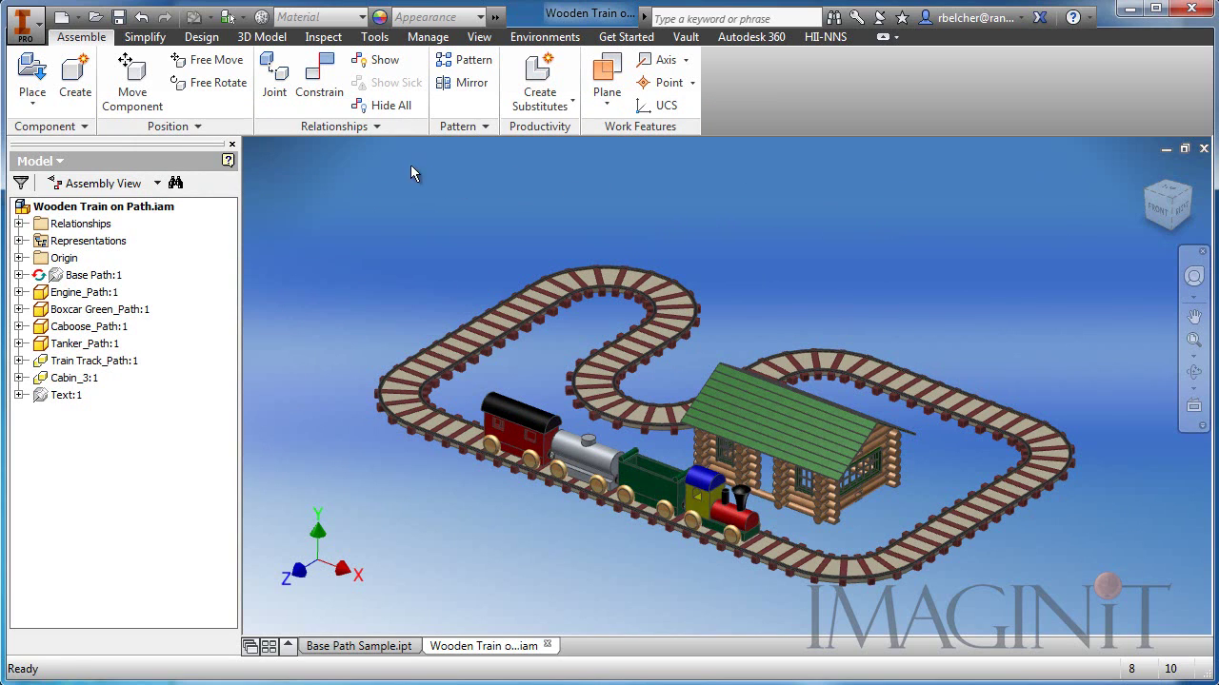
# Step: View the animation timeline in Inventor Studio, and return to the assembly environment
pyautogui.click(544, 36)
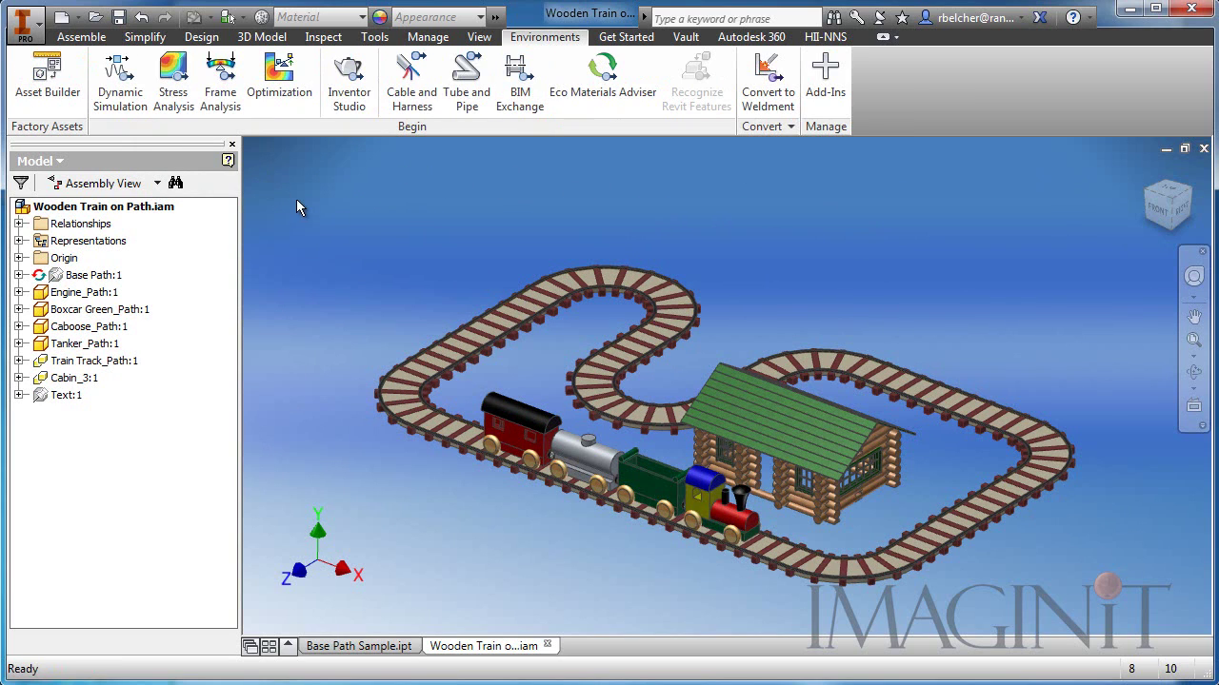
pyautogui.click(348, 81)
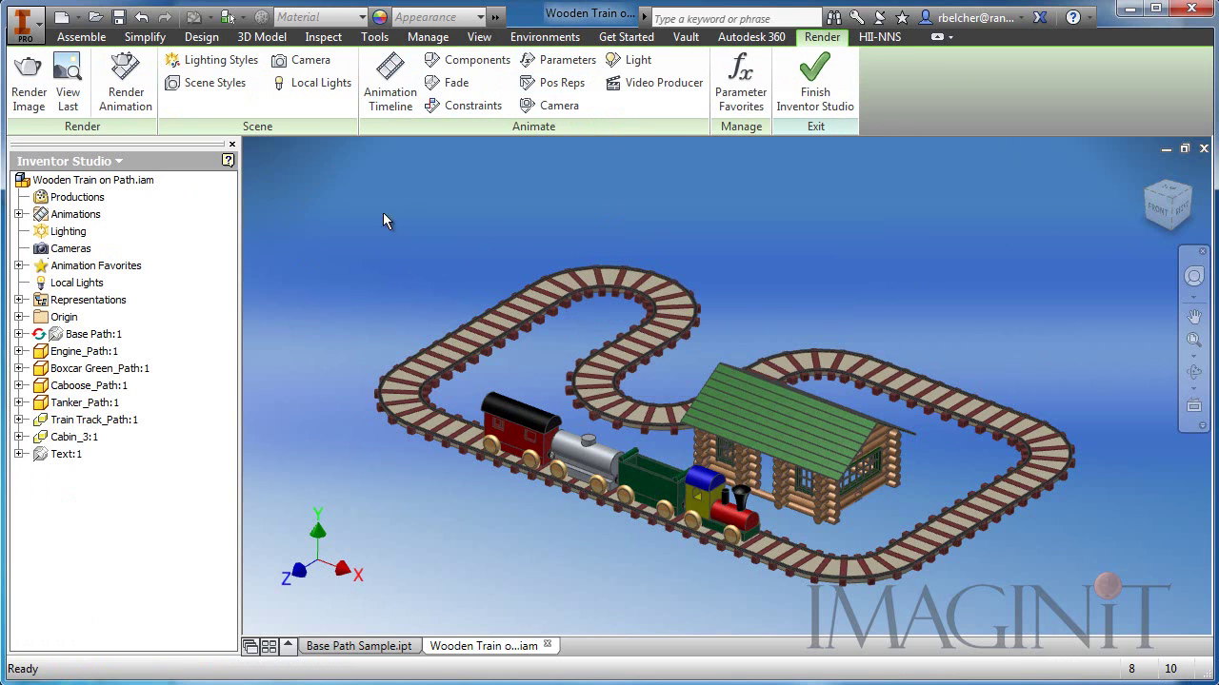
pyautogui.click(393, 75)
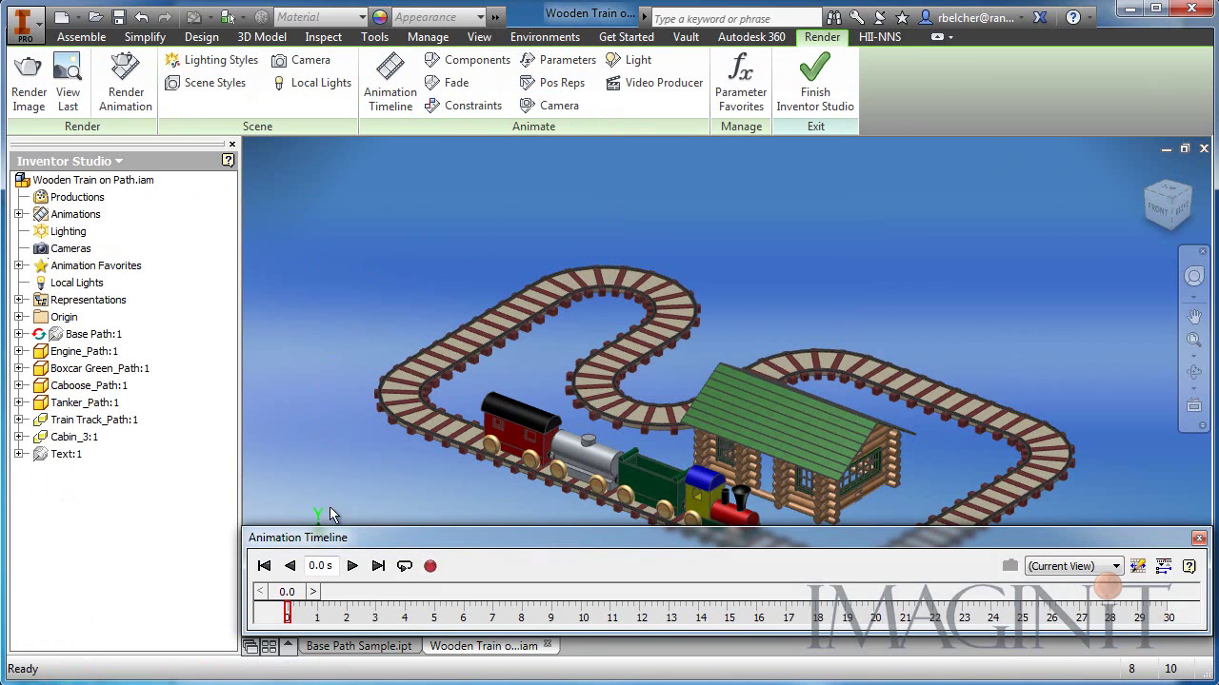
pyautogui.moveTo(287, 611)
pyautogui.mouseDown()
pyautogui.moveTo(414, 599)
pyautogui.moveTo(792, 606)
pyautogui.moveTo(665, 621)
pyautogui.moveTo(348, 612)
pyautogui.moveTo(332, 595)
pyautogui.moveTo(285, 598)
pyautogui.mouseUp()
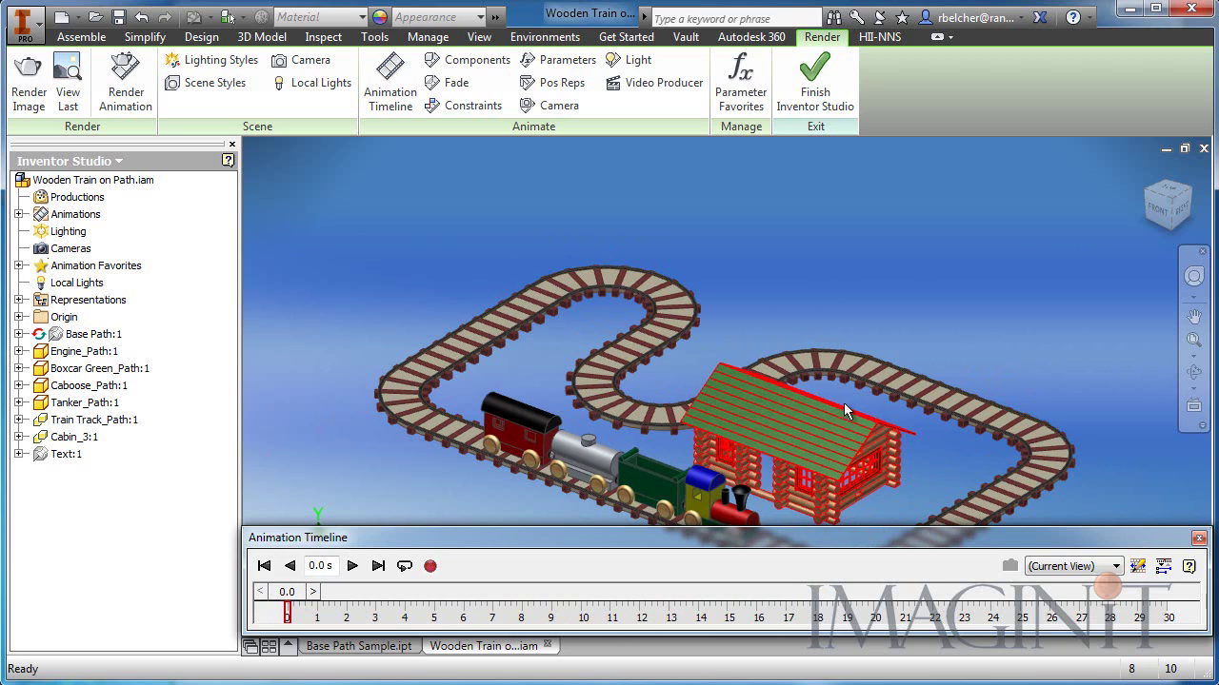
pyautogui.click(1198, 540)
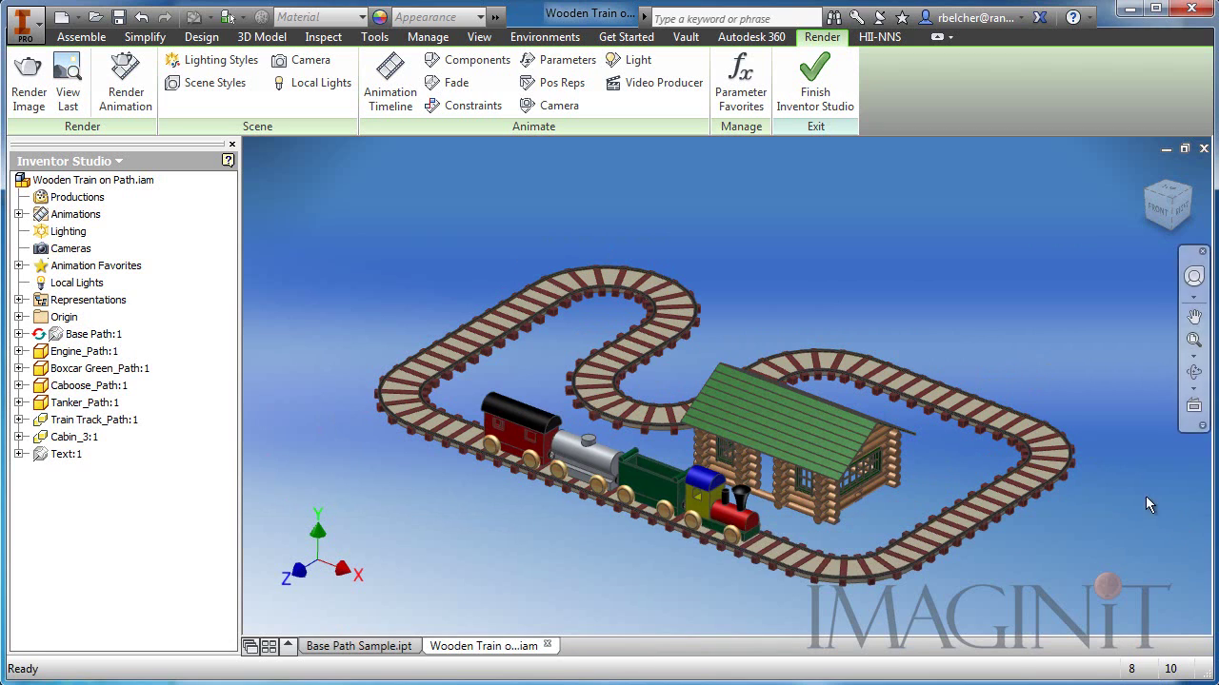
pyautogui.click(828, 68)
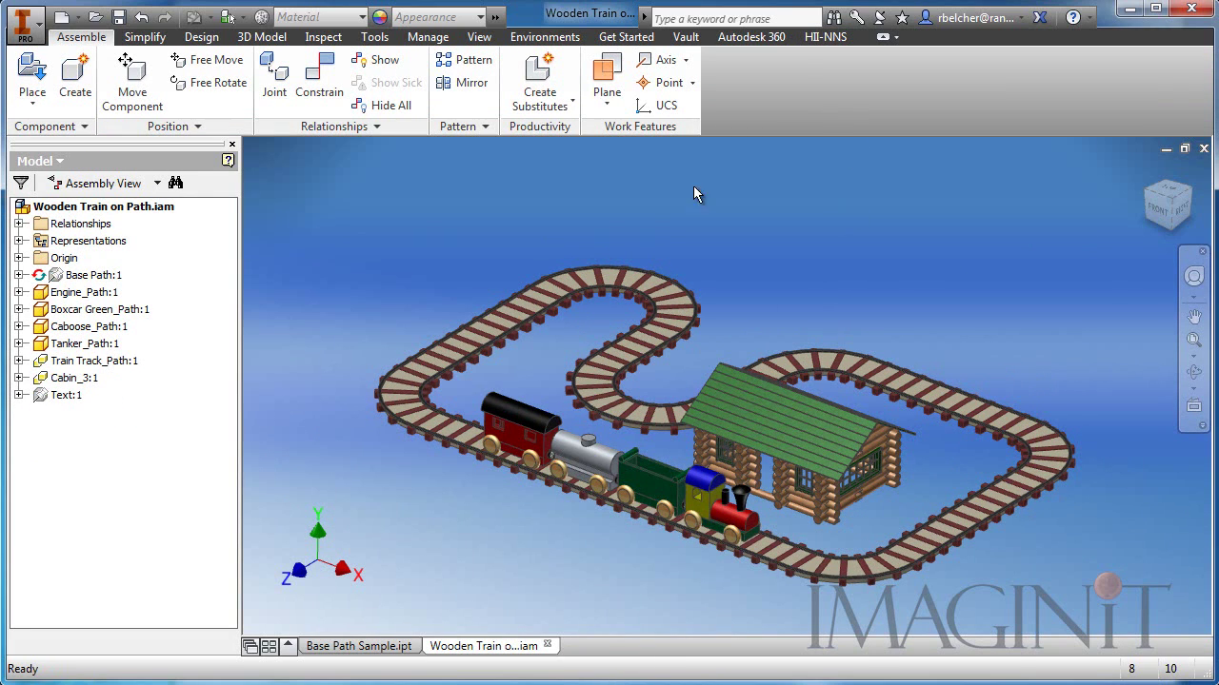
# Step: Show the Base Path part beneath the train track to view its layout, and hide it again
pyautogui.moveTo(354, 656)
pyautogui.rightClick(84, 279)
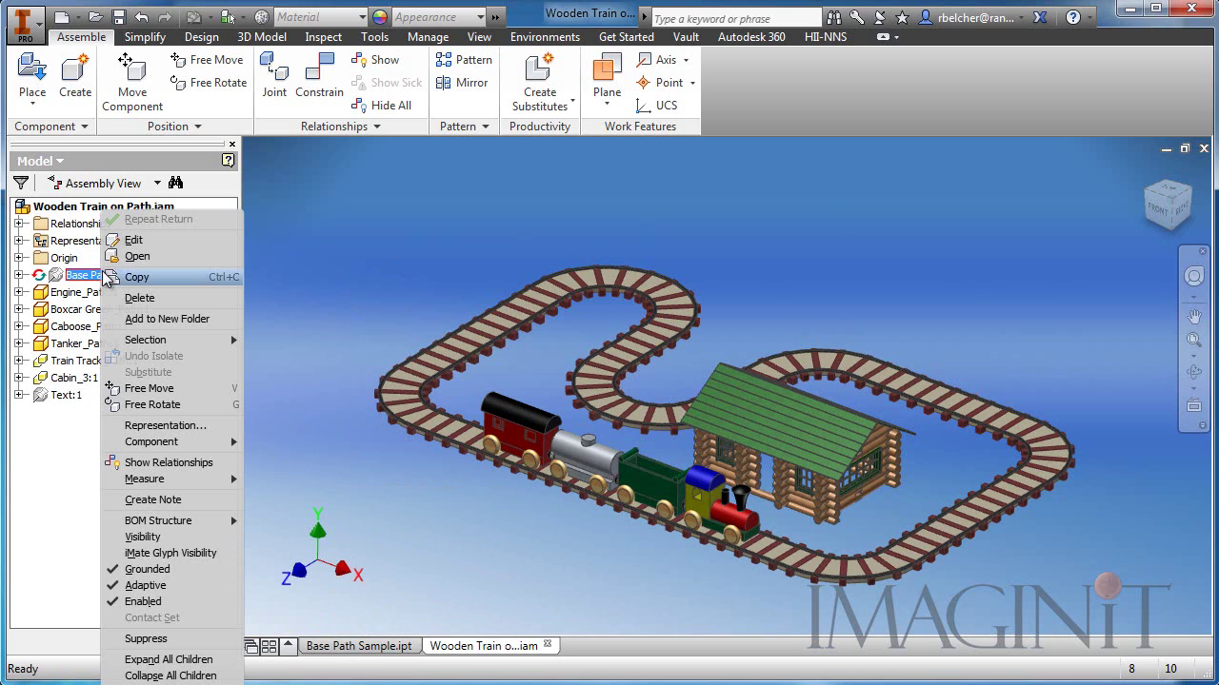
pyautogui.click(143, 537)
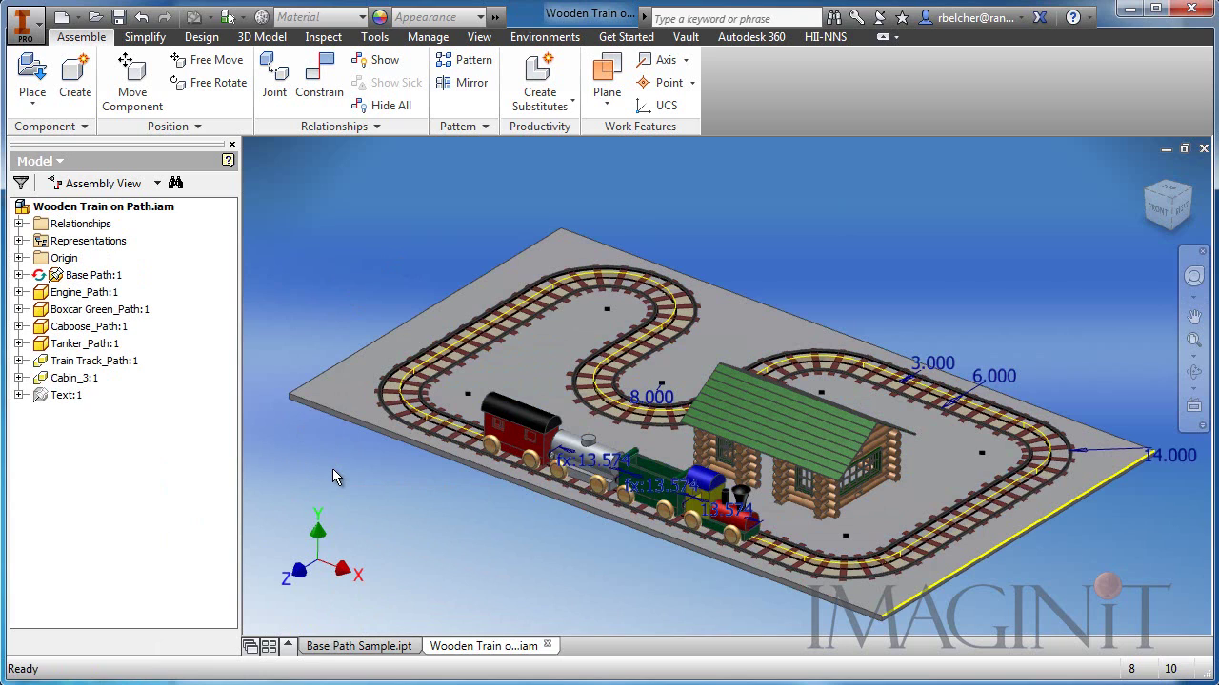
pyautogui.rightClick(85, 275)
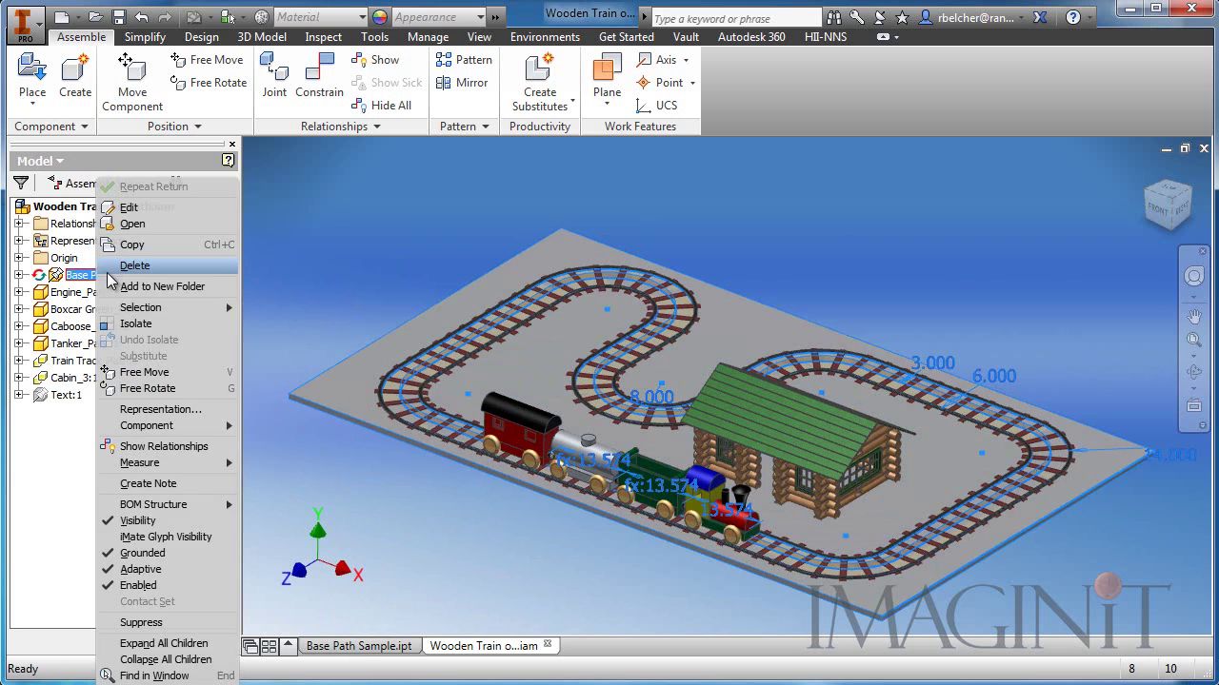
pyautogui.click(175, 530)
# Step: Switch to Base Path Sample.ipt and examine the overall track sketch and the spacing between the car positions
pyautogui.click(380, 648)
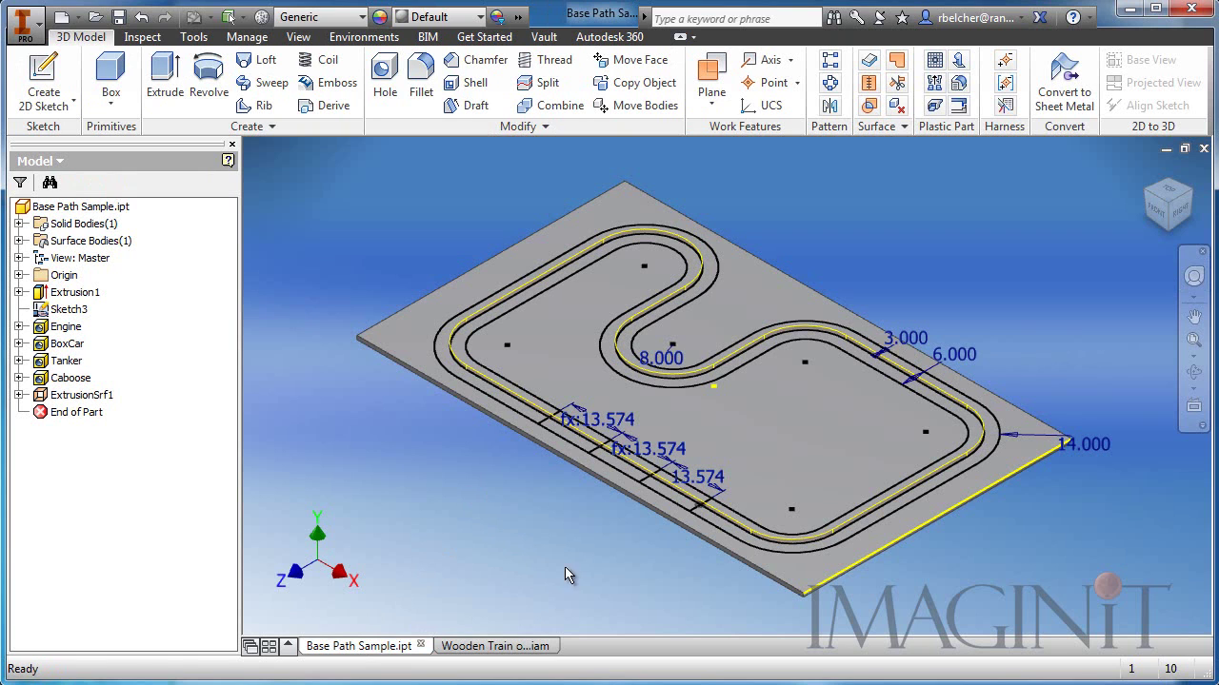
pyautogui.press('F2')
pyautogui.moveTo(748, 442); pyautogui.dragTo(678, 438)
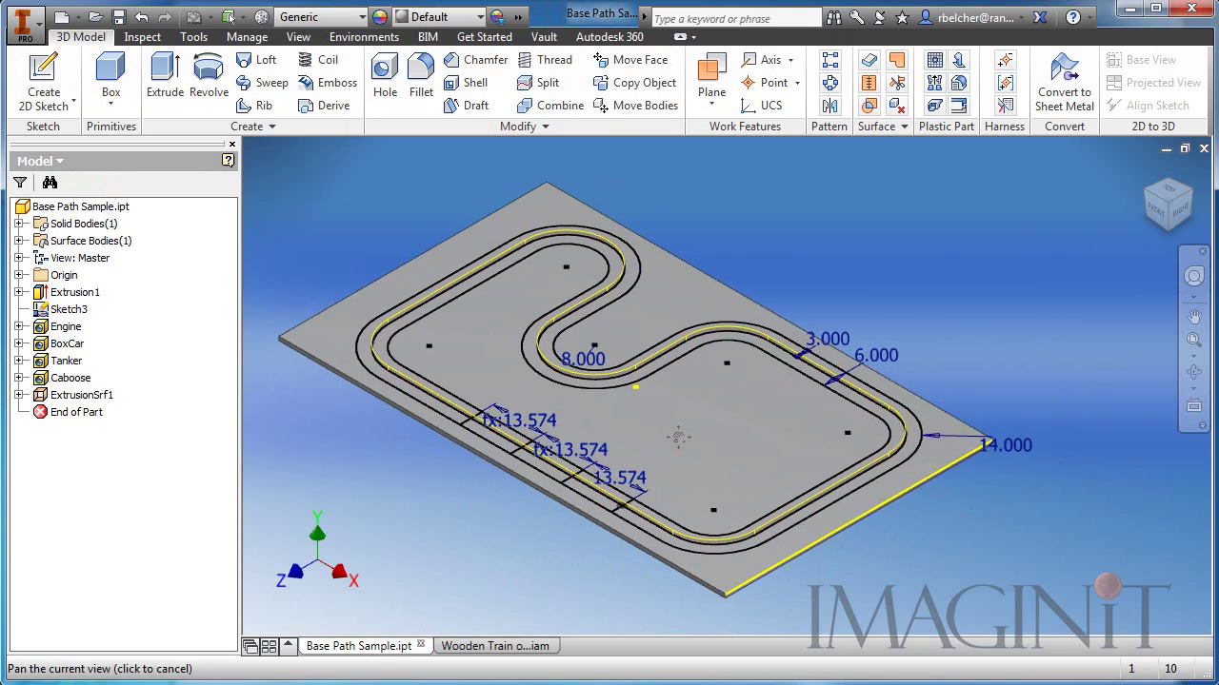
pyautogui.scroll(-3, 573, 406)
pyautogui.moveTo(572, 406); pyautogui.dragTo(629, 335)
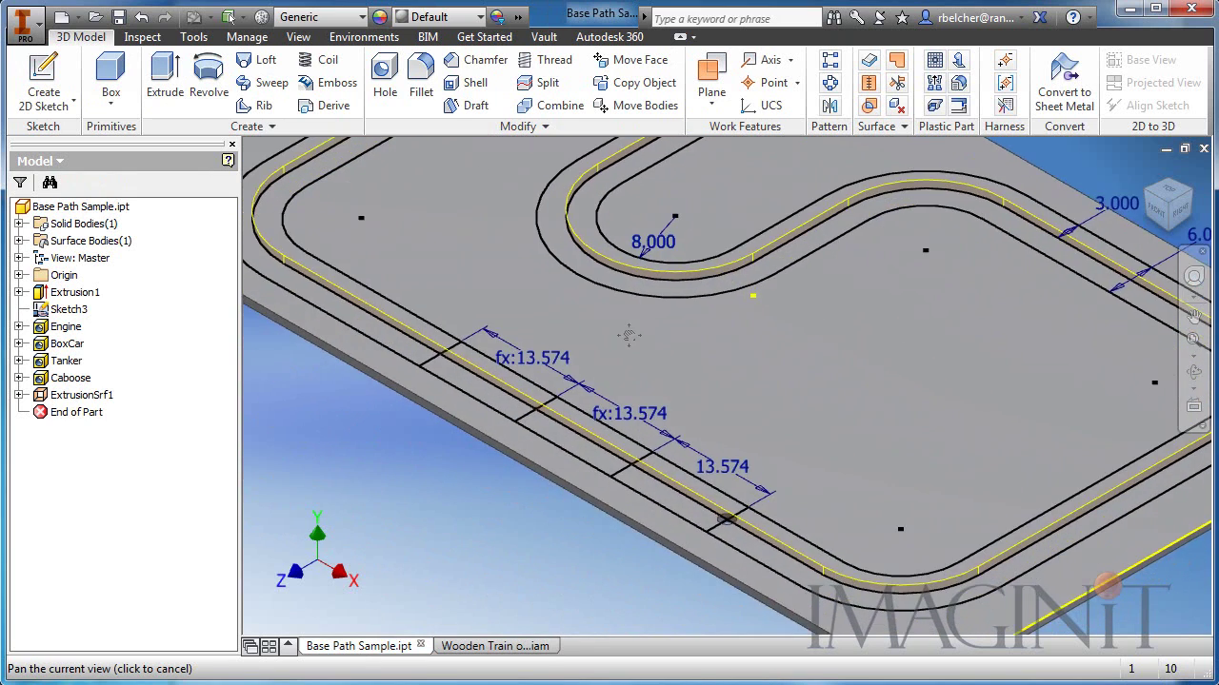
pyautogui.scroll(5, 628, 335)
pyautogui.press('Escape')
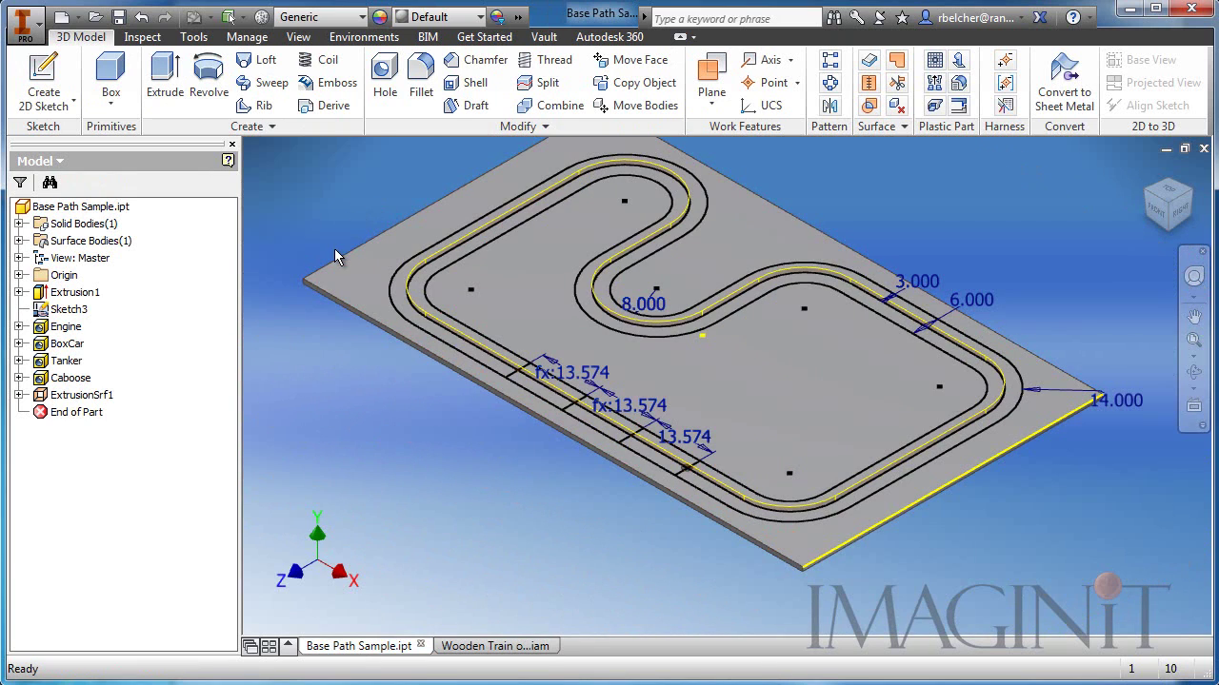
# Step: Examine the track's centre curve and the hole at the engine's starting position up close
pyautogui.scroll(-3, 334, 249)
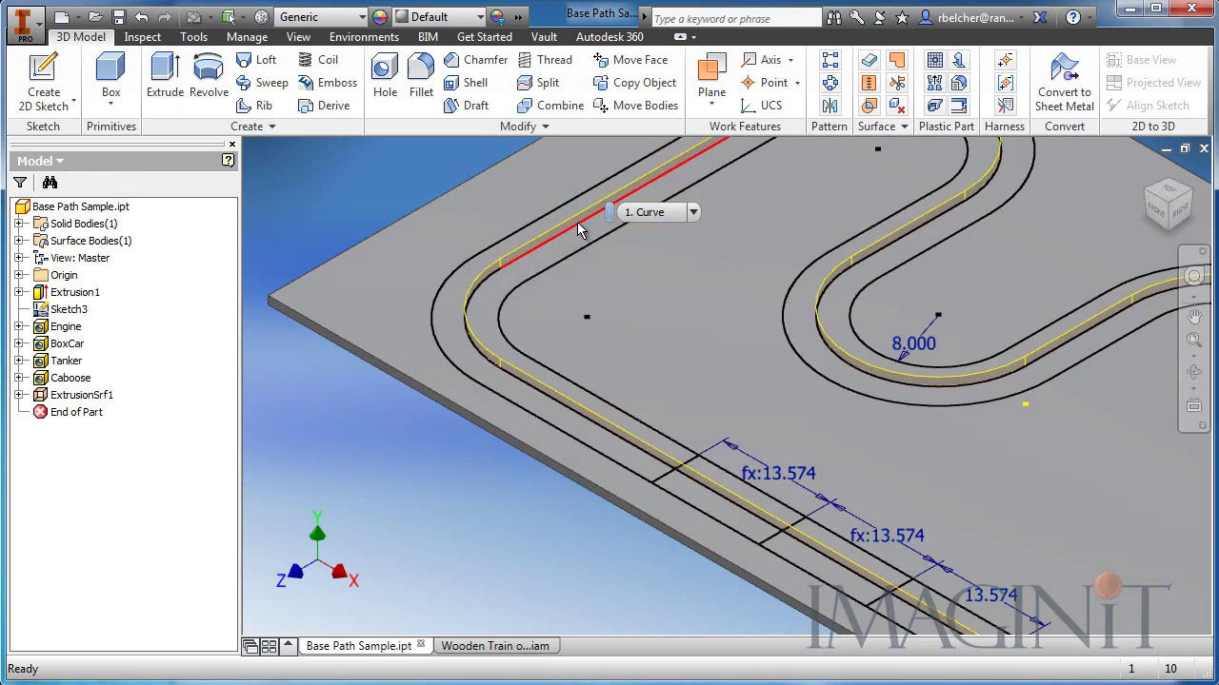
pyautogui.press('F2')
pyautogui.scroll(3, 693, 332)
pyautogui.scroll(-5, 724, 556)
pyautogui.scroll(-3, 661, 560)
pyautogui.press('F2')
pyautogui.moveTo(661, 568); pyautogui.dragTo(539, 571)
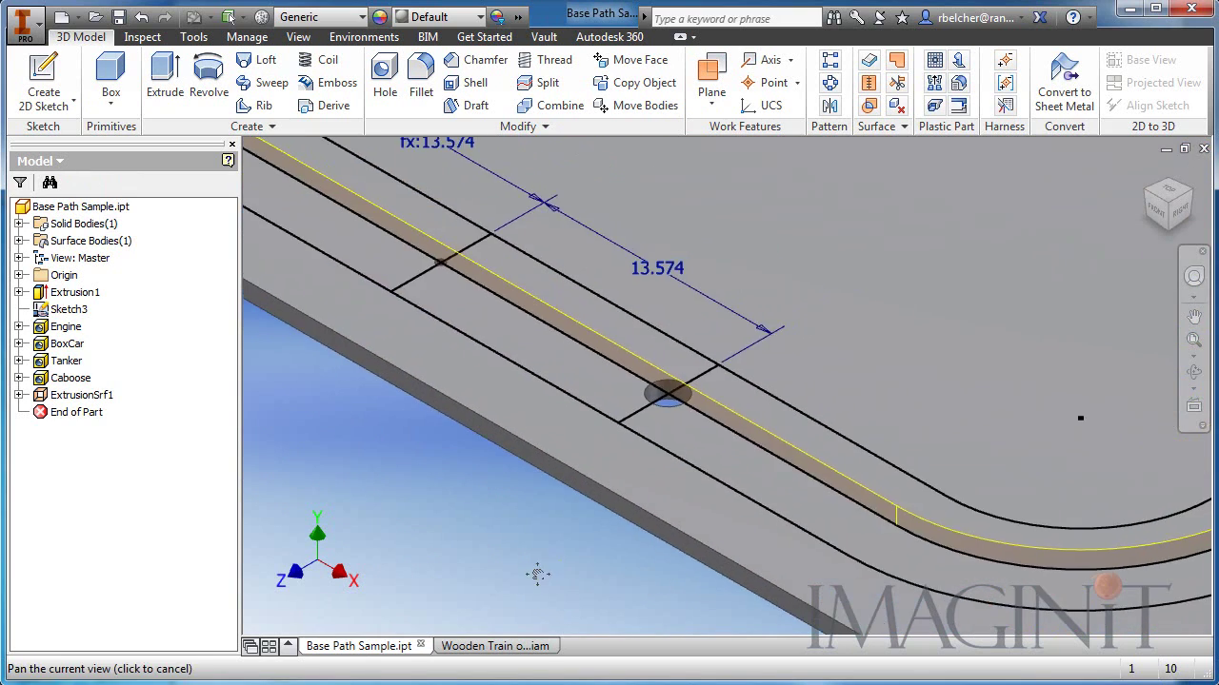
pyautogui.scroll(-3, 581, 515)
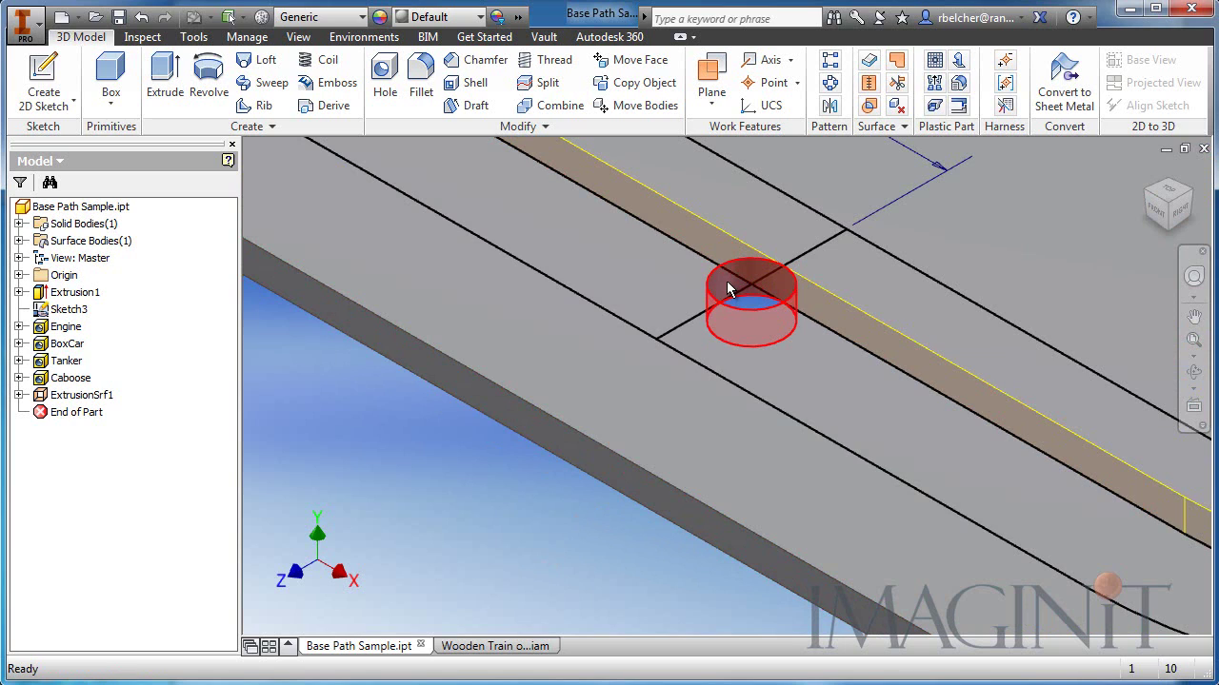
pyautogui.moveTo(728, 289)
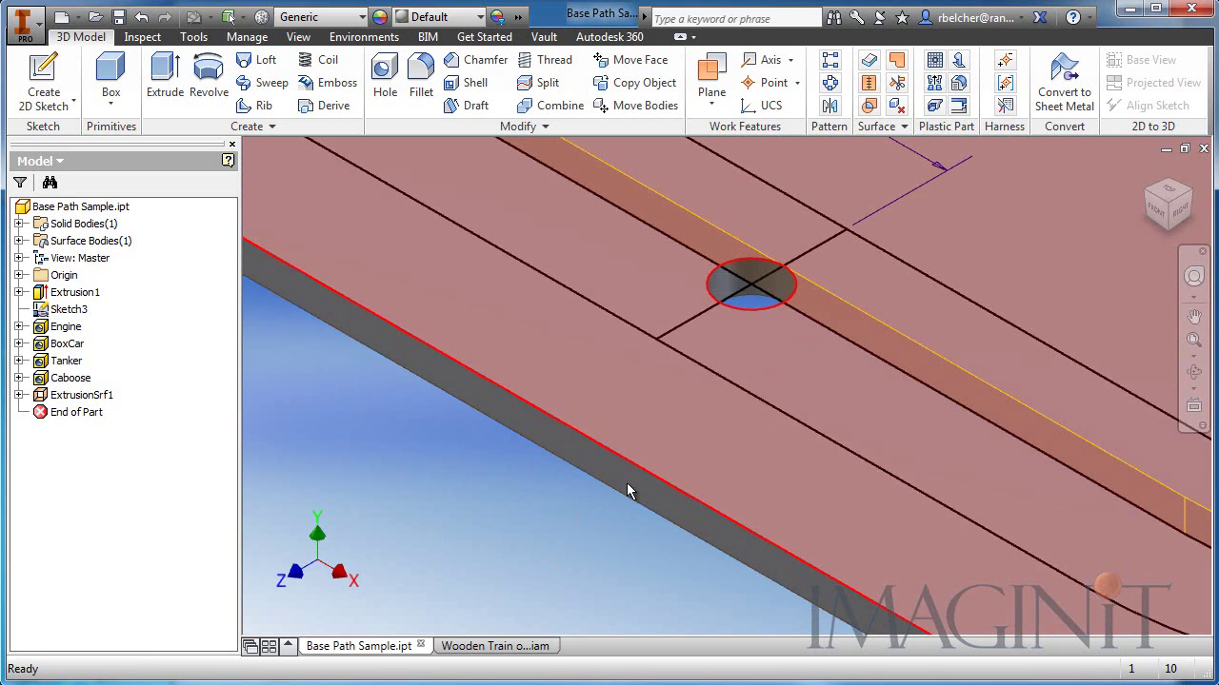
pyautogui.scroll(-3, 584, 568)
pyautogui.moveTo(584, 568); pyautogui.dragTo(683, 444, button='middle')
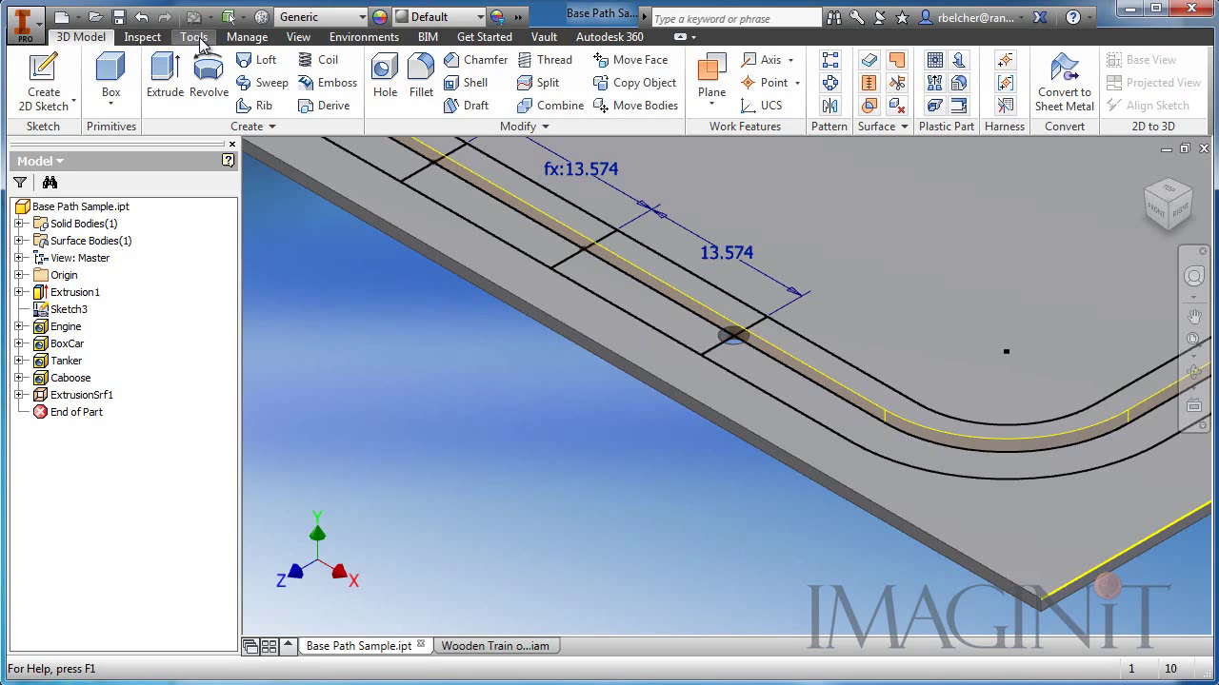
# Step: Review the part's parameters, including the exported Drive_Me user parameter
pyautogui.click(246, 36)
pyautogui.click(202, 78)
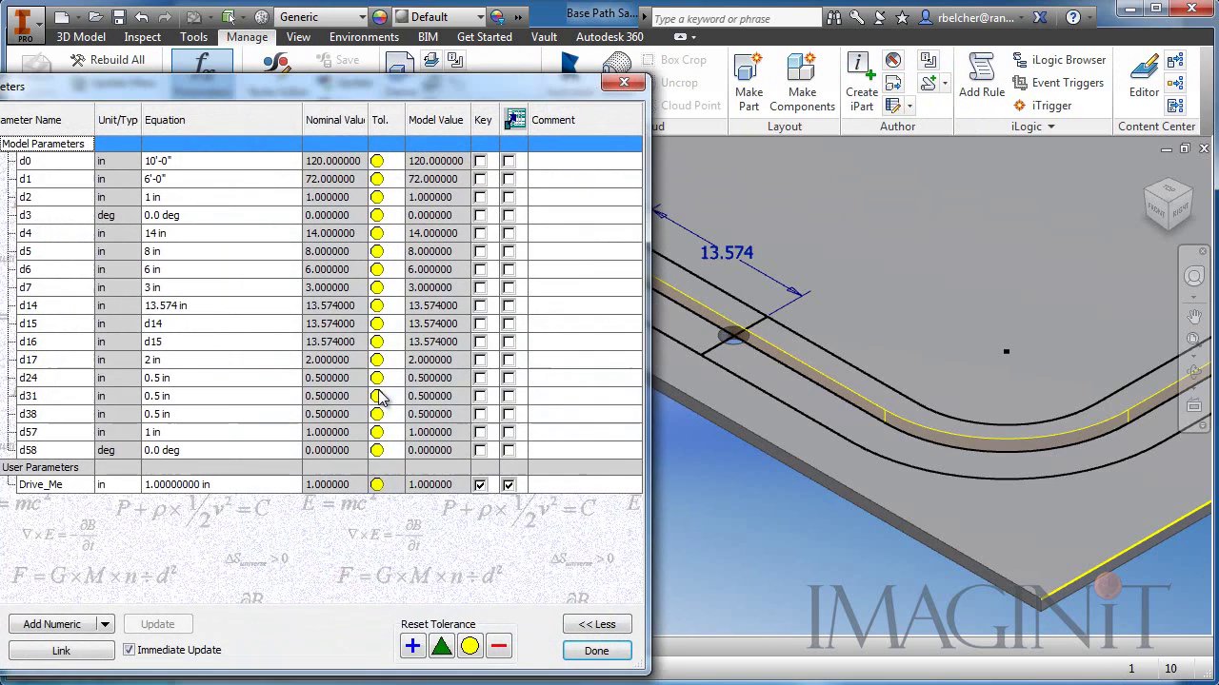
pyautogui.moveTo(276, 84); pyautogui.dragTo(456, 53)
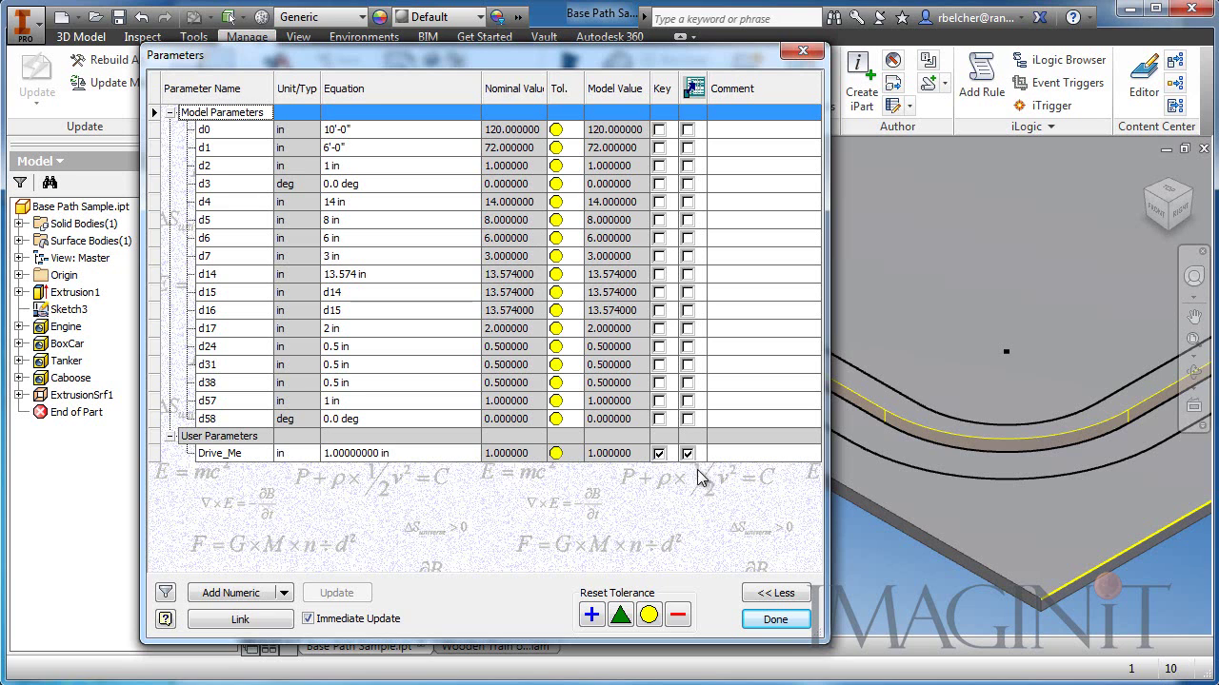
pyautogui.click(775, 619)
# Step: Start a rectangular pattern of the Engine hole along the track's centre curve, with the direction flipped forward
pyautogui.moveTo(531, 424); pyautogui.dragTo(411, 463, button='middle')
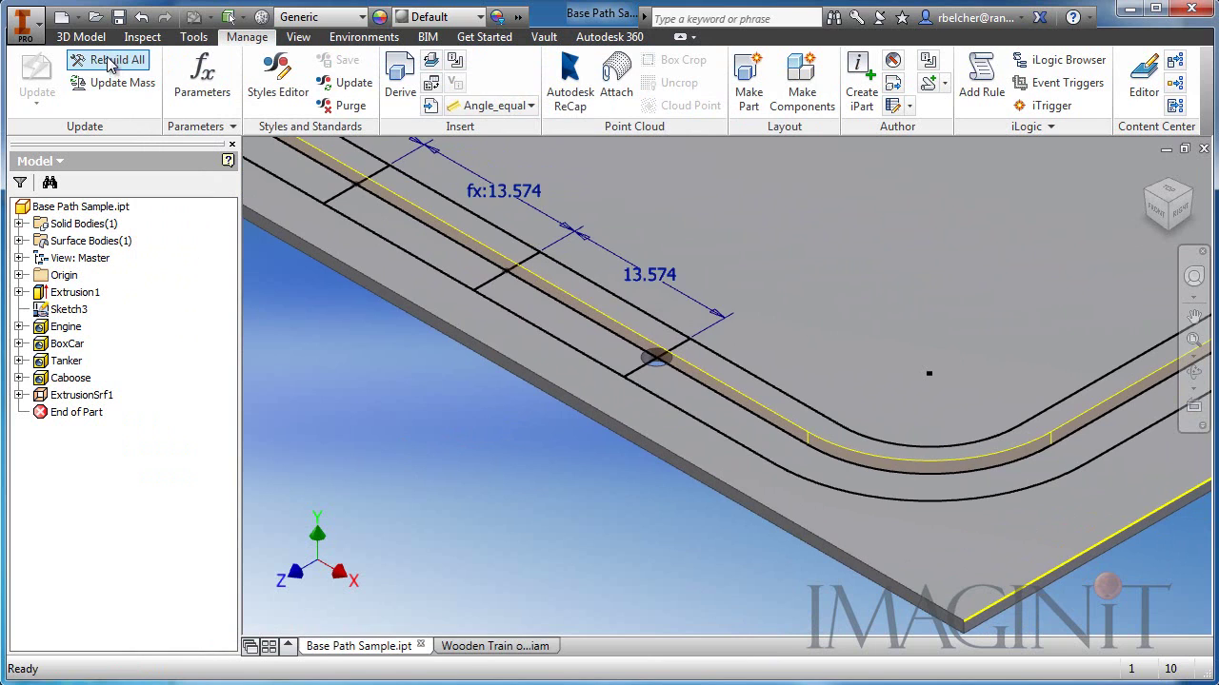
pyautogui.click(81, 36)
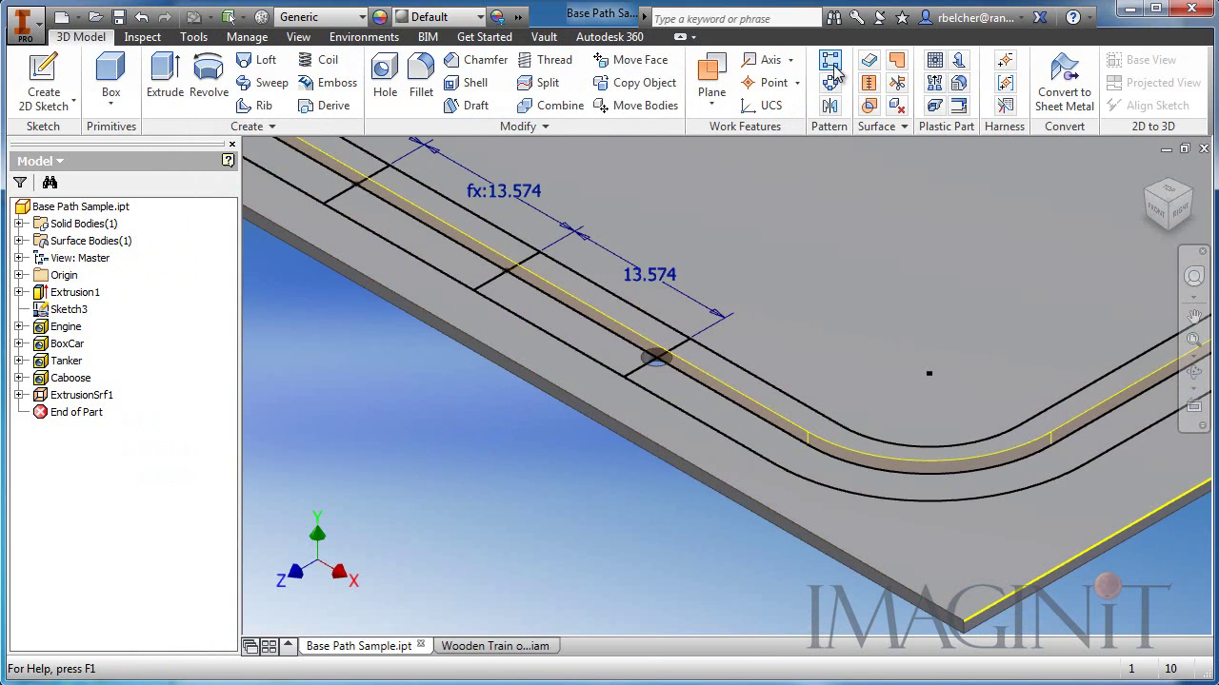
pyautogui.click(831, 65)
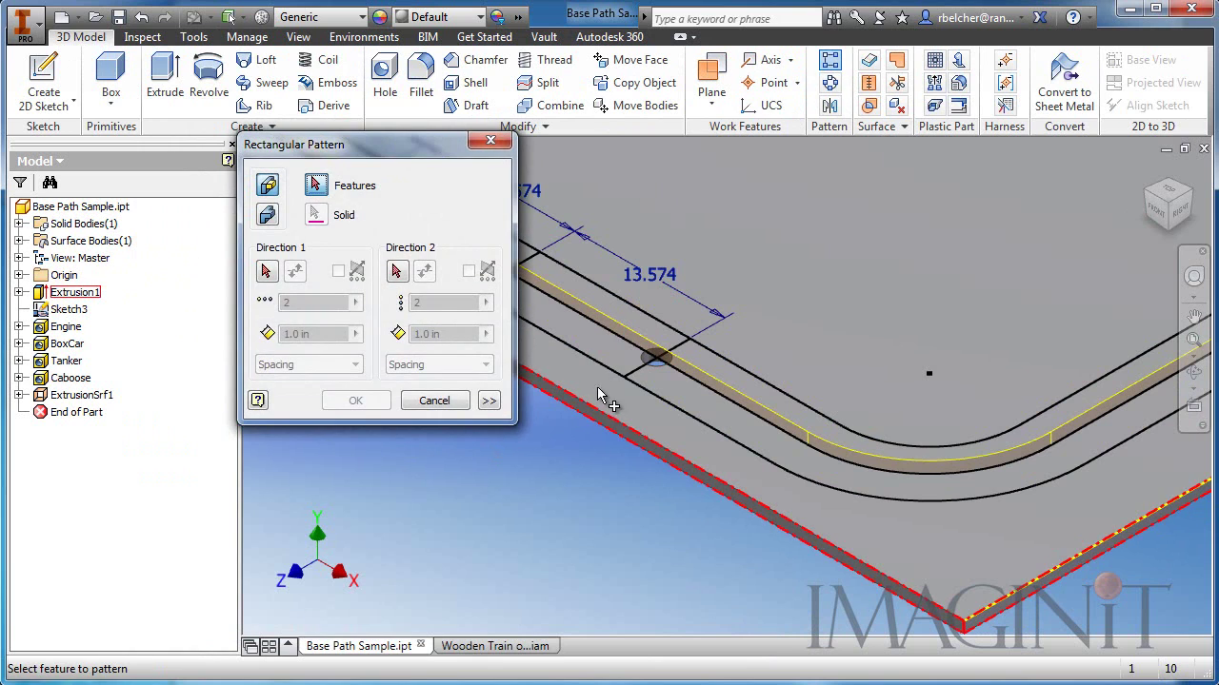
pyautogui.scroll(2, 655, 360)
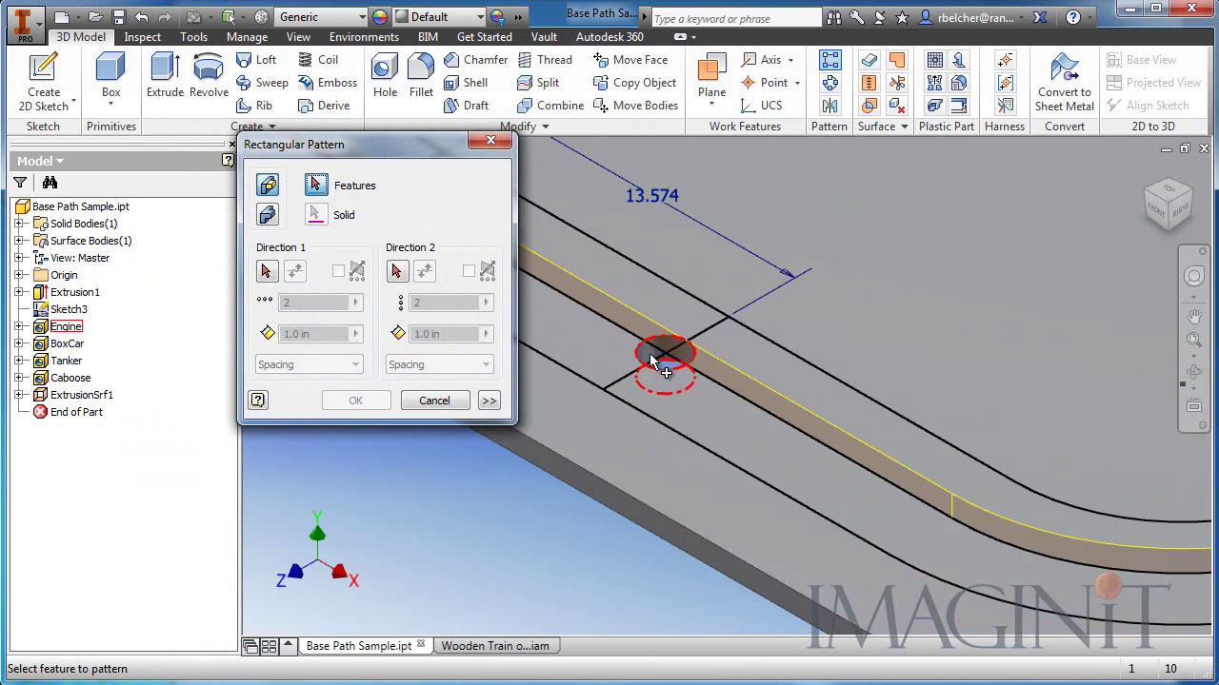
pyautogui.click(660, 358)
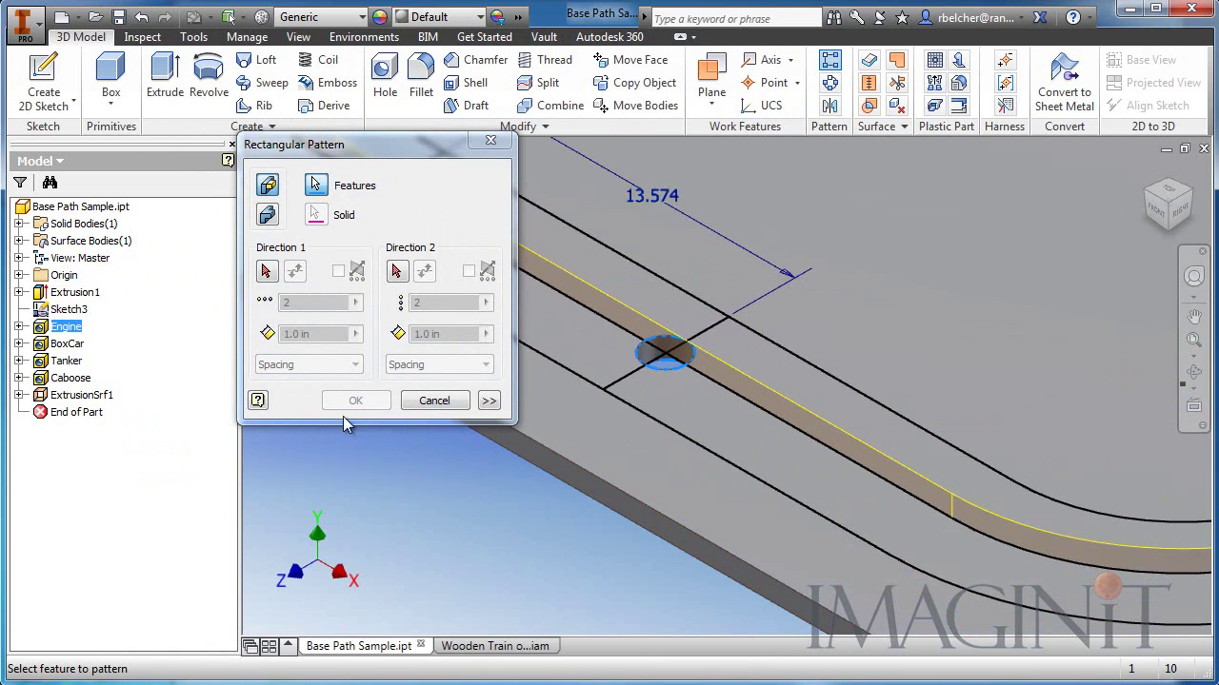
pyautogui.click(267, 271)
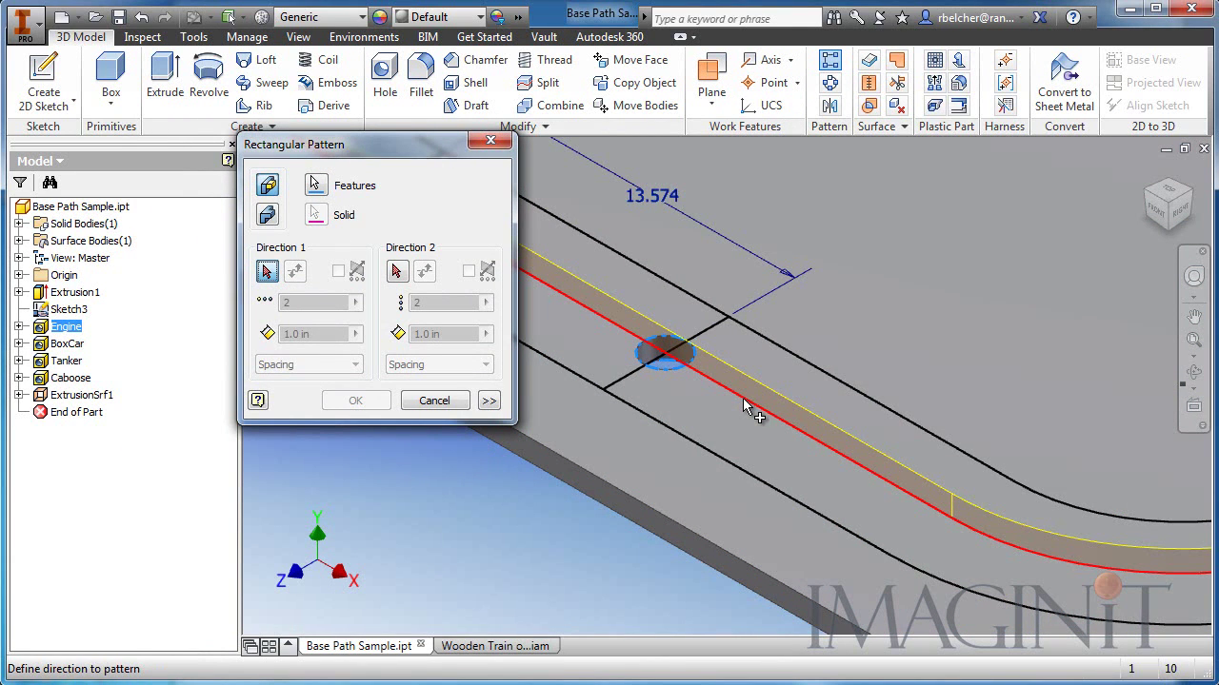
pyautogui.click(745, 407)
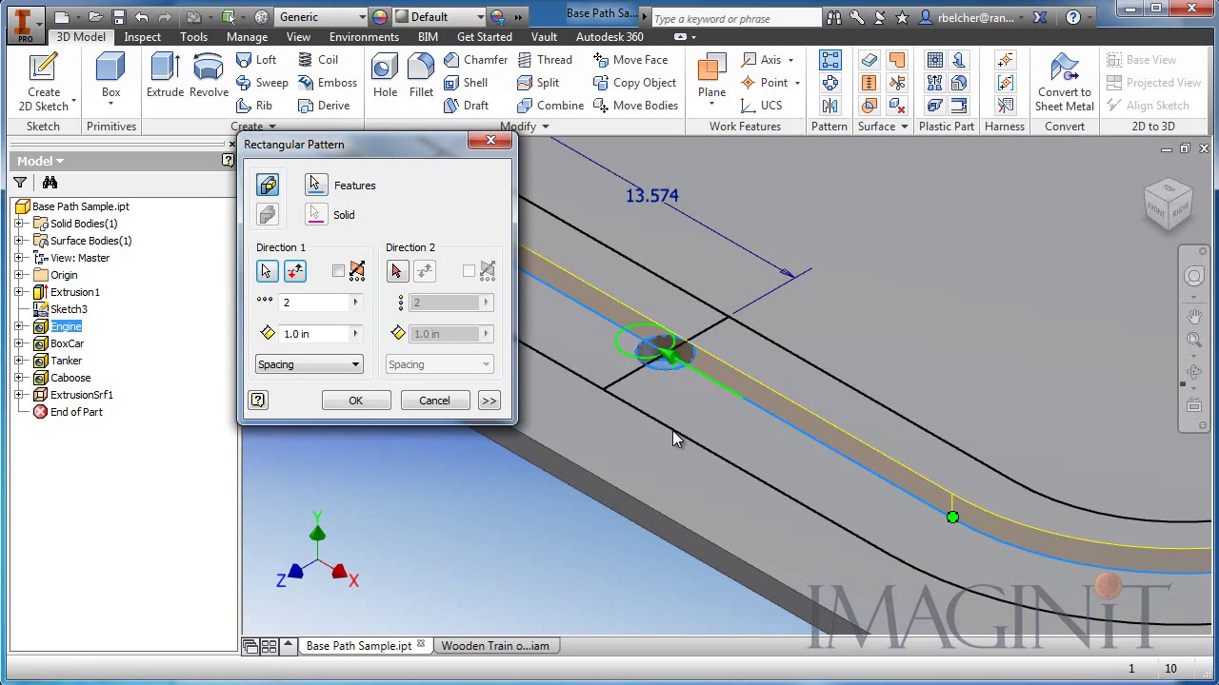
pyautogui.click(295, 272)
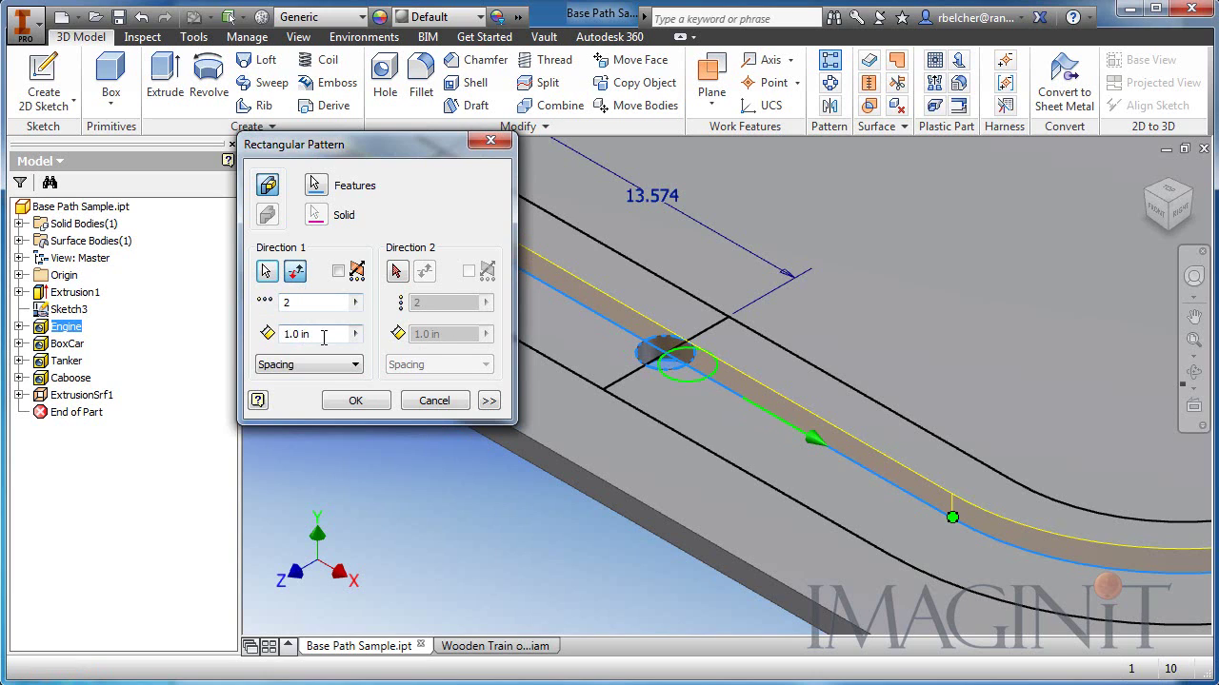
# Step: Define the pattern by Distance using the Drive_Me parameter as its length, and create it
pyautogui.click(307, 365)
pyautogui.click(291, 395)
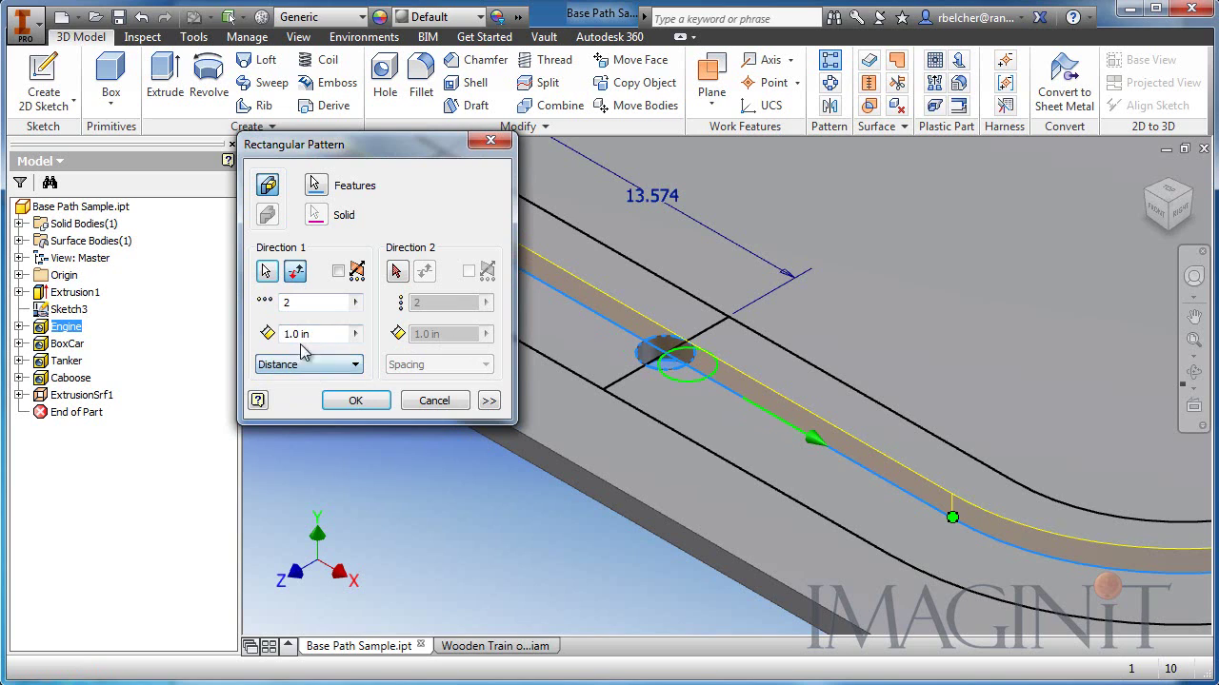
pyautogui.click(310, 334)
pyautogui.rightClick(322, 340)
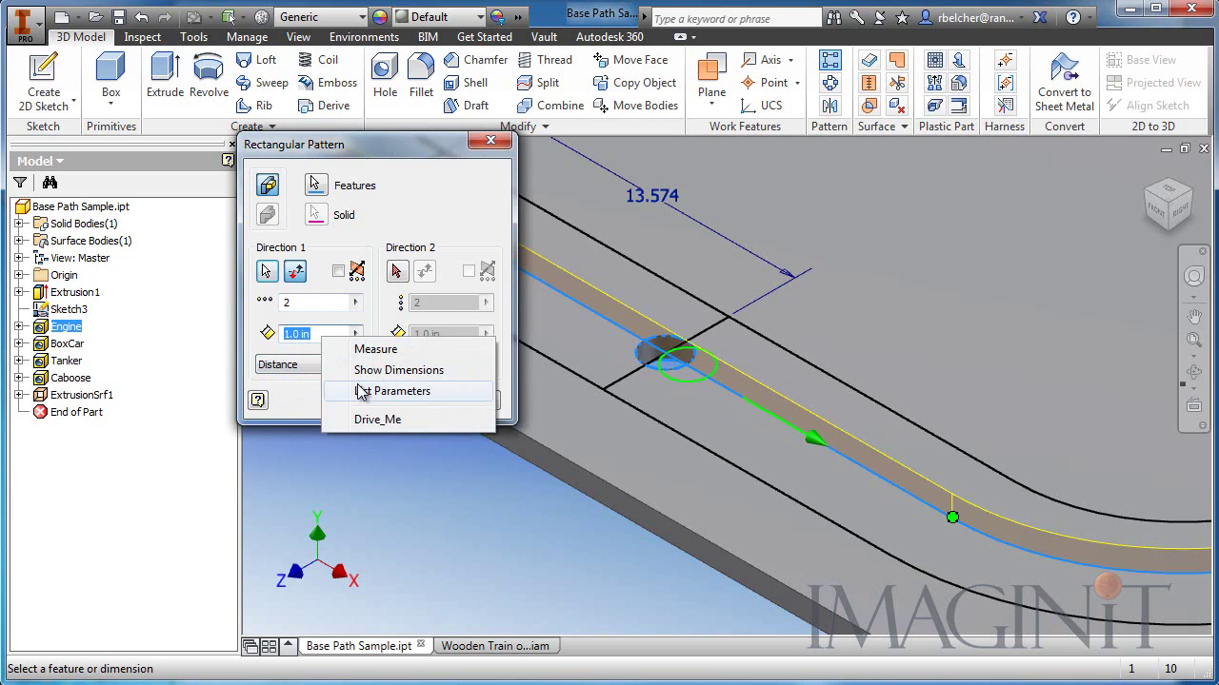
pyautogui.click(349, 391)
pyautogui.click(321, 385)
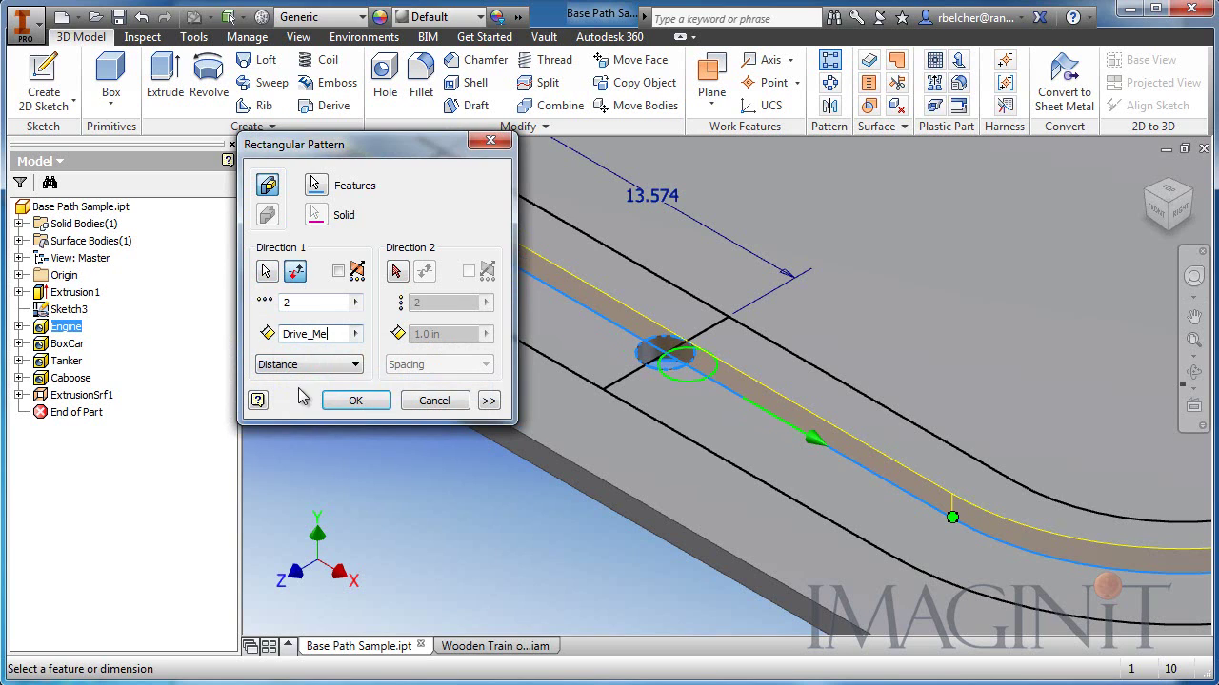
pyautogui.click(352, 402)
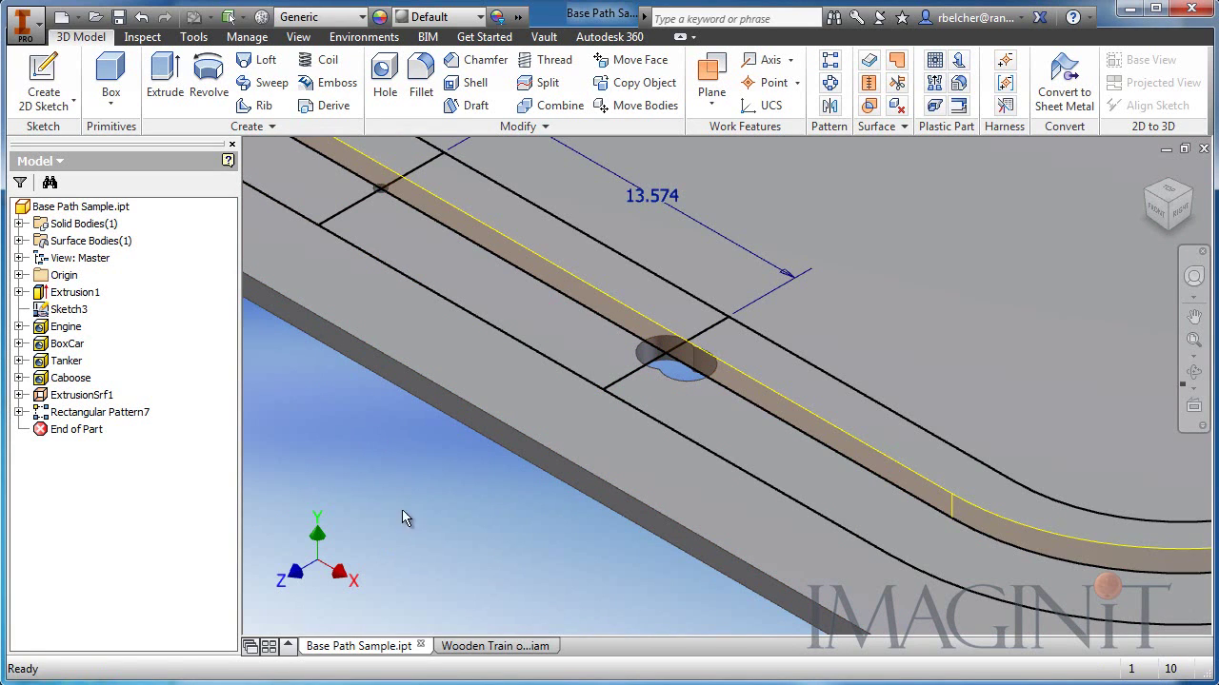
# Step: Edit the rectangular pattern so Direction 1 starts at the centre of the Engine hole on the track path
pyautogui.moveTo(402, 510); pyautogui.dragTo(400, 501, button='middle')
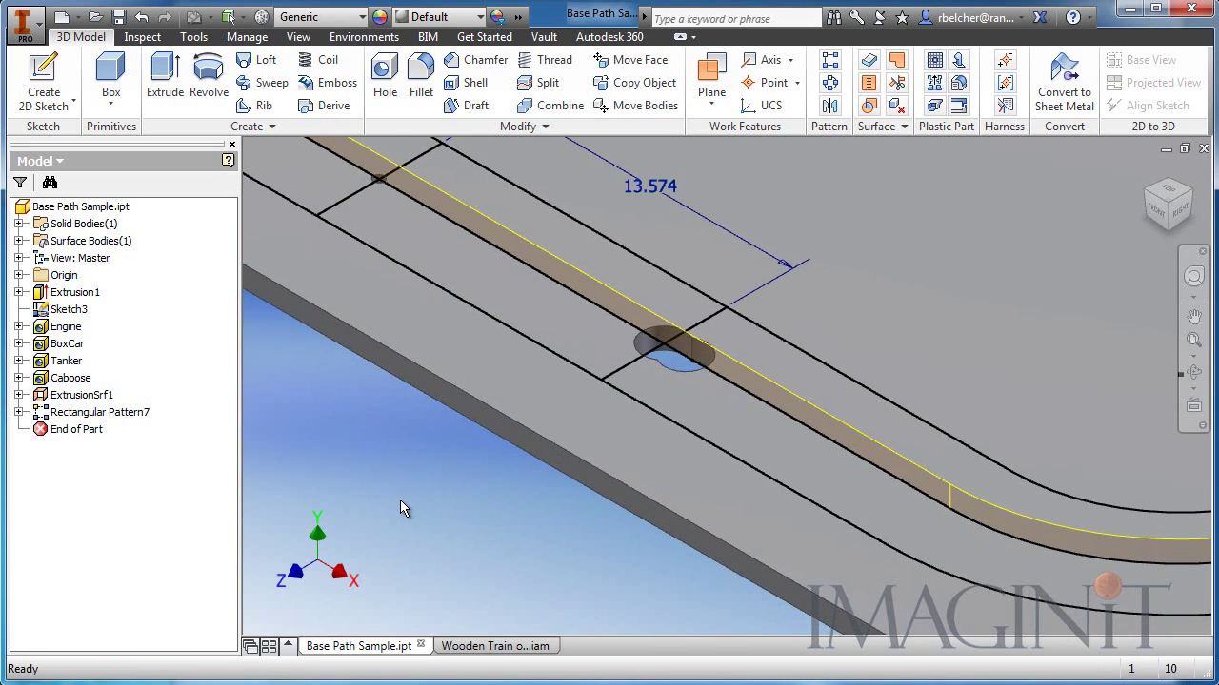
pyautogui.rightClick(140, 415)
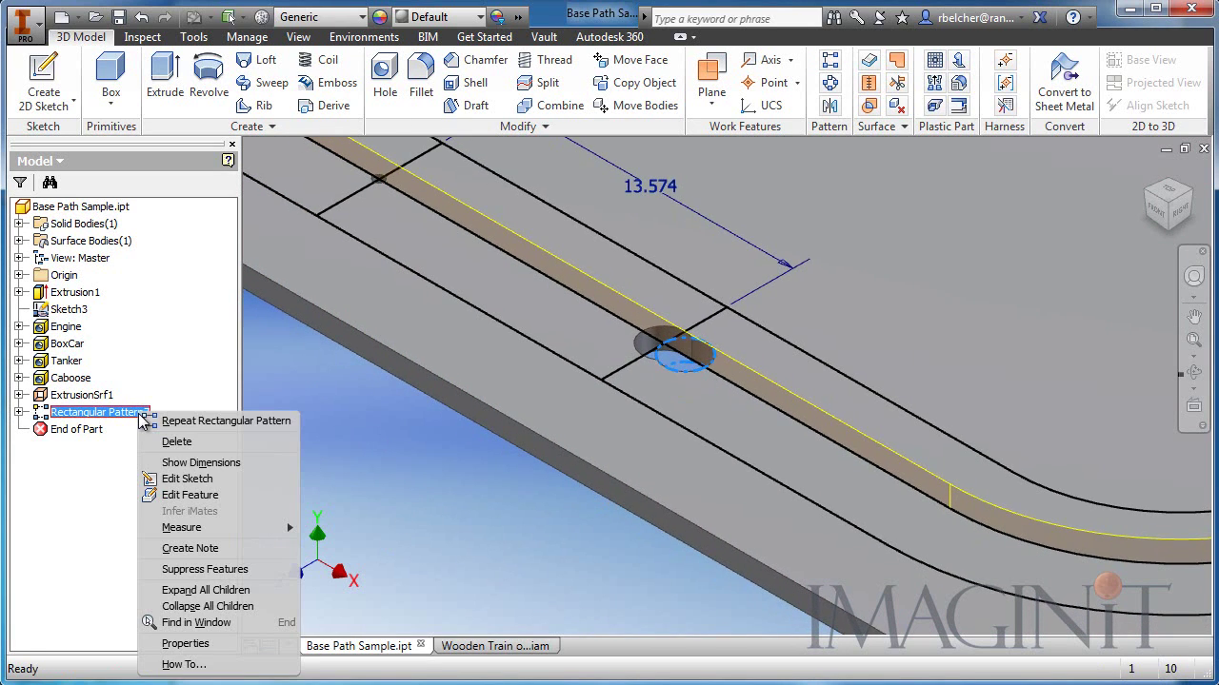
pyautogui.click(185, 495)
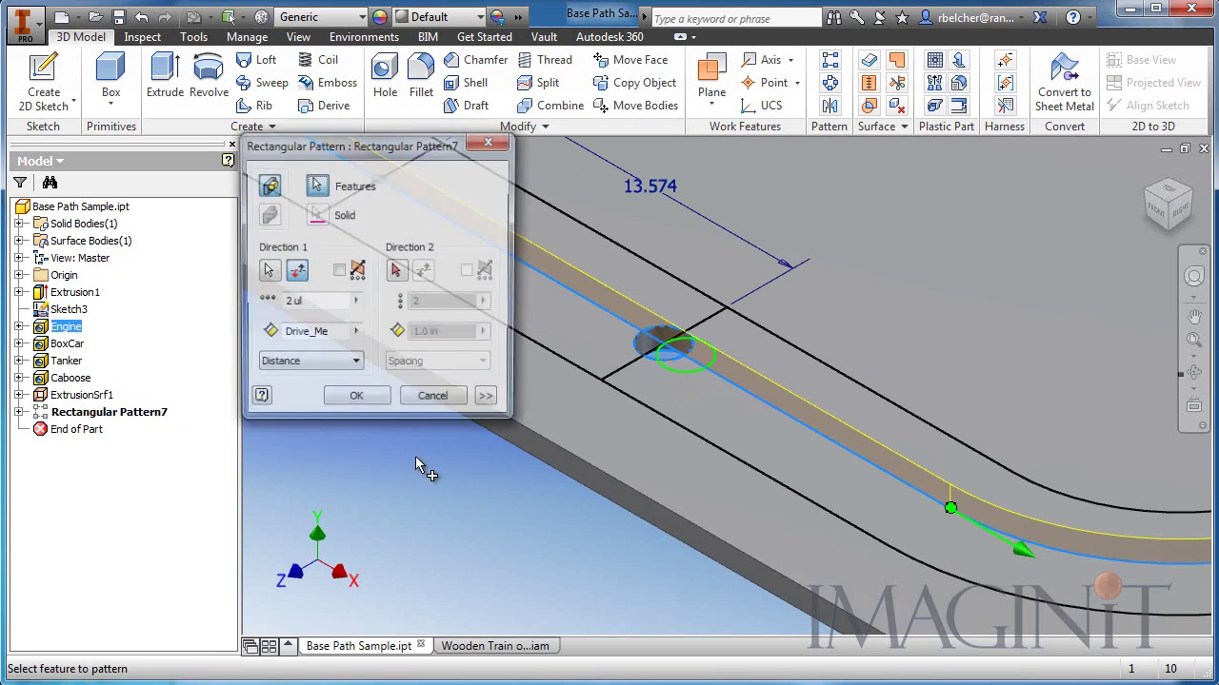
pyautogui.click(488, 400)
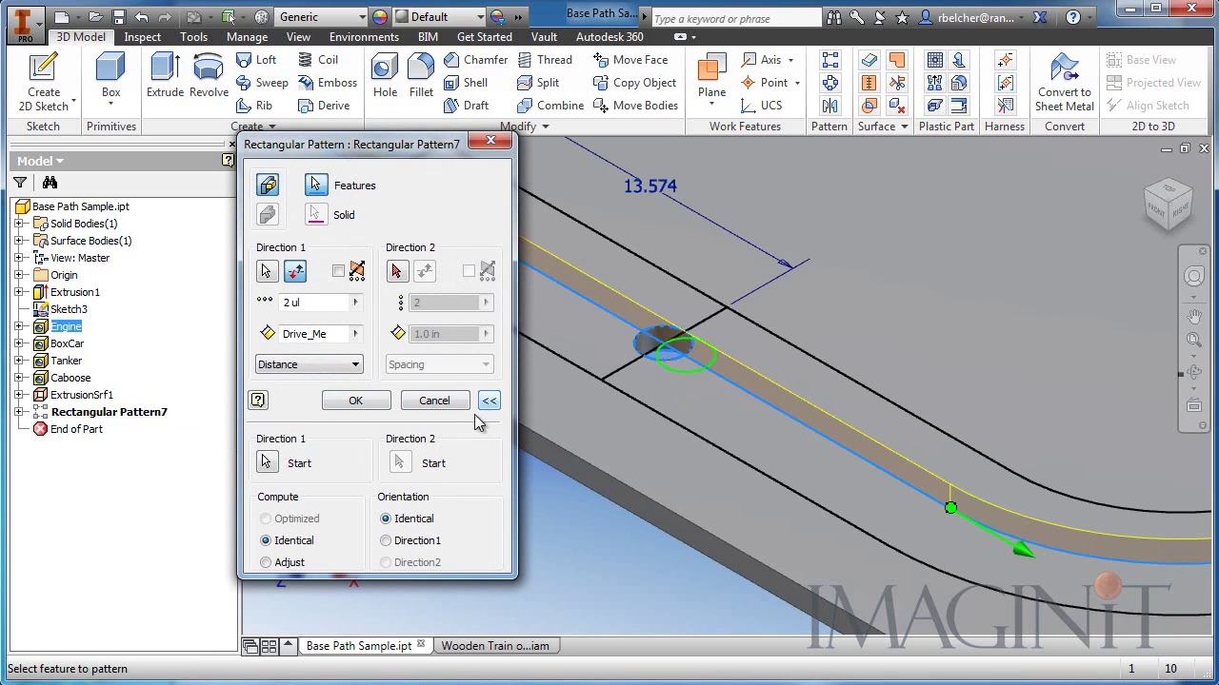
pyautogui.click(266, 463)
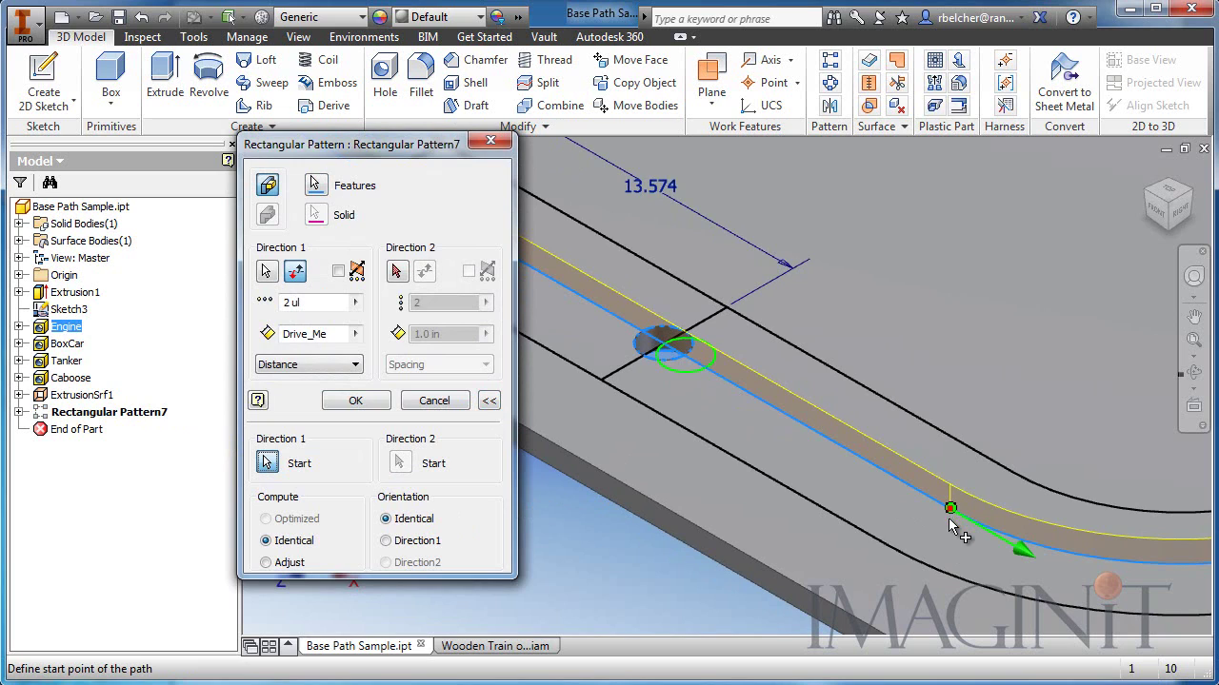
pyautogui.click(653, 354)
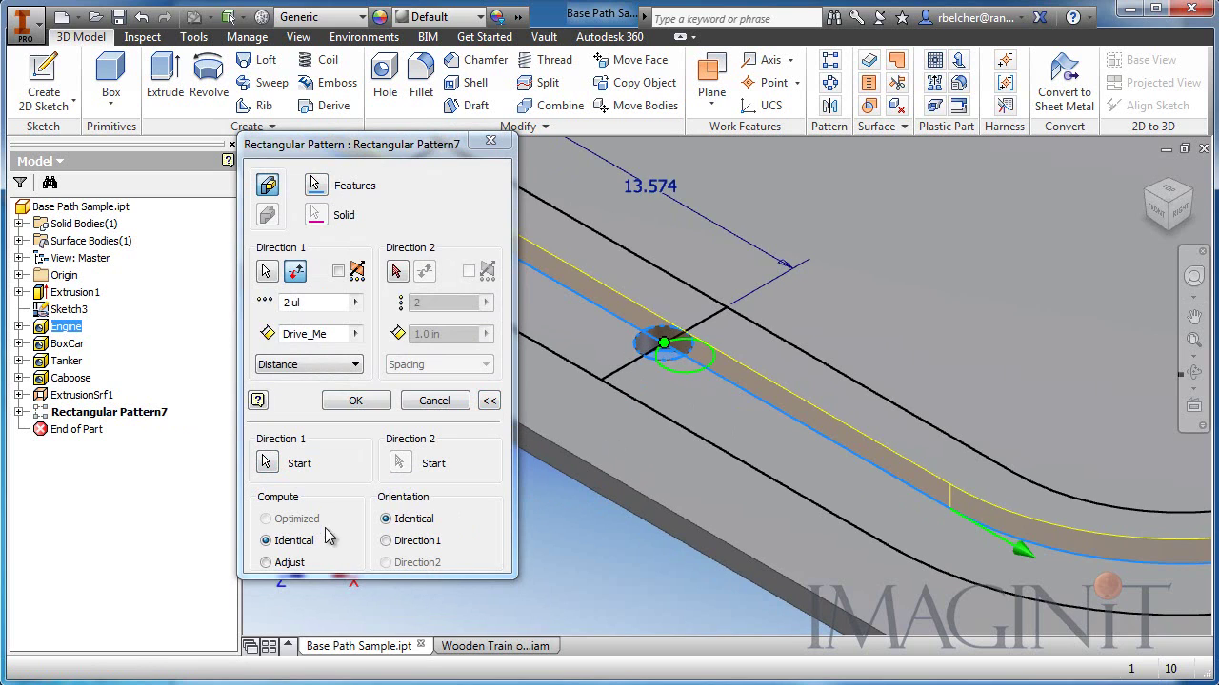
pyautogui.click(355, 400)
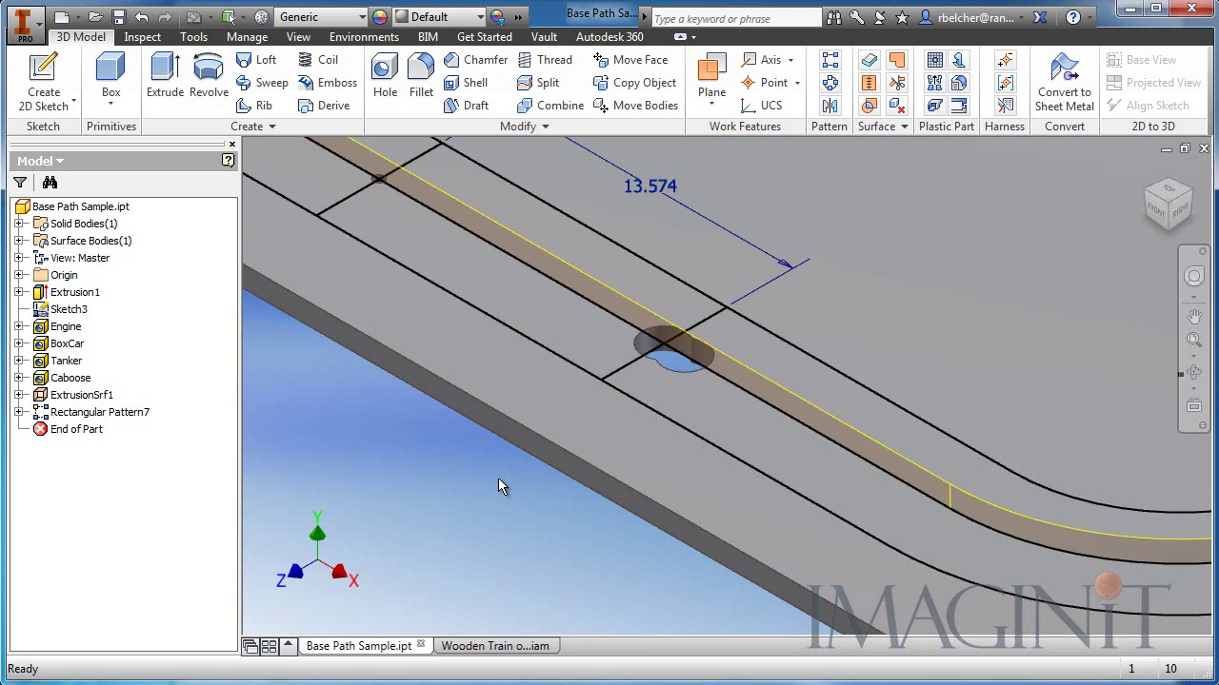
# Step: In the Inventor Studio environment, choose the Drive_Me favourite as the parameter to animate and set its end value to 500
pyautogui.scroll(-5, 498, 486)
pyautogui.moveTo(456, 476); pyautogui.dragTo(583, 506, button='middle')
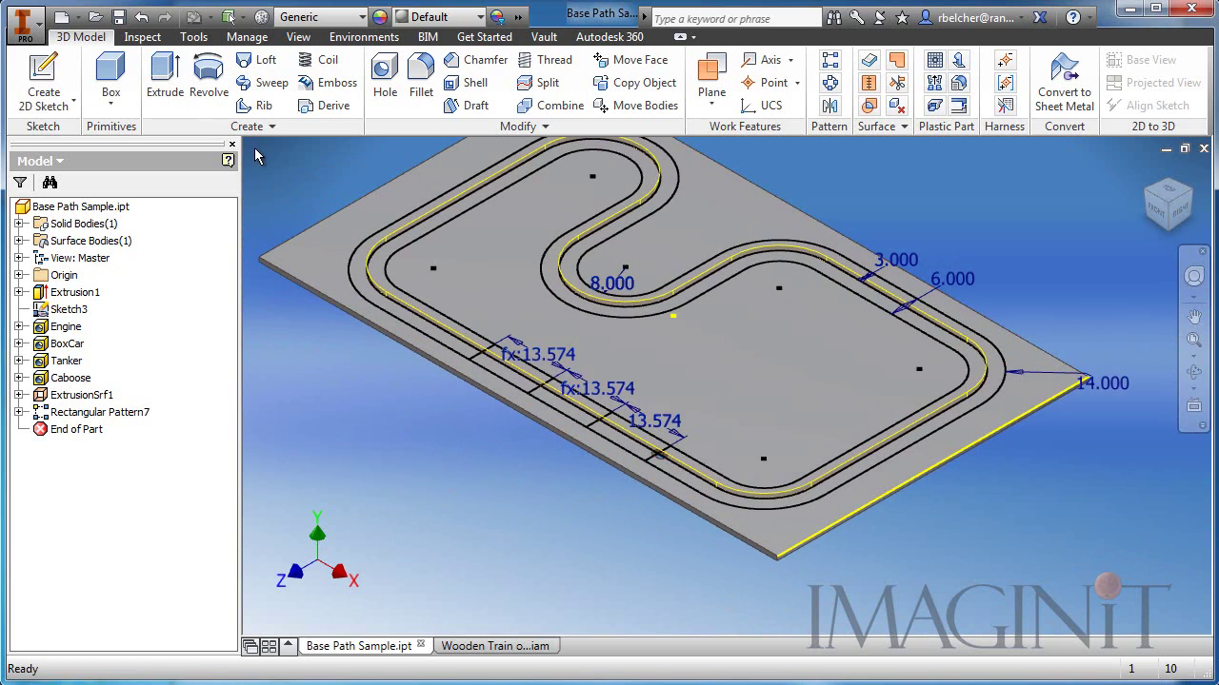
pyautogui.click(362, 39)
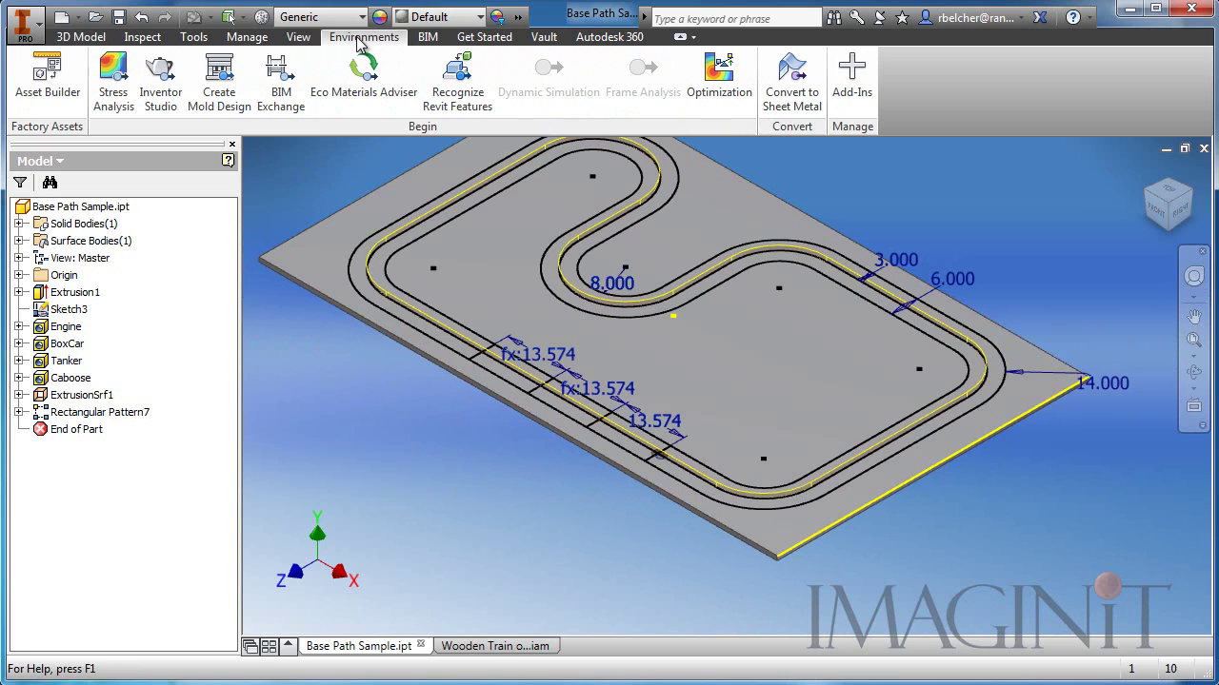
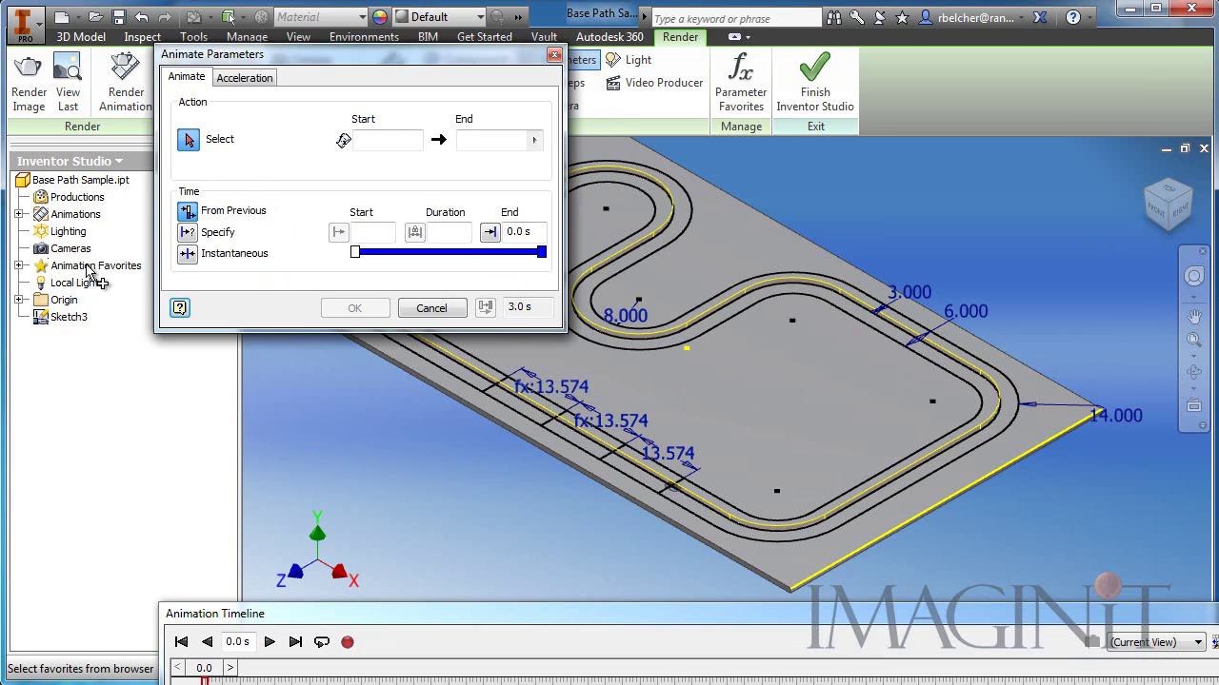
pyautogui.click(20, 267)
pyautogui.click(95, 284)
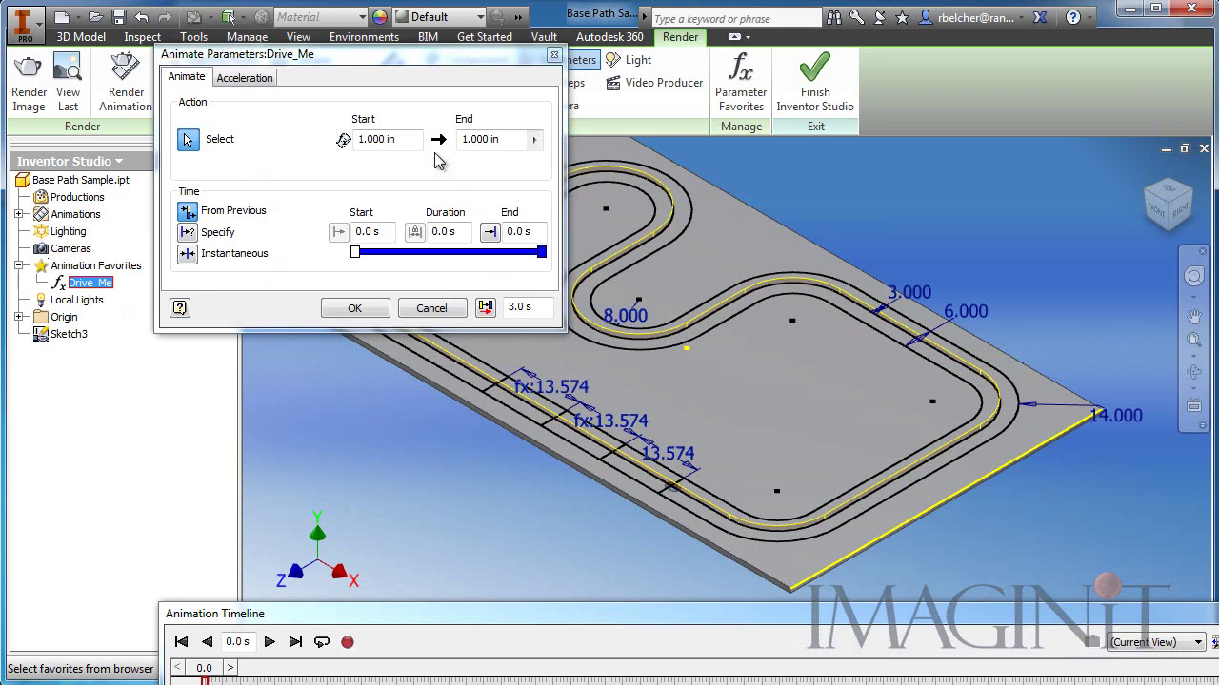
pyautogui.moveTo(499, 138); pyautogui.dragTo(461, 140)
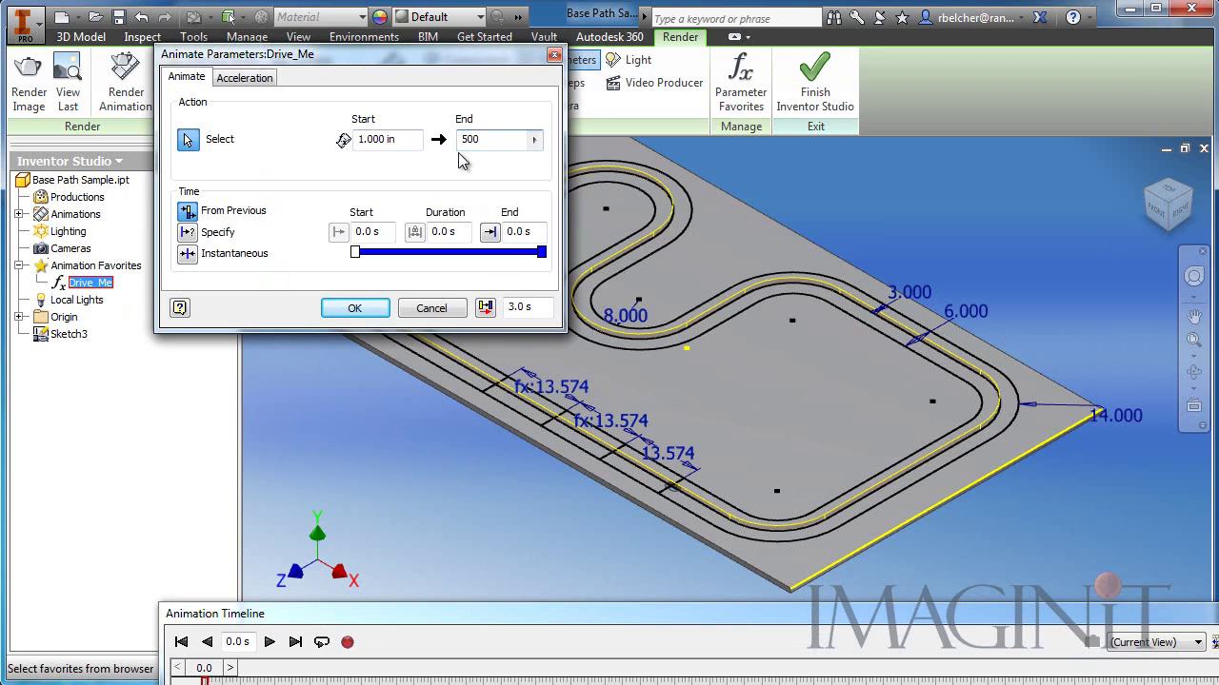
# Step: Give the Drive_Me animation a specified duration of 30 s and apply it
pyautogui.click(188, 233)
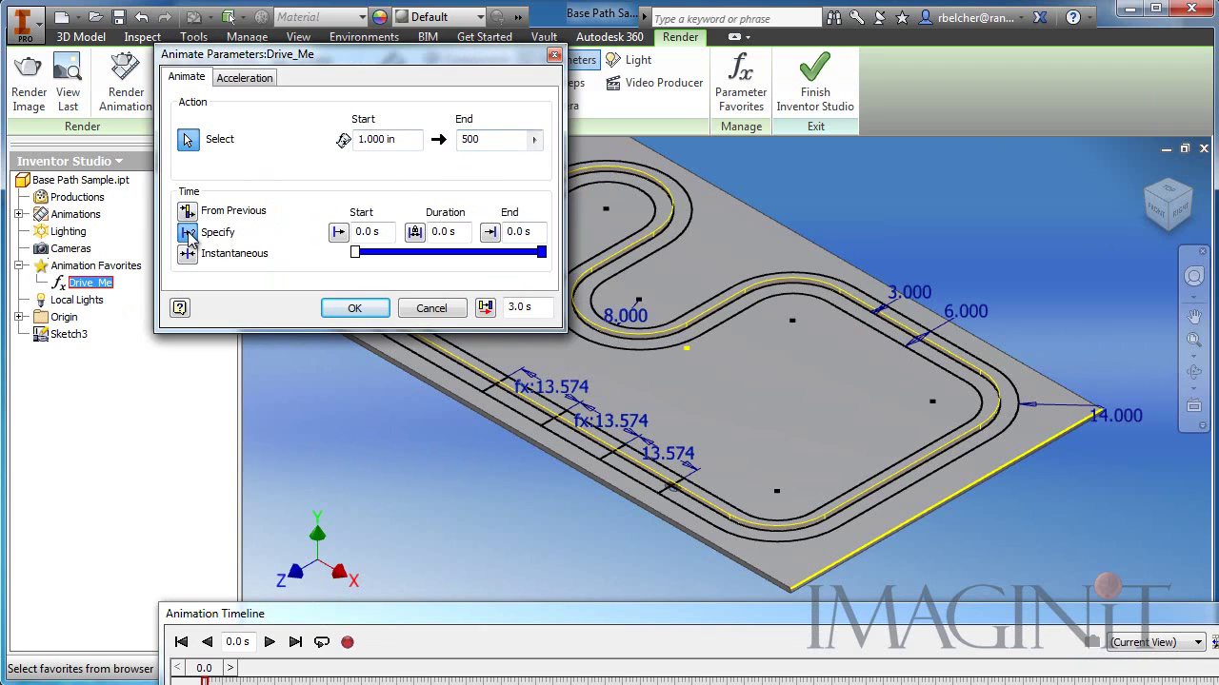
pyautogui.click(441, 233)
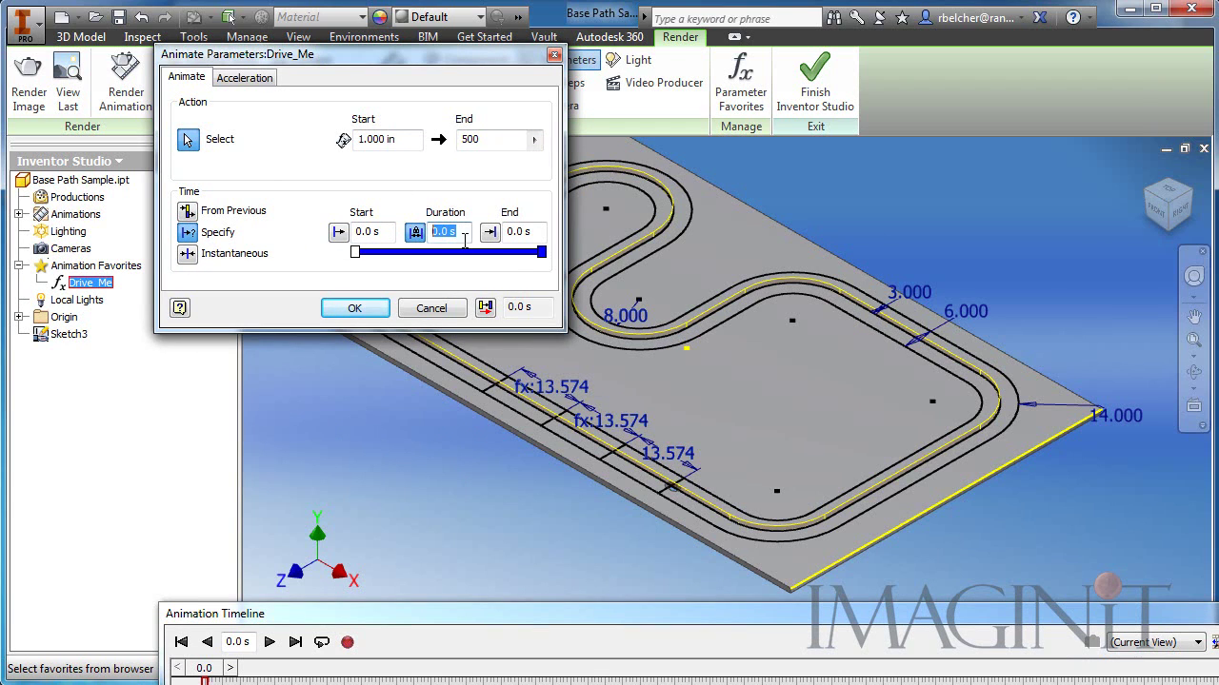
pyautogui.write('30')
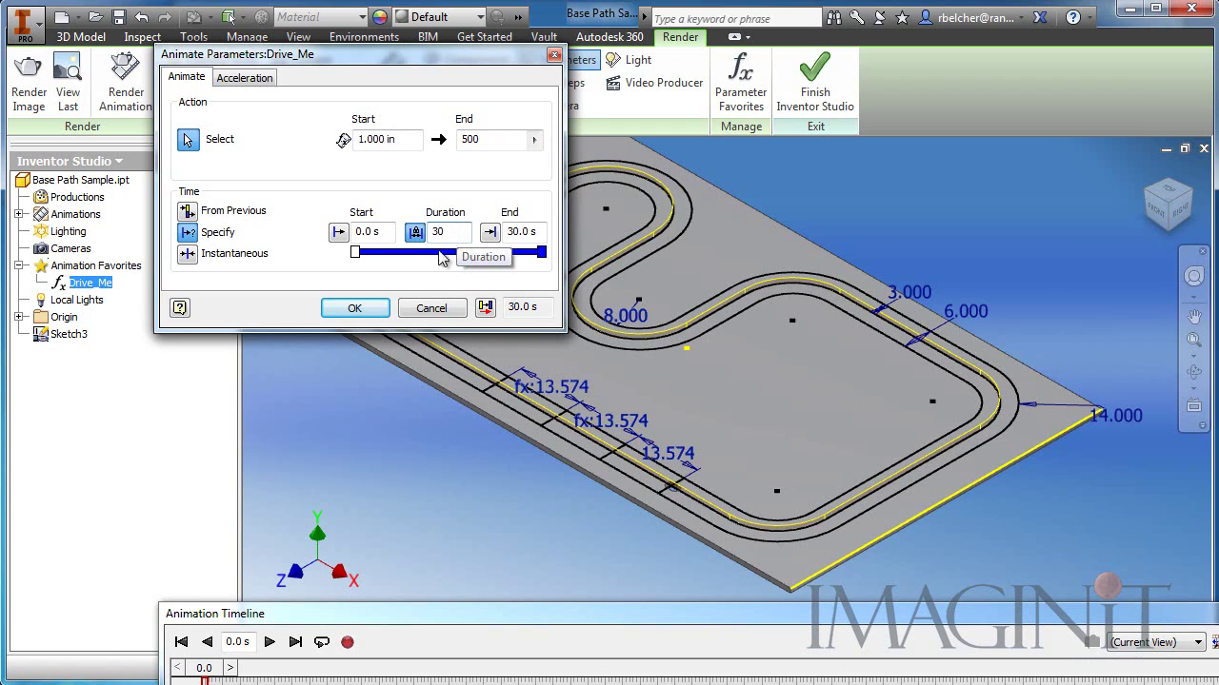
pyautogui.click(354, 307)
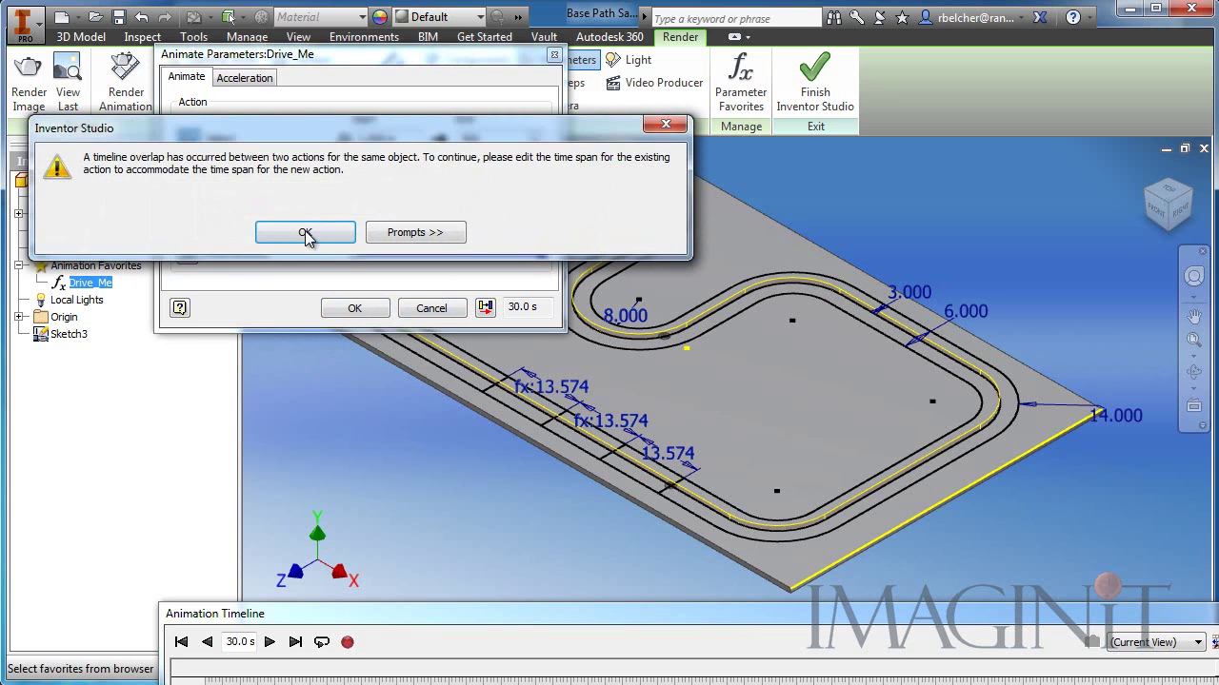
# Step: Try to confirm the same Drive_Me animation action again, dismiss the prompts and abandon the parameter animation
pyautogui.click(305, 233)
pyautogui.click(352, 310)
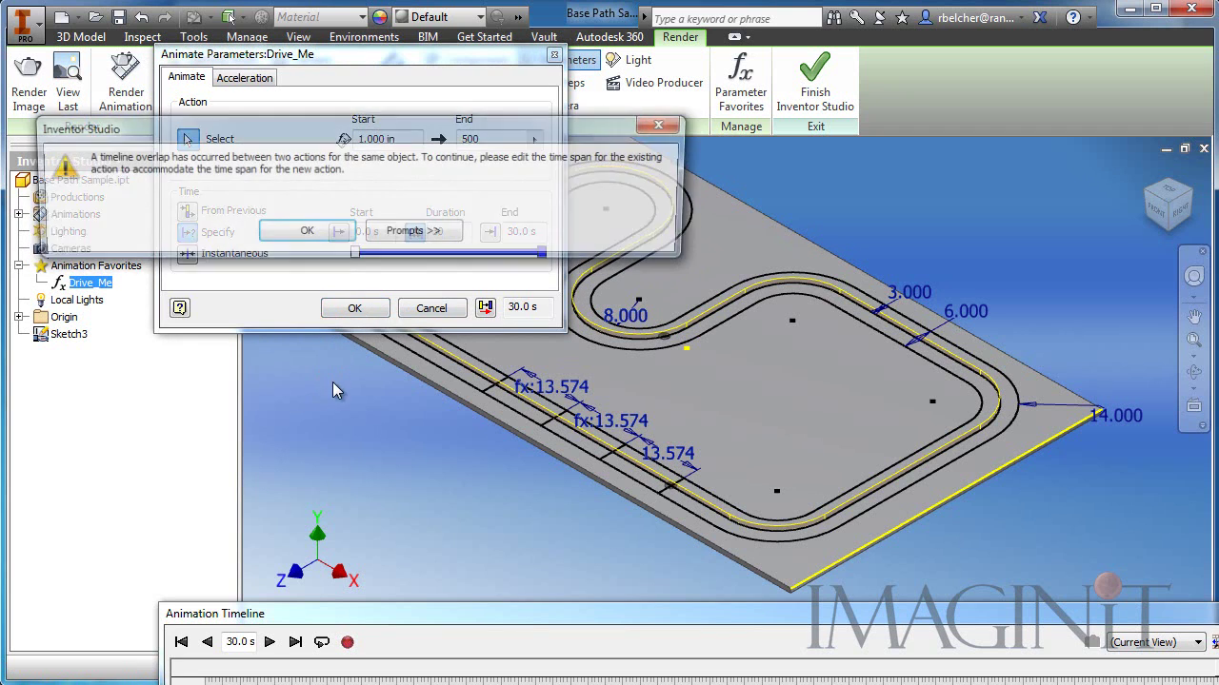
pyautogui.click(305, 233)
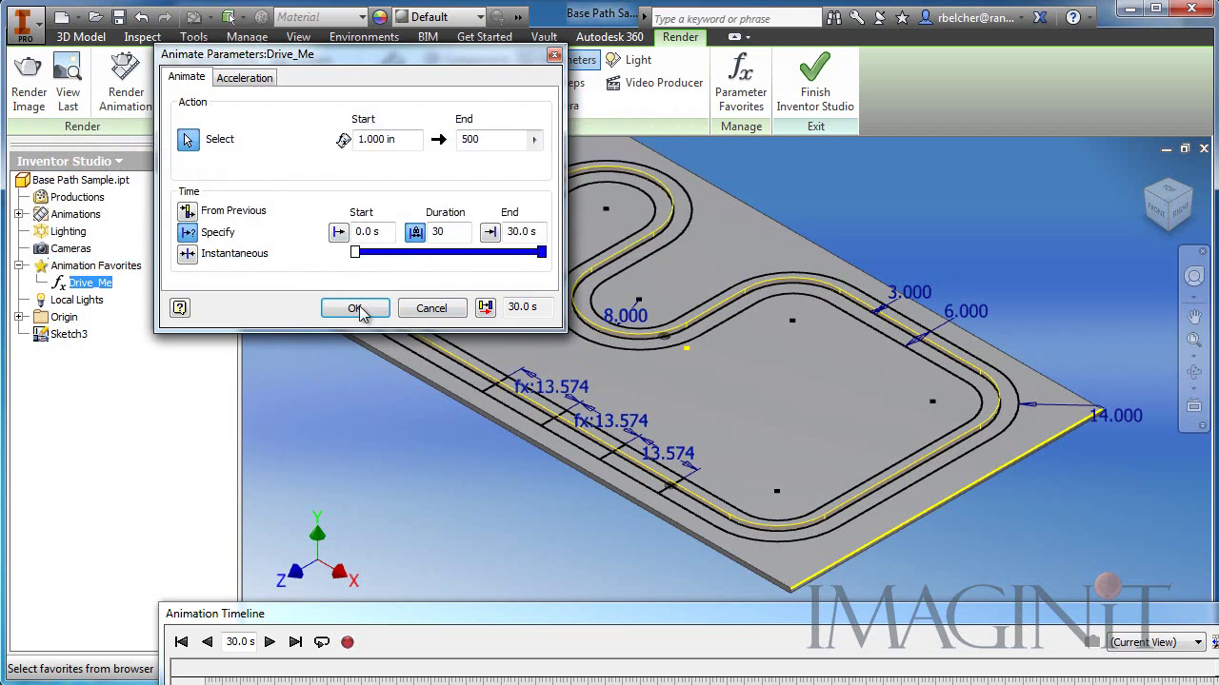
pyautogui.click(362, 317)
pyautogui.click(308, 229)
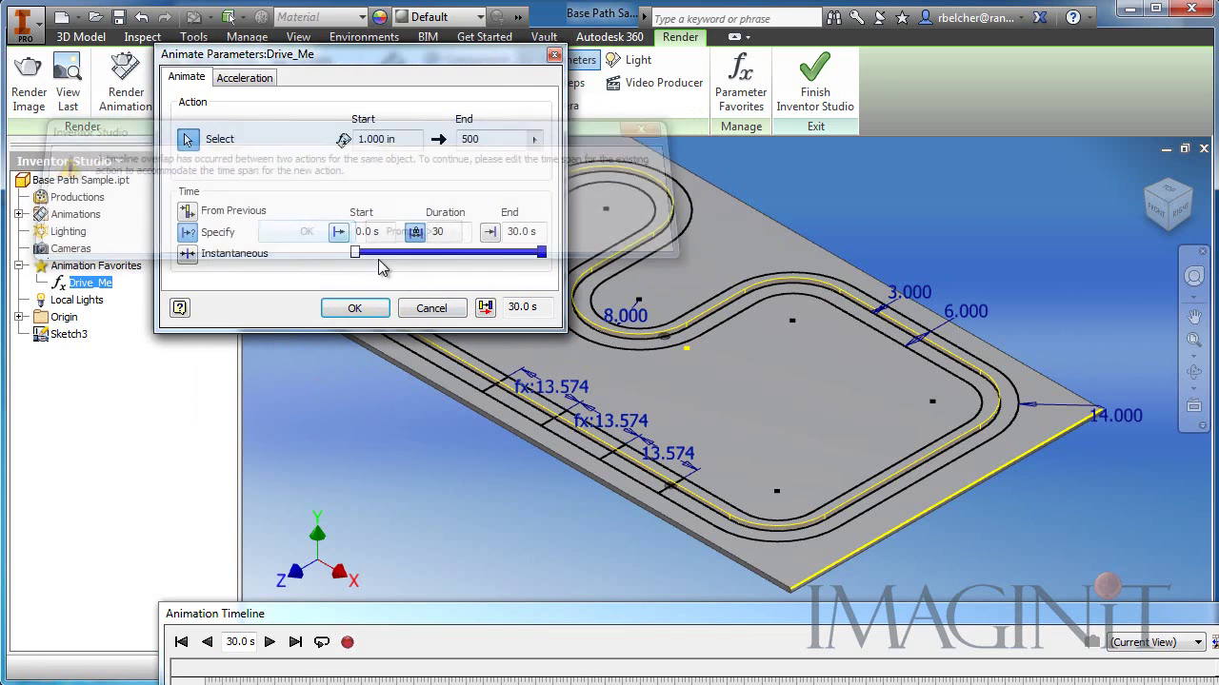
pyautogui.click(429, 310)
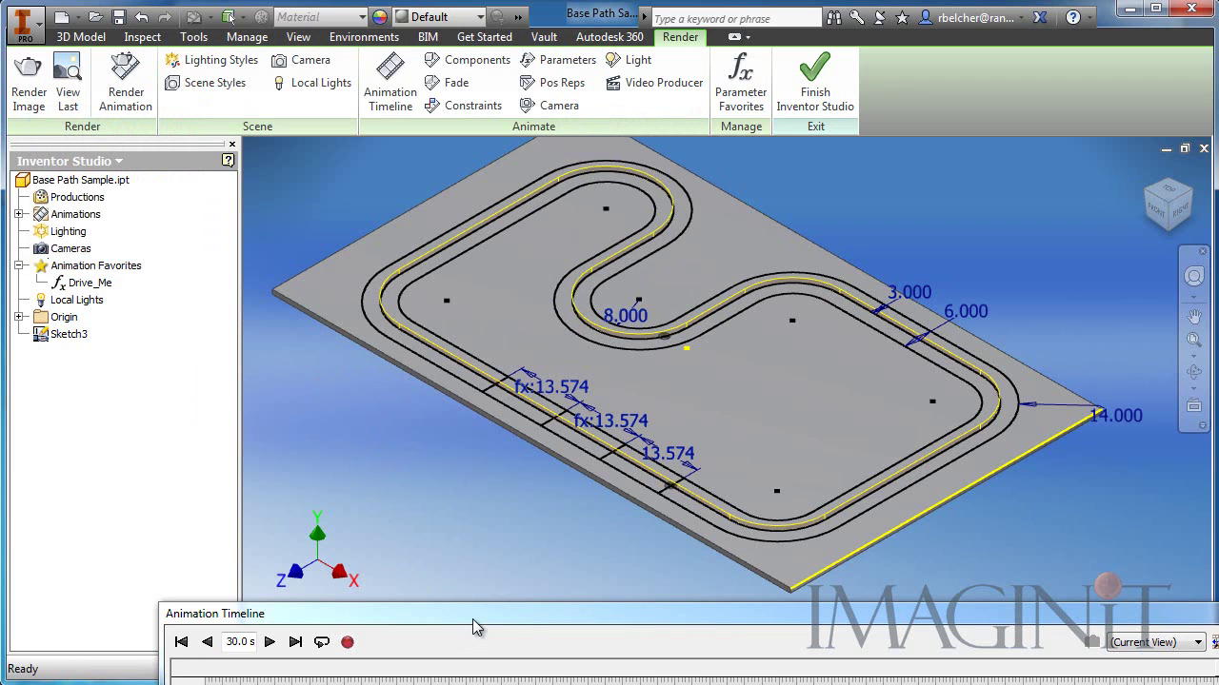
# Step: Preview the hole's travel by scrubbing the animation timeline from 0 to about 10.9 s and back to the start, and close the timeline
pyautogui.moveTo(474, 627); pyautogui.dragTo(374, 538)
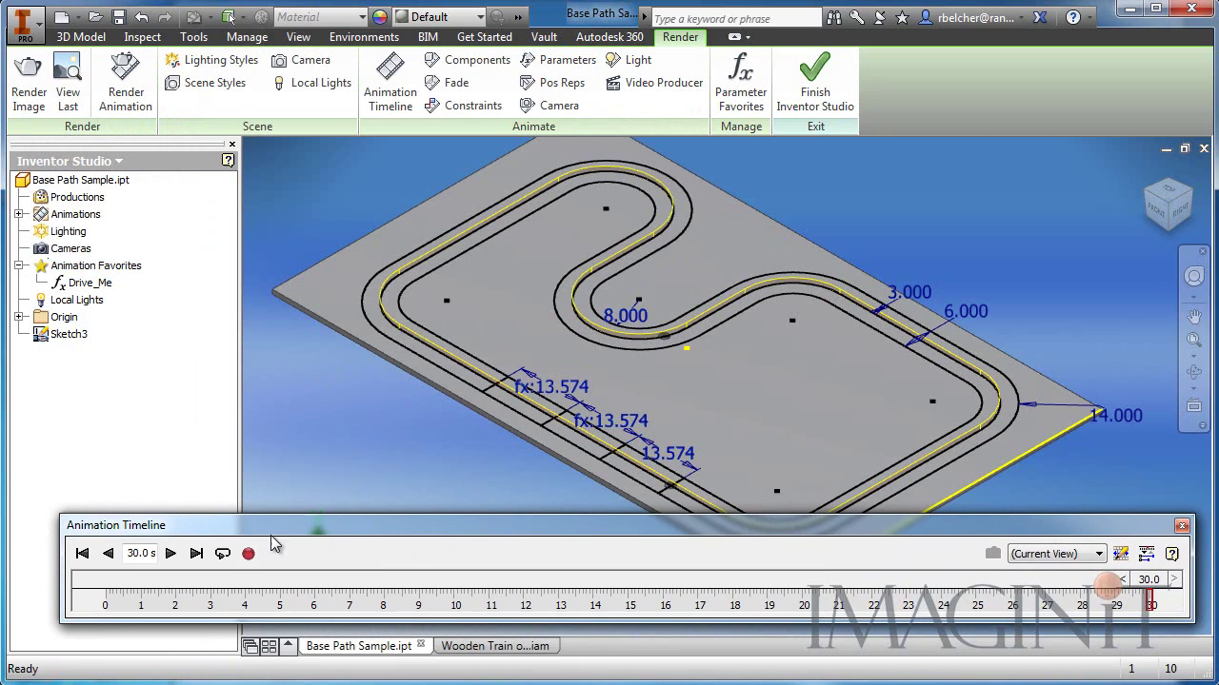
pyautogui.click(83, 554)
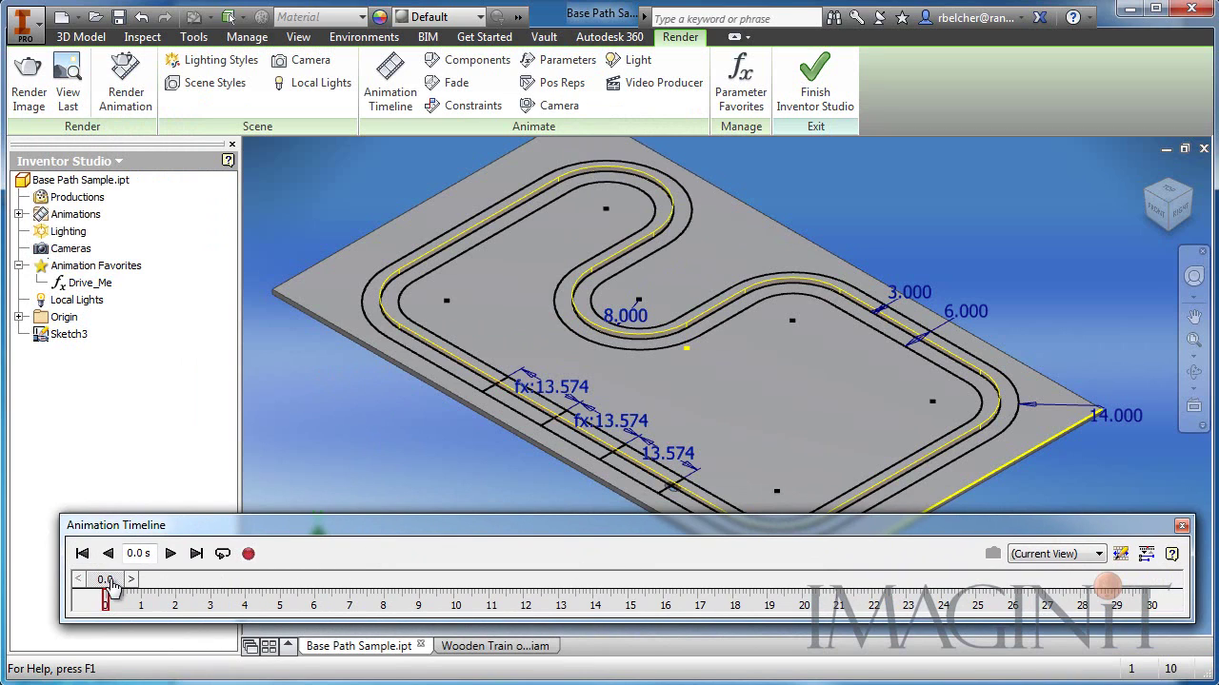
pyautogui.moveTo(107, 589); pyautogui.dragTo(78, 578)
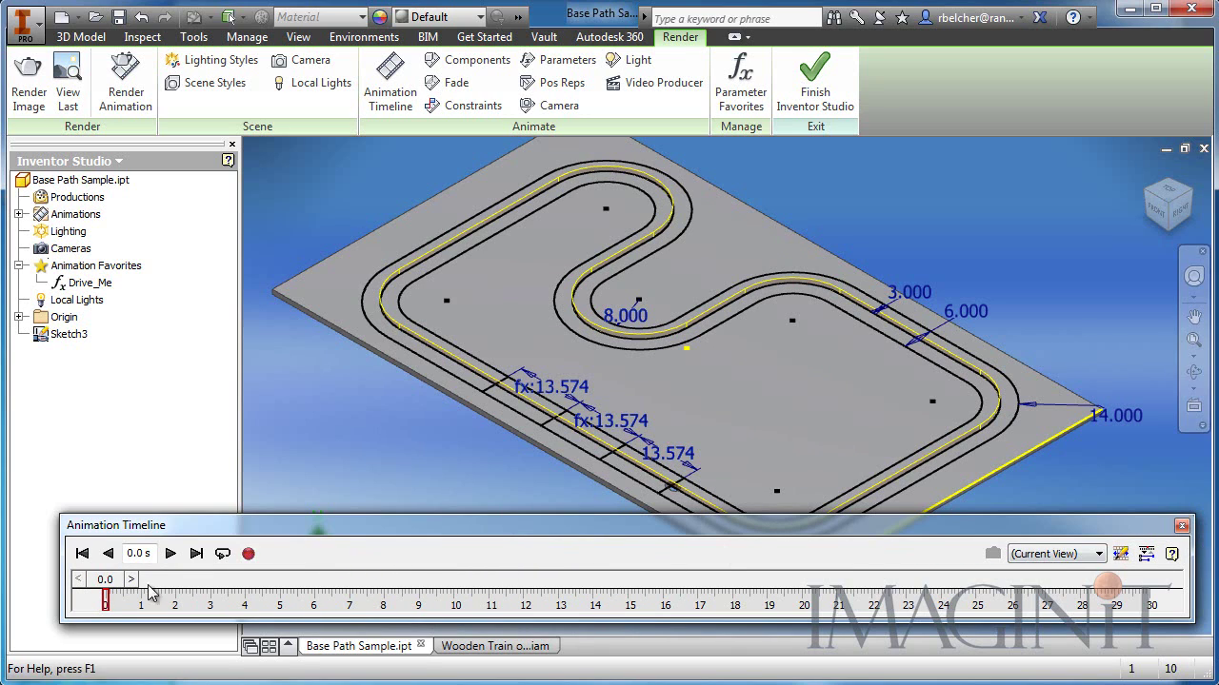
pyautogui.moveTo(109, 579); pyautogui.dragTo(488, 568)
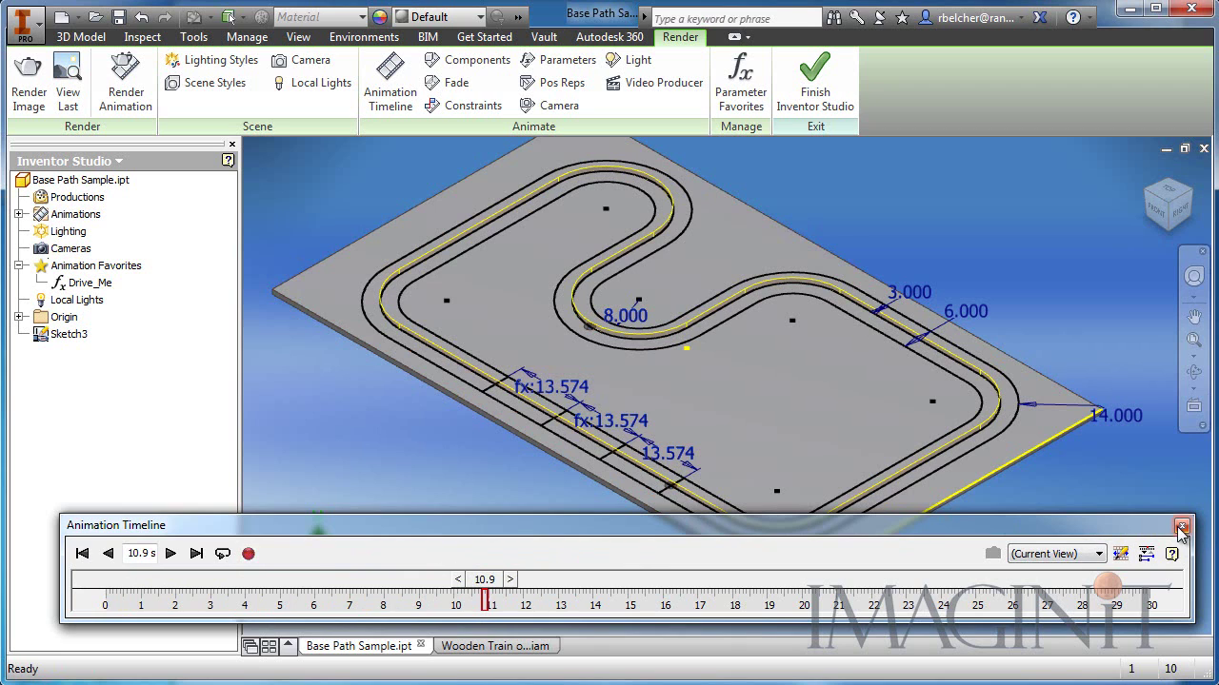
pyautogui.moveTo(489, 588); pyautogui.dragTo(105, 588)
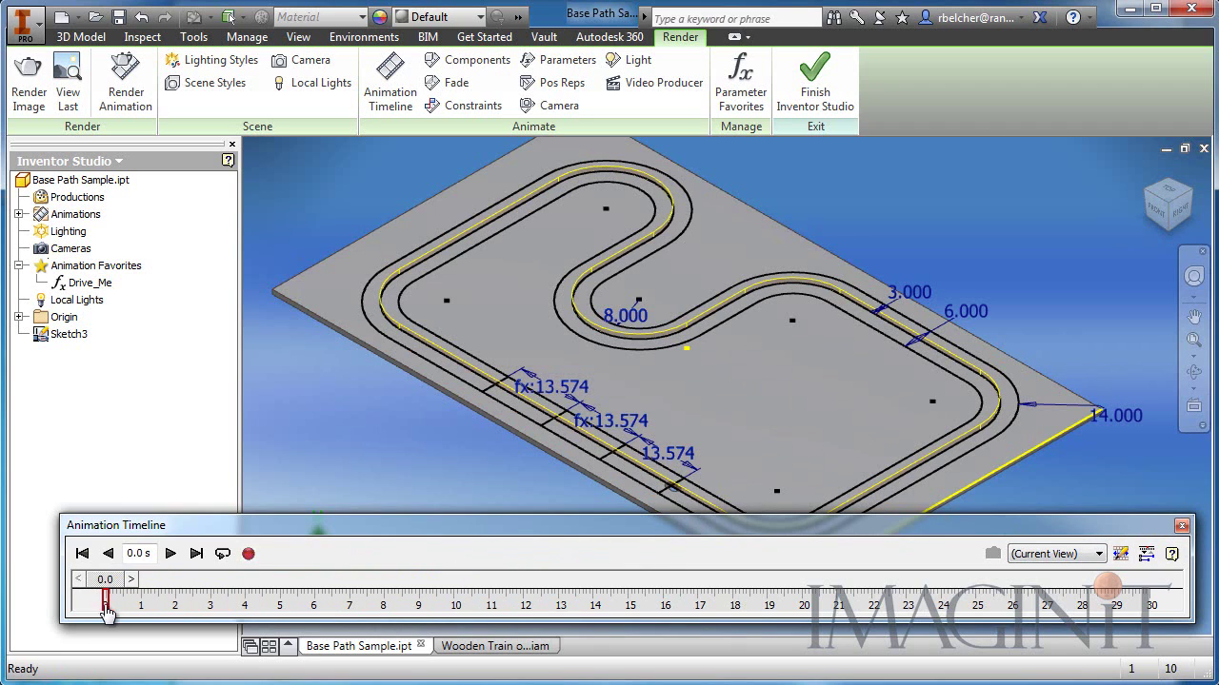
pyautogui.click(1182, 527)
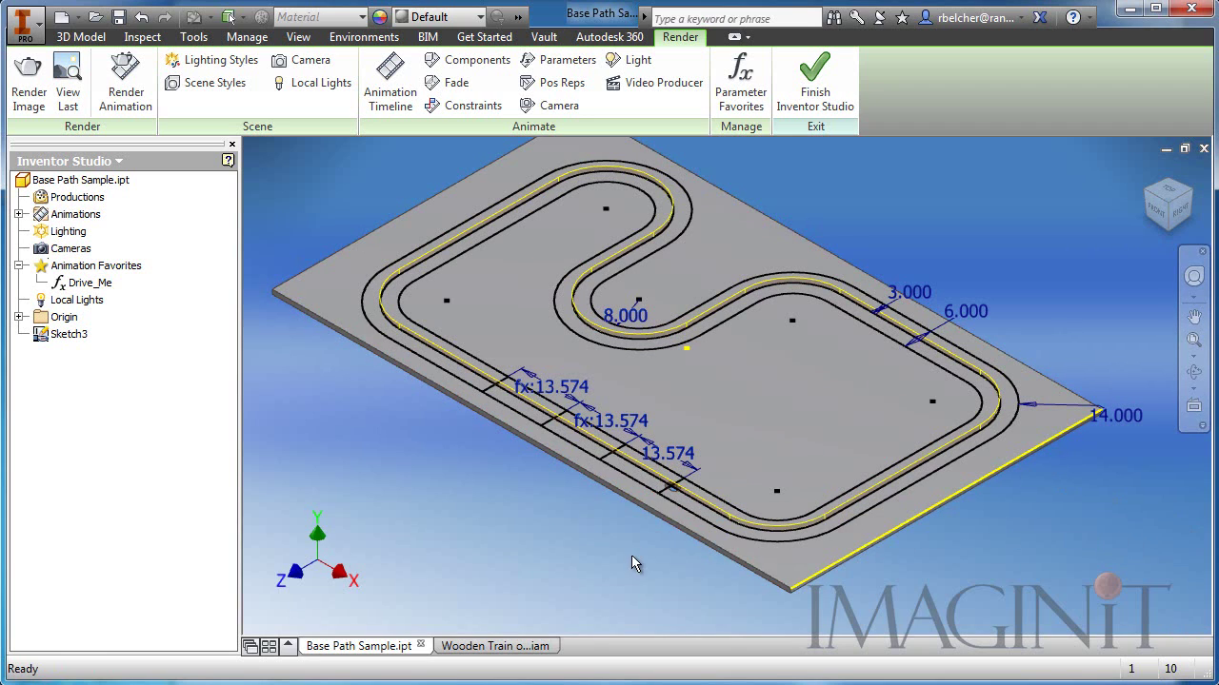
# Step: Finish Inventor Studio and copy the whole Base Path Sample part from the model tree
pyautogui.rightClick(83, 183)
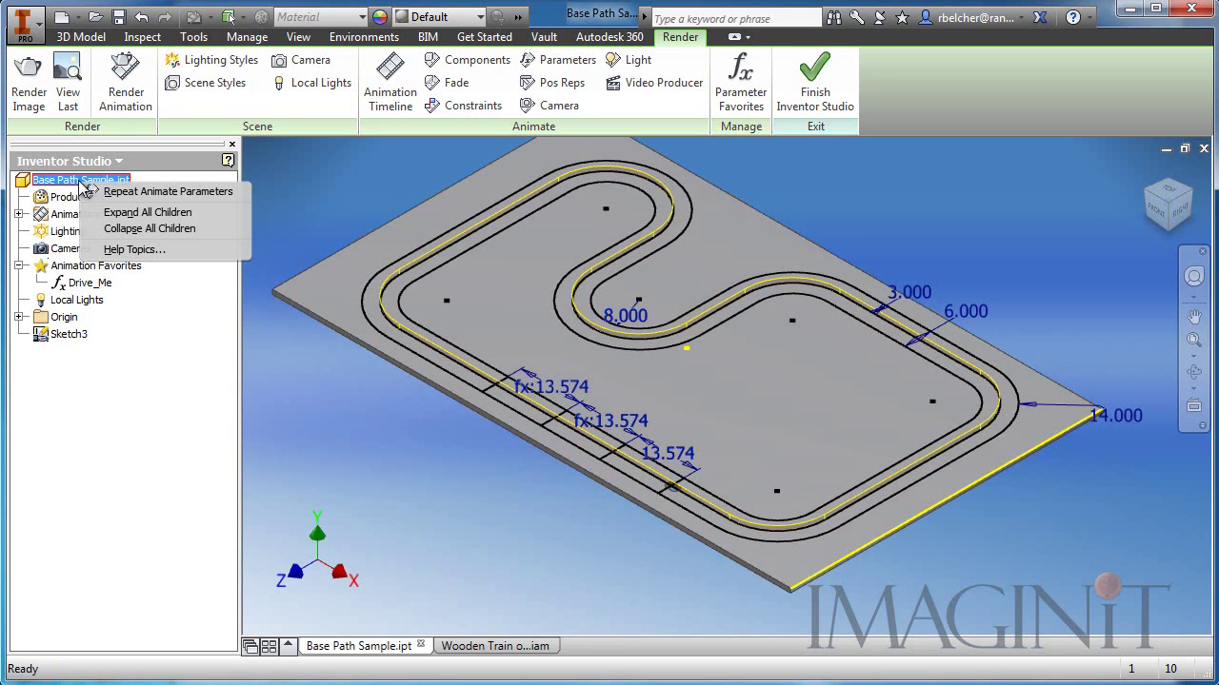
pyautogui.click(817, 78)
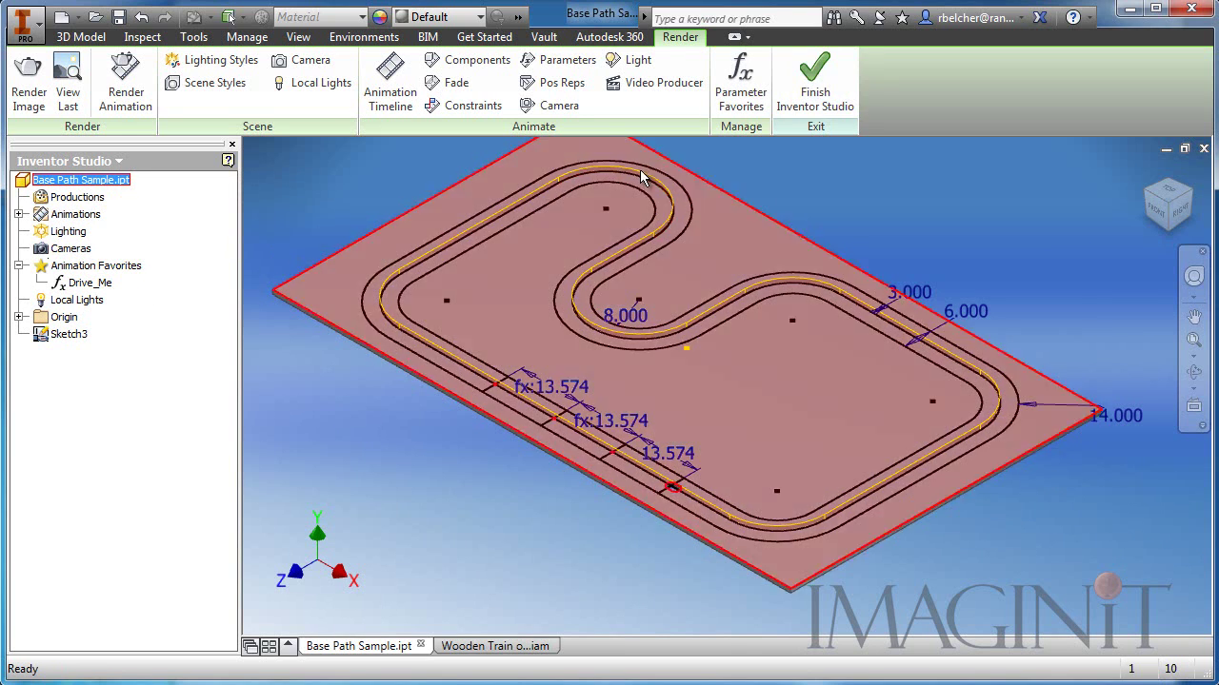
pyautogui.rightClick(71, 208)
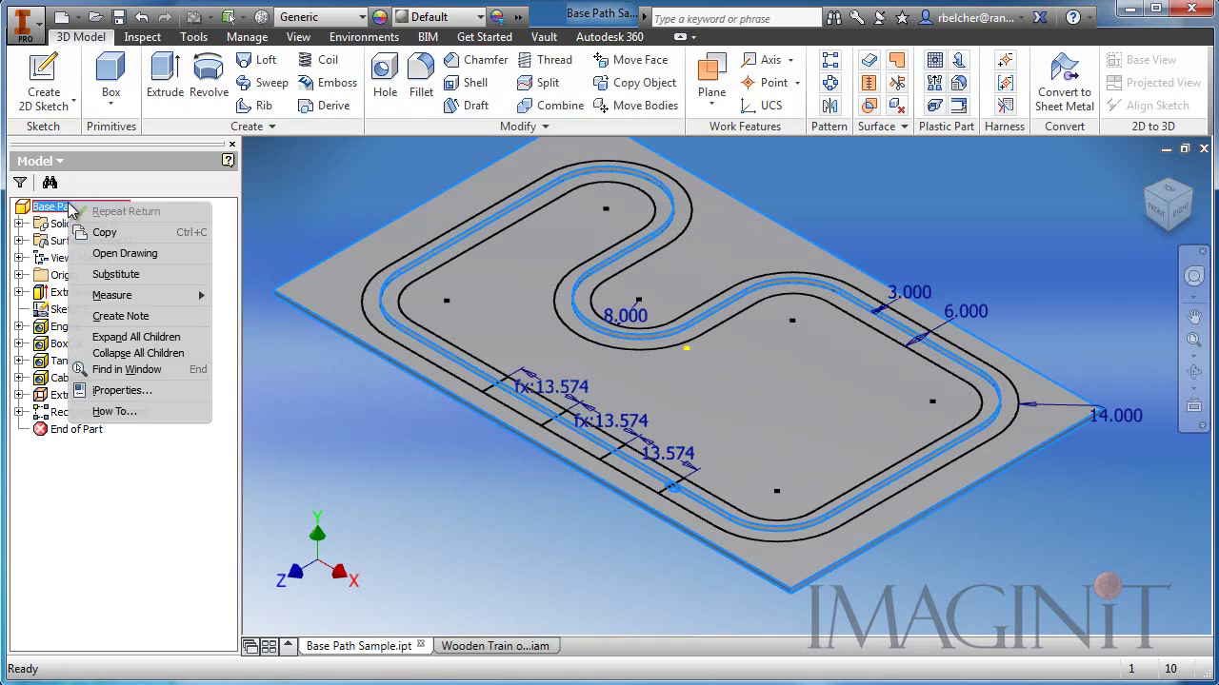
pyautogui.click(104, 232)
# Step: Create a new assembly from the Standard.iam template and paste the copied Base Path Sample part into it
pyautogui.click(62, 17)
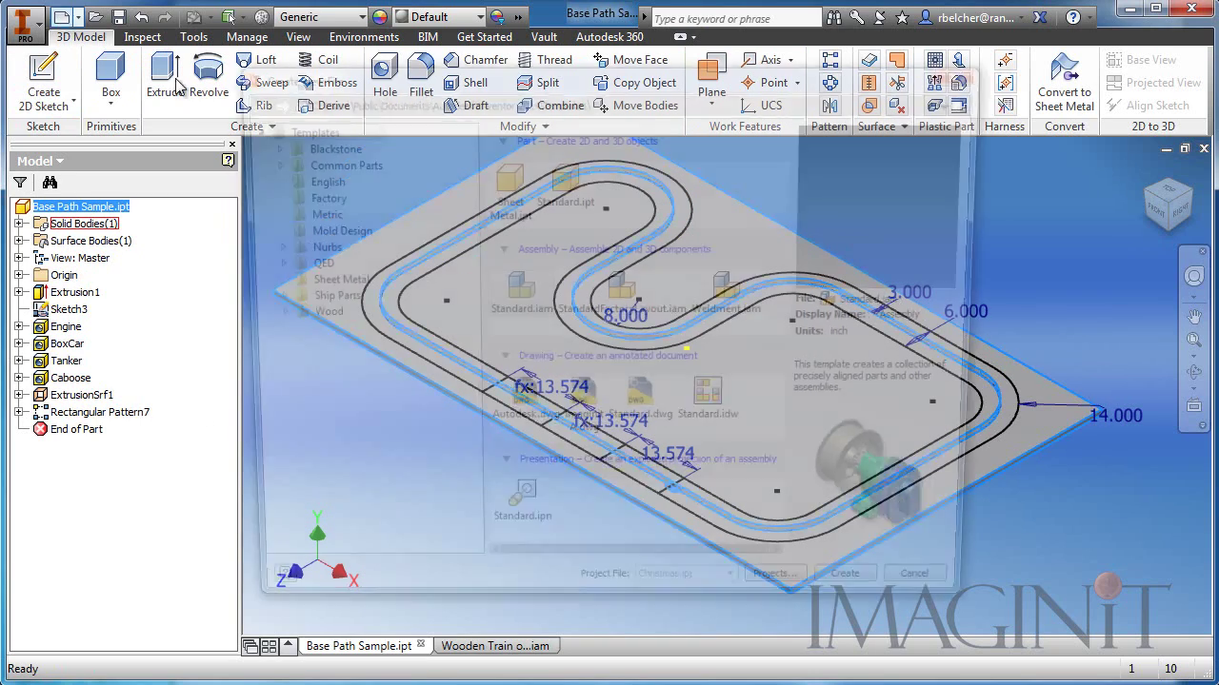
pyautogui.doubleClick(516, 293)
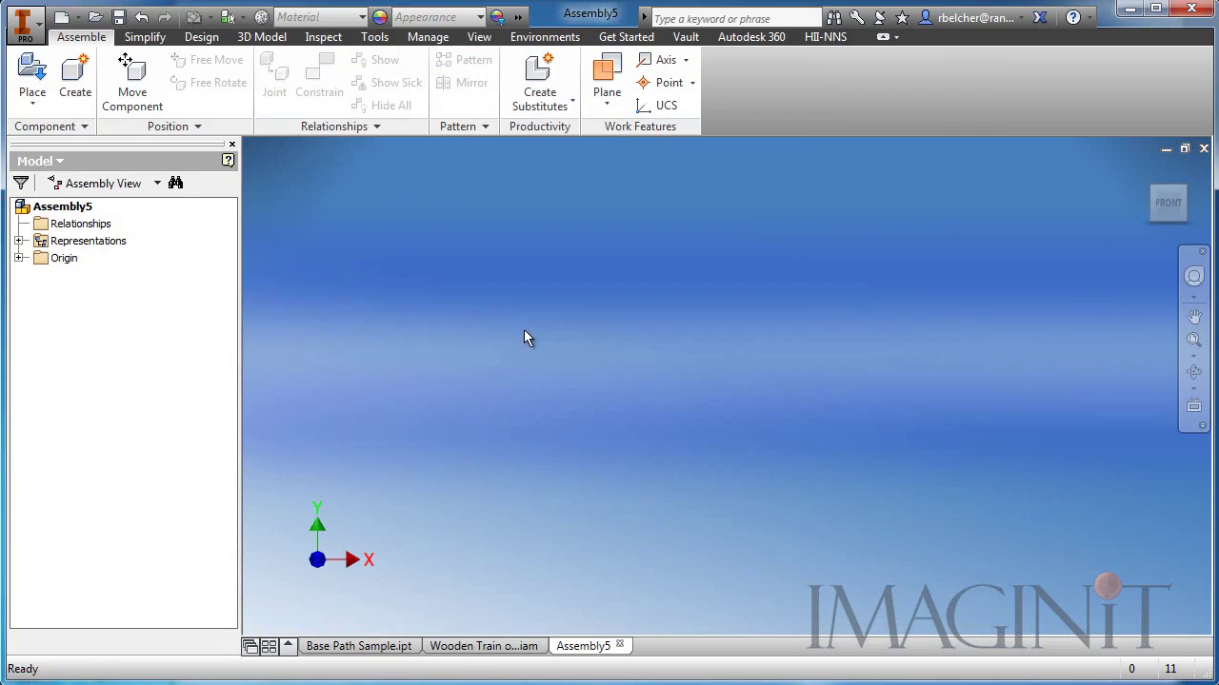
pyautogui.rightClick(522, 283)
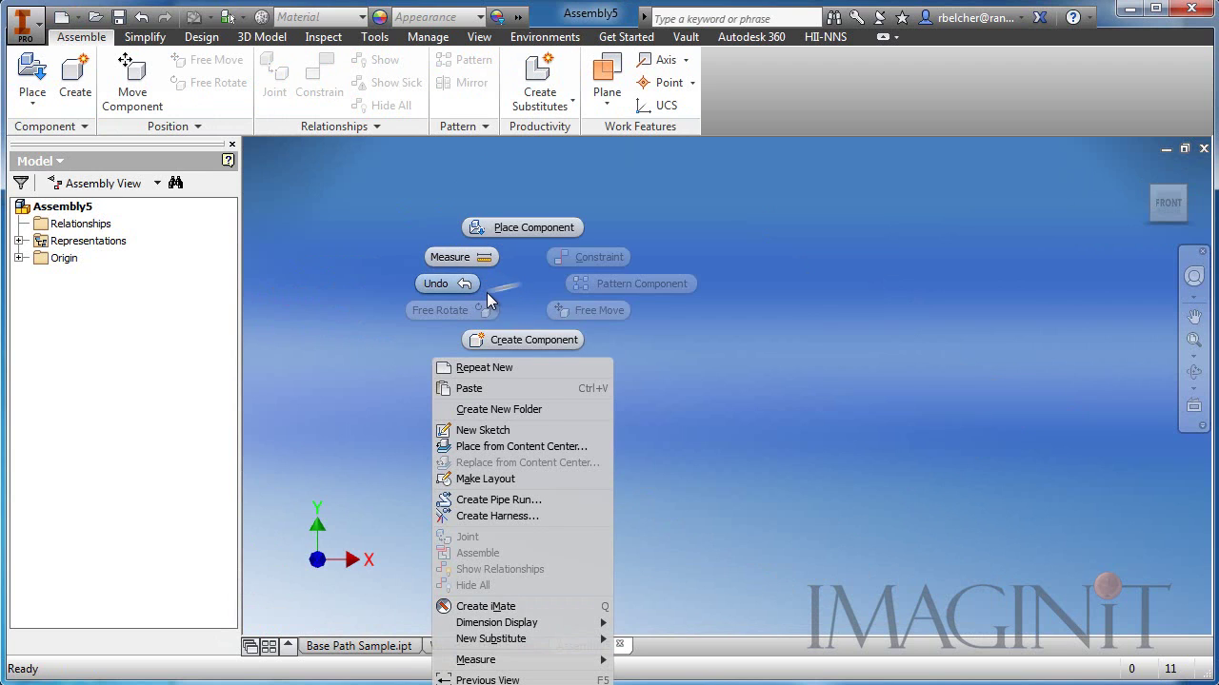
pyautogui.click(471, 387)
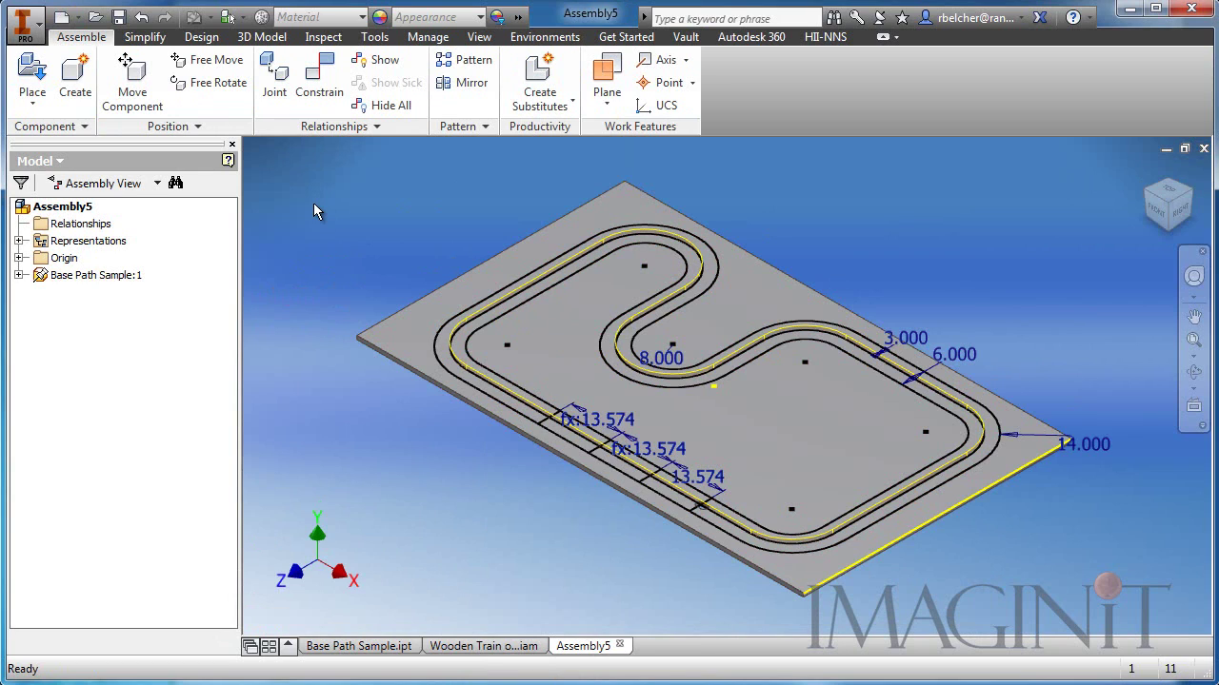
# Step: Place one instance of Engine_Path.ipt in the assembly, in the empty space beside the base plate
pyautogui.click(32, 80)
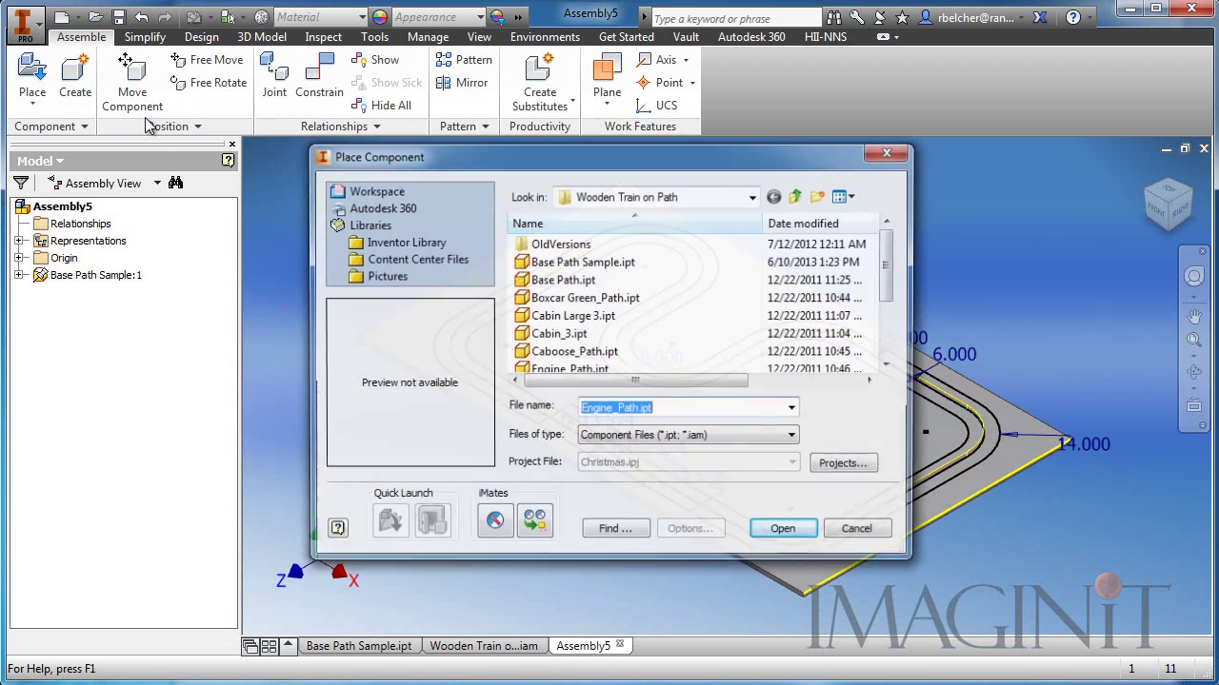
pyautogui.moveTo(886, 281); pyautogui.dragTo(892, 311)
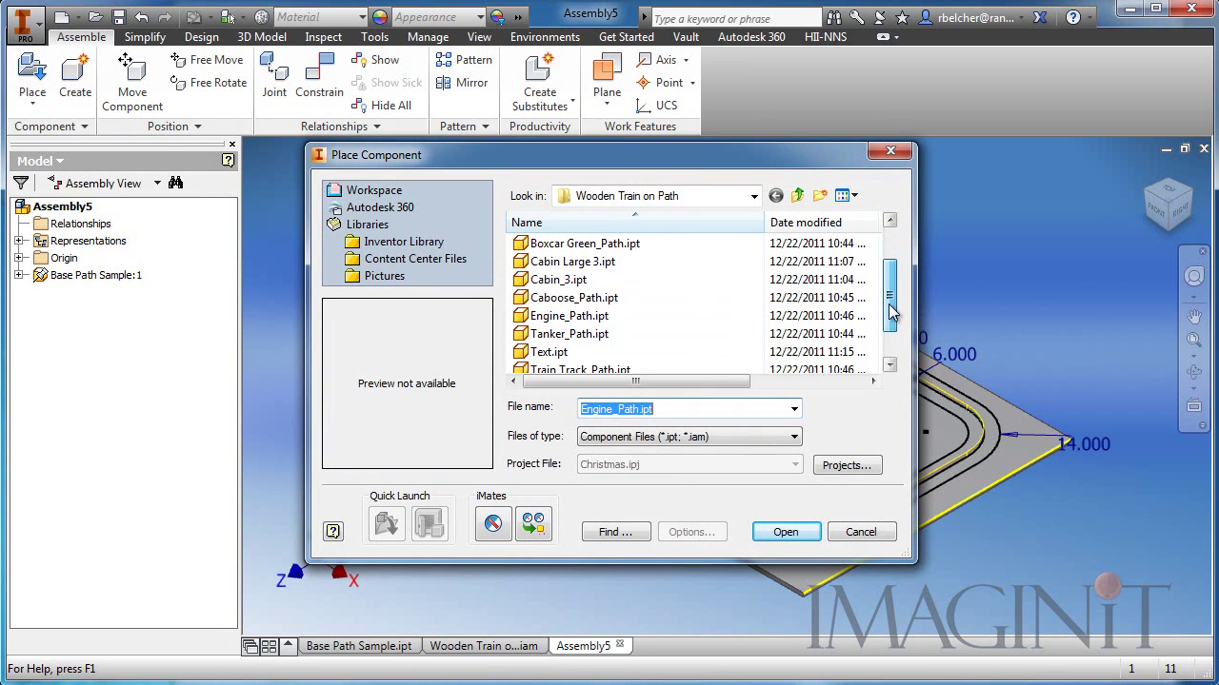
pyautogui.click(582, 323)
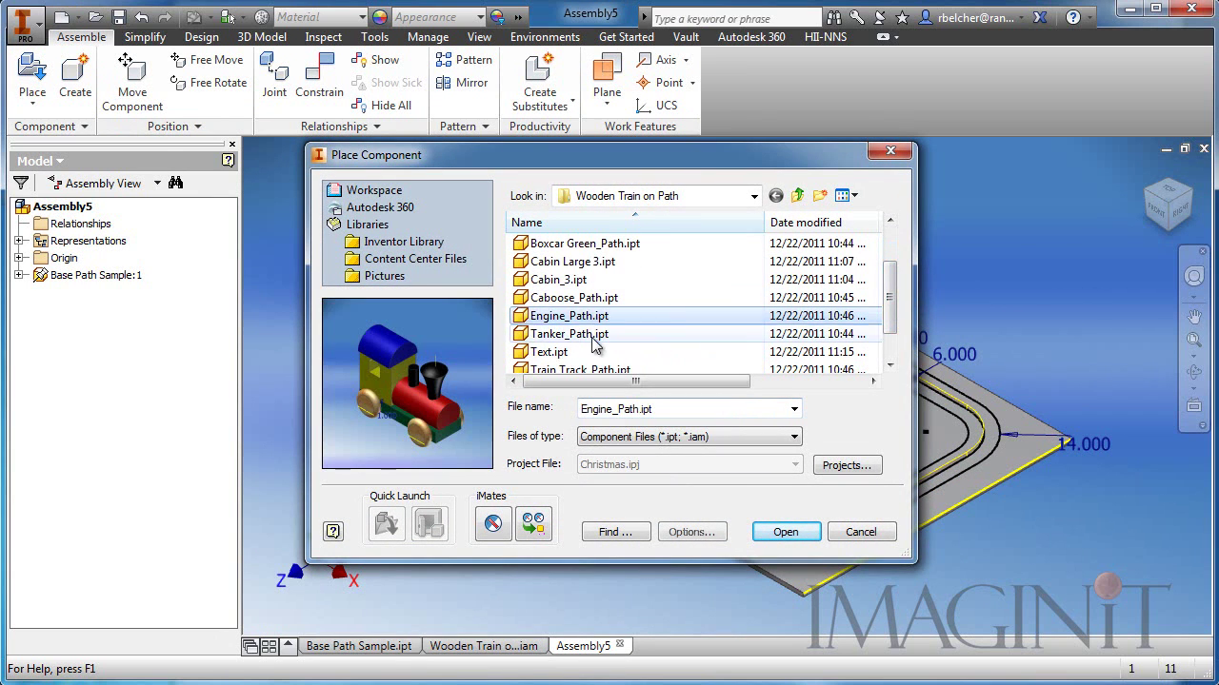
pyautogui.click(790, 535)
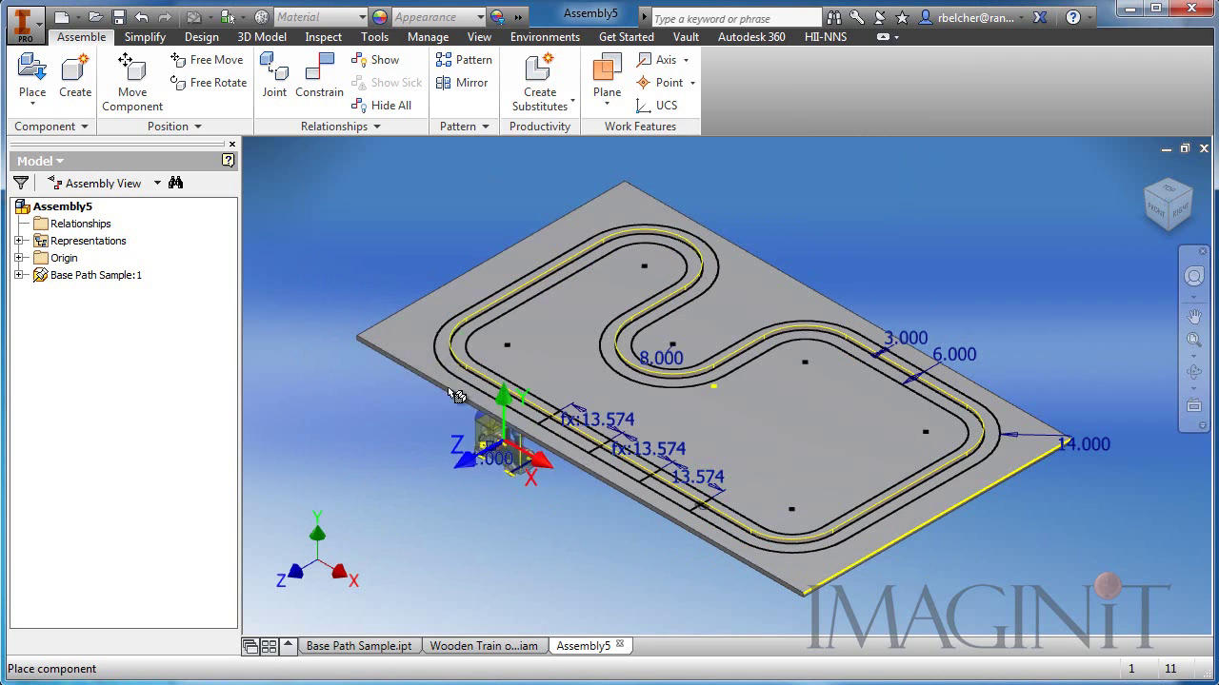
pyautogui.click(559, 503)
pyautogui.rightClick(430, 486)
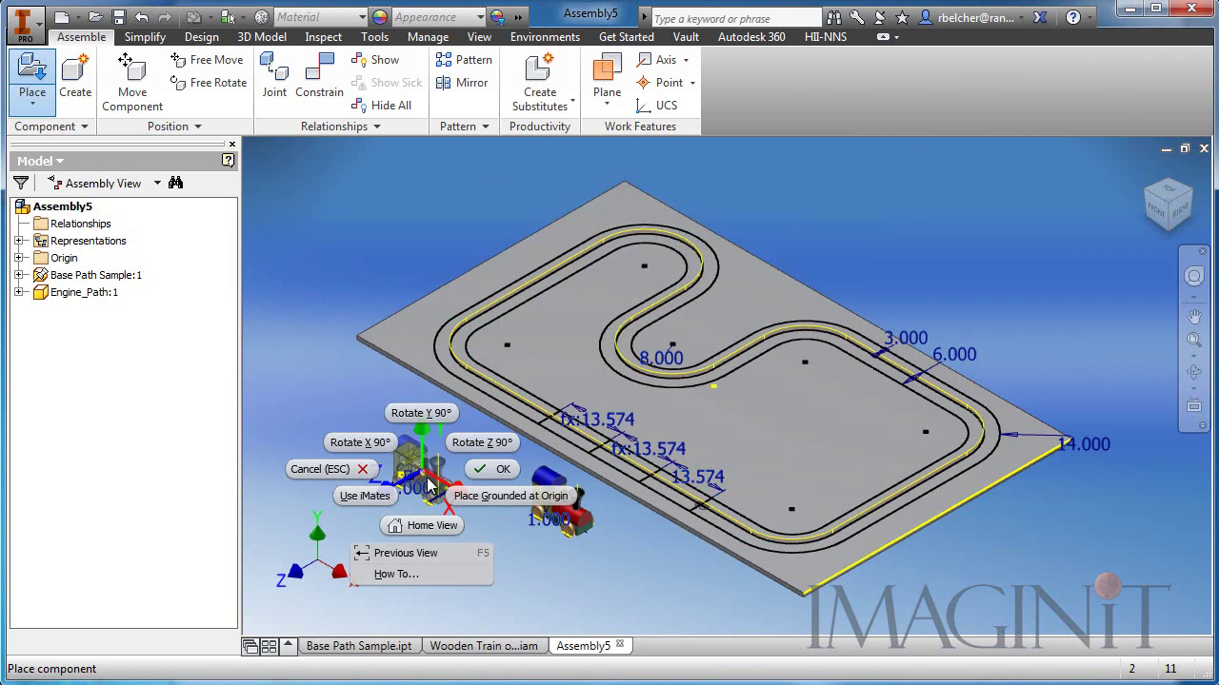
pyautogui.click(493, 469)
# Step: Examine the placed engine from above and beneath, focusing on the work axis that runs through its smokestack
pyautogui.scroll(-5, 561, 514)
pyautogui.moveTo(534, 543); pyautogui.dragTo(582, 504, button='middle')
pyautogui.scroll(-2, 617, 415)
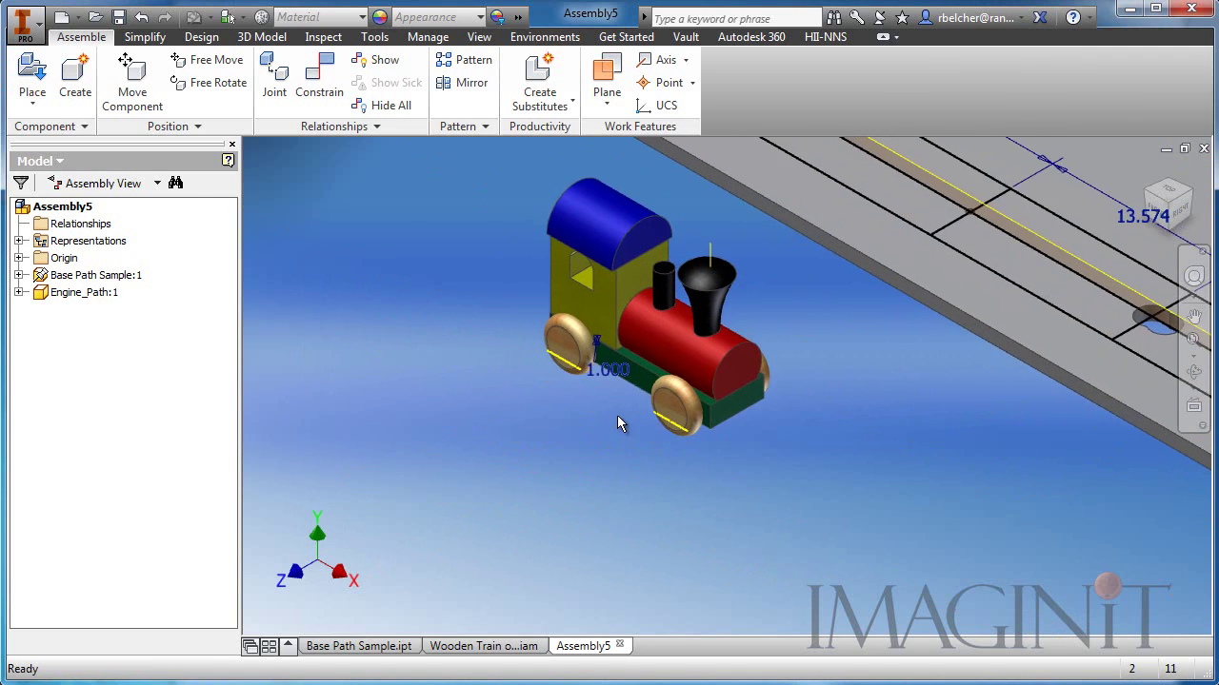
pyautogui.moveTo(617, 416); pyautogui.dragTo(610, 484, button='middle')
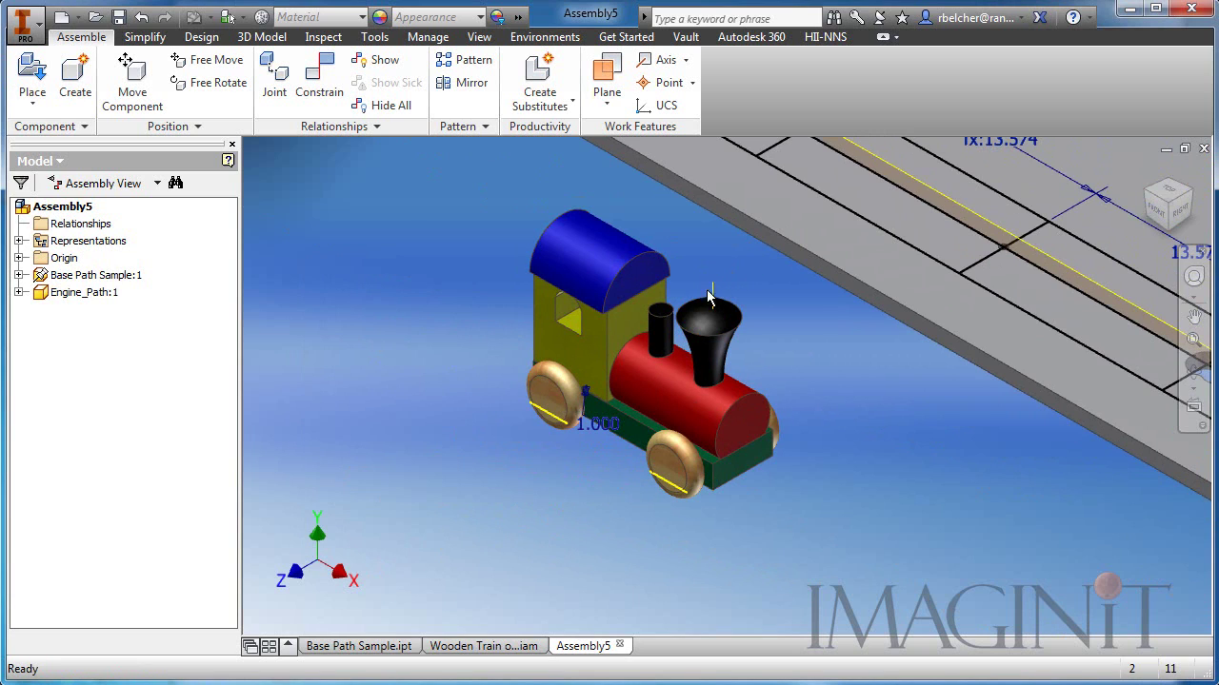
pyautogui.keyDown('shift'); pyautogui.moveTo(740, 373); pyautogui.dragTo(753, 405, button='middle'); pyautogui.keyUp('shift')
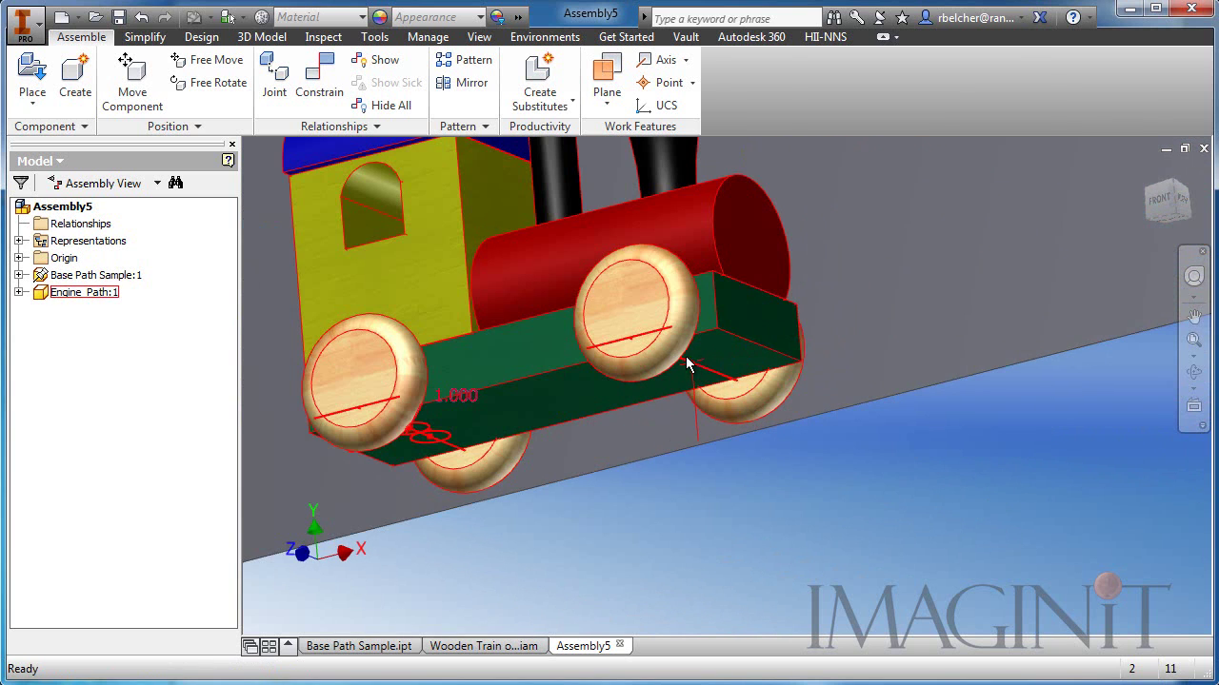
pyautogui.scroll(-5, 721, 430)
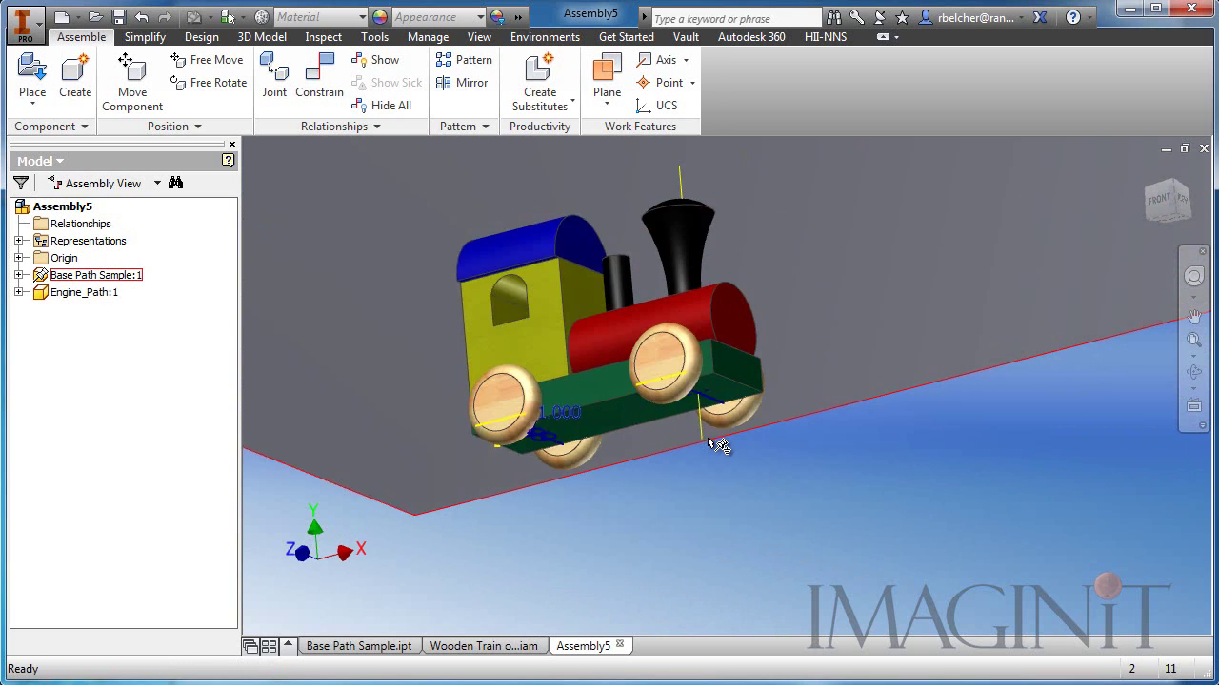
pyautogui.keyDown('shift'); pyautogui.moveTo(721, 443); pyautogui.dragTo(777, 365, button='middle'); pyautogui.keyUp('shift')
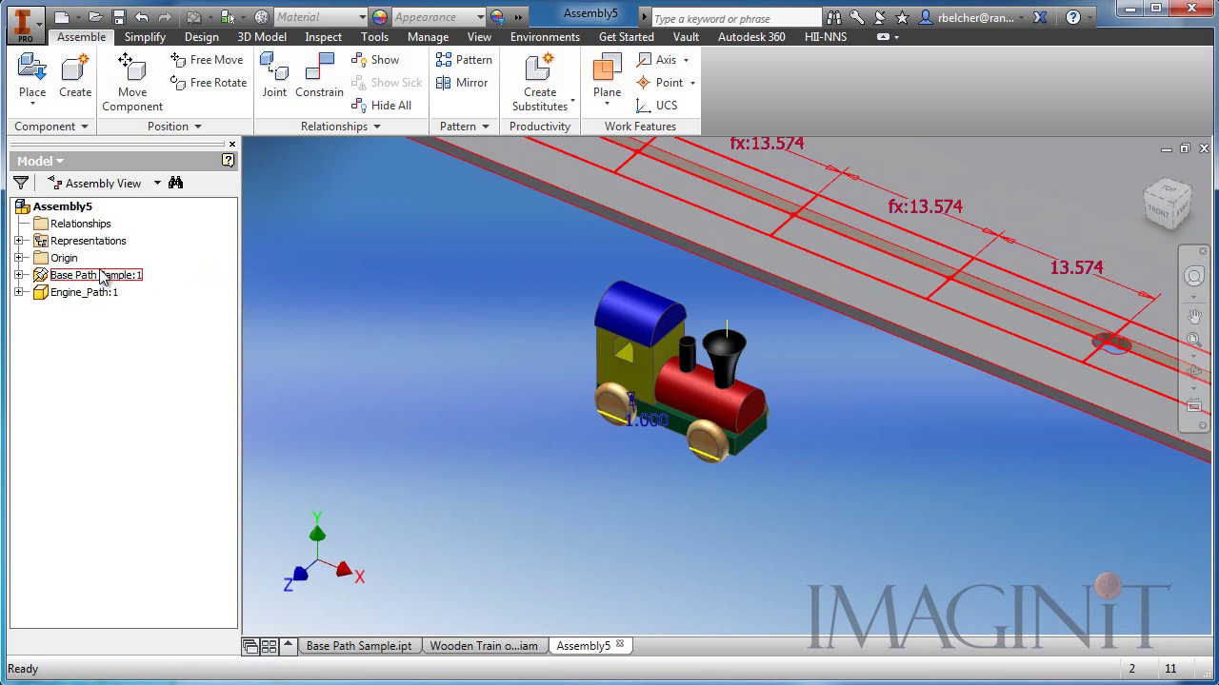
# Step: Open the engine part for in-place editing and examine the two tangent circles of Sketch4 on its underside
pyautogui.doubleClick(655, 372)
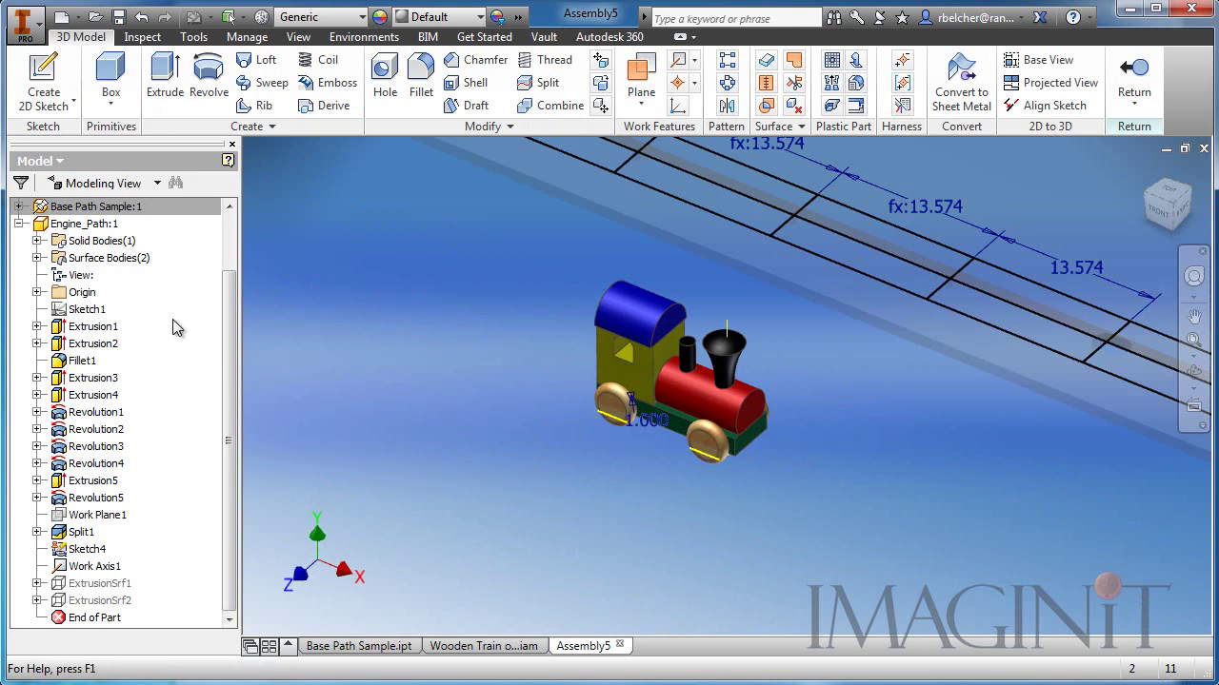
pyautogui.click(86, 550)
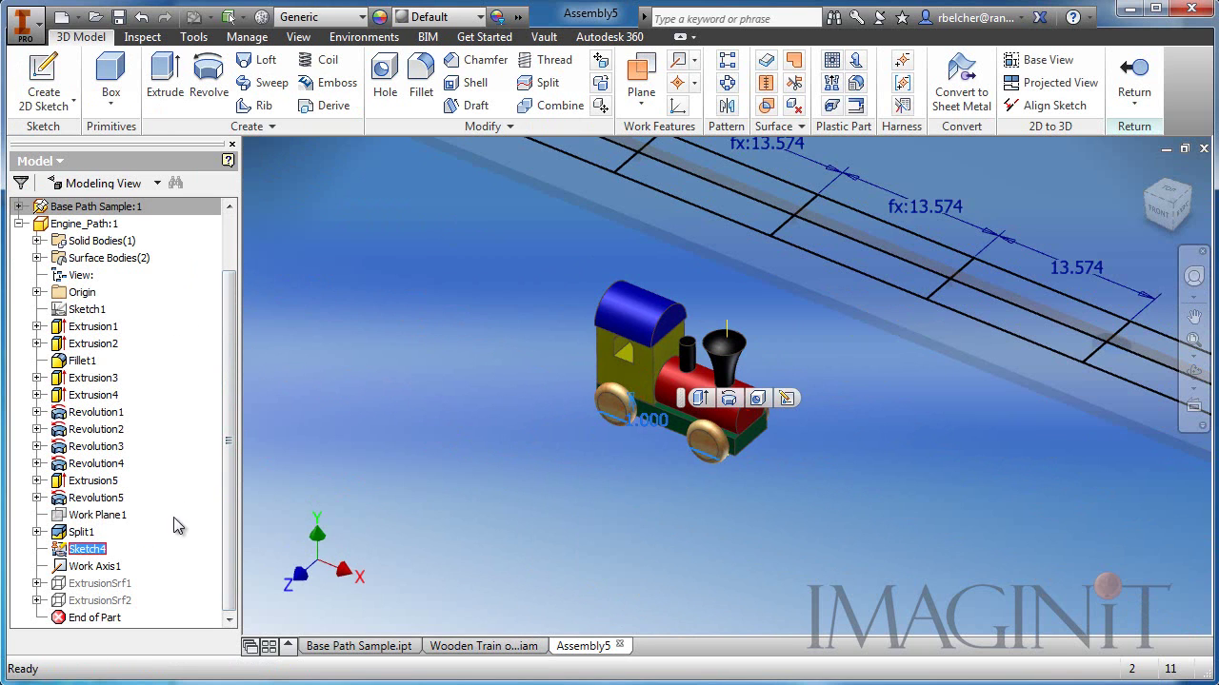
pyautogui.keyDown('shift'); pyautogui.moveTo(498, 448); pyautogui.dragTo(438, 419, button='middle'); pyautogui.keyUp('shift')
pyautogui.press('pageup')
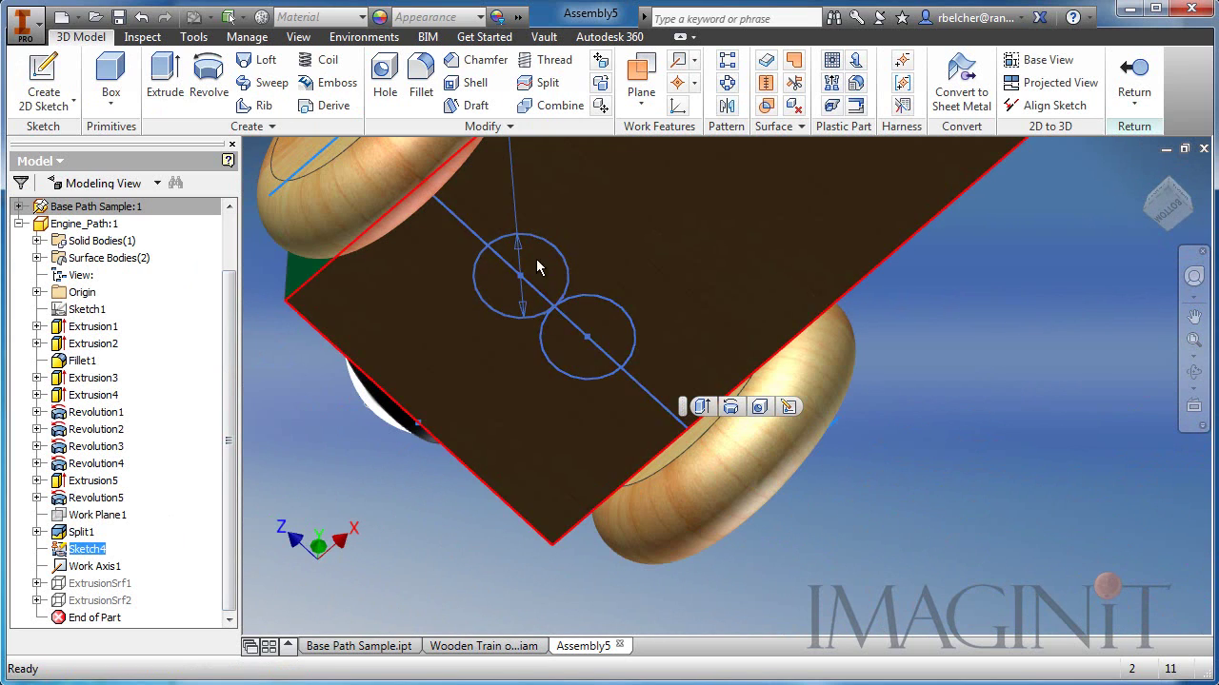
pyautogui.keyDown('shift'); pyautogui.moveTo(922, 191); pyautogui.dragTo(781, 340, button='middle'); pyautogui.keyUp('shift')
pyautogui.press('F6')
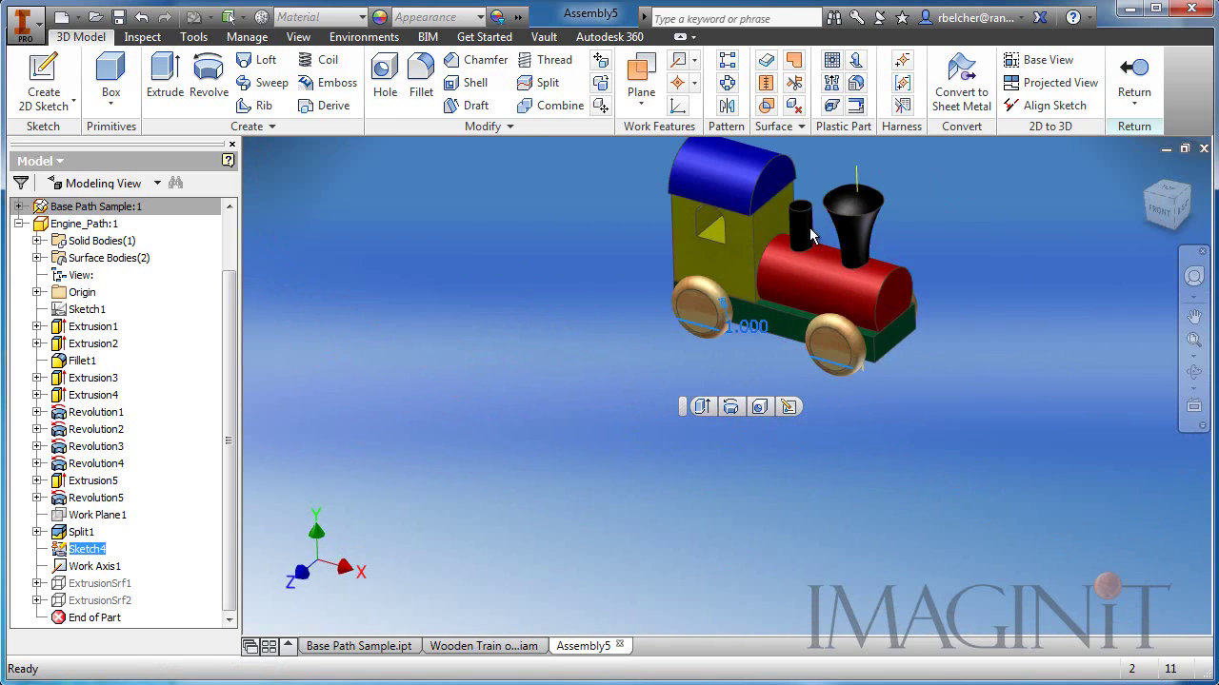
# Step: Turn on the visibility of the engine's ExtrusionSrf1 and ExtrusionSrf2 surfaces and return to the assembly
pyautogui.rightClick(109, 590)
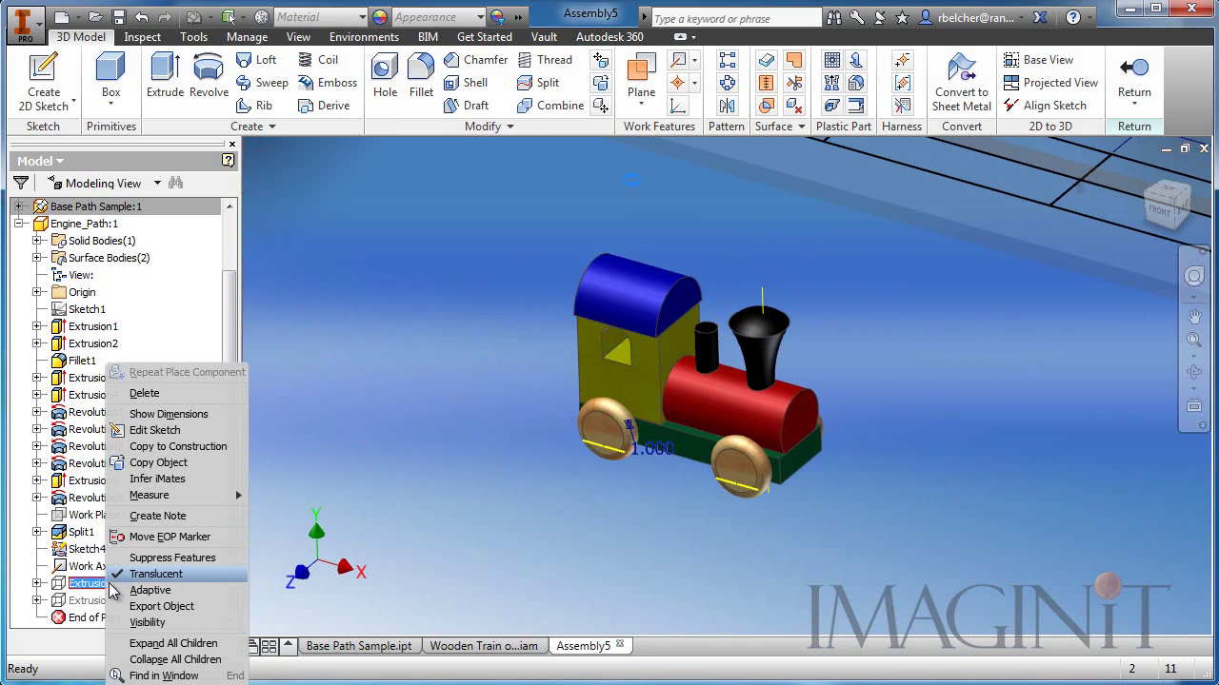
pyautogui.click(152, 624)
pyautogui.rightClick(117, 603)
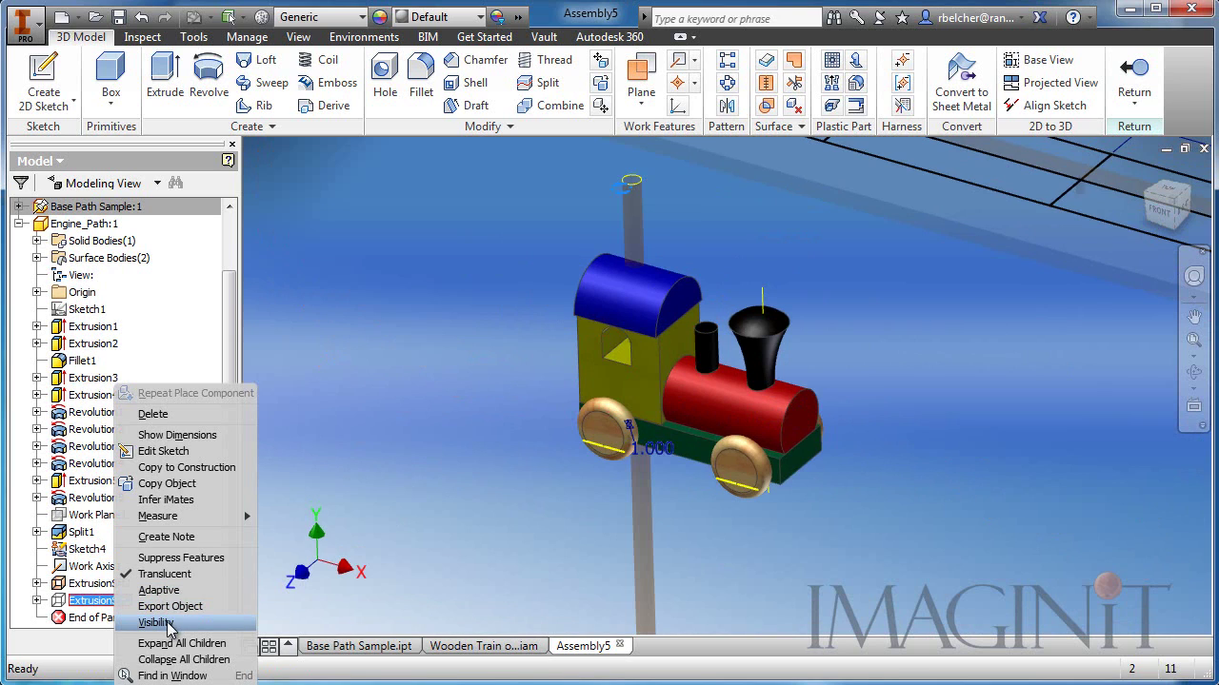
pyautogui.click(157, 624)
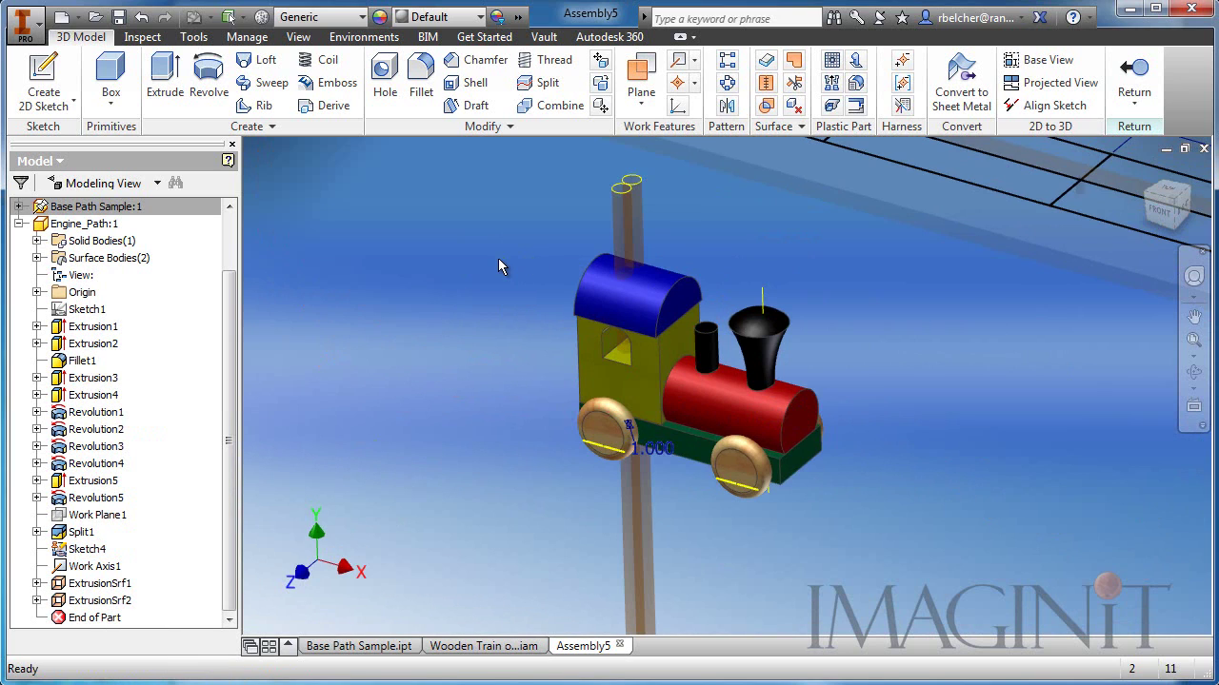
pyautogui.scroll(3, 576, 206)
pyautogui.moveTo(576, 206); pyautogui.dragTo(491, 205, button='middle')
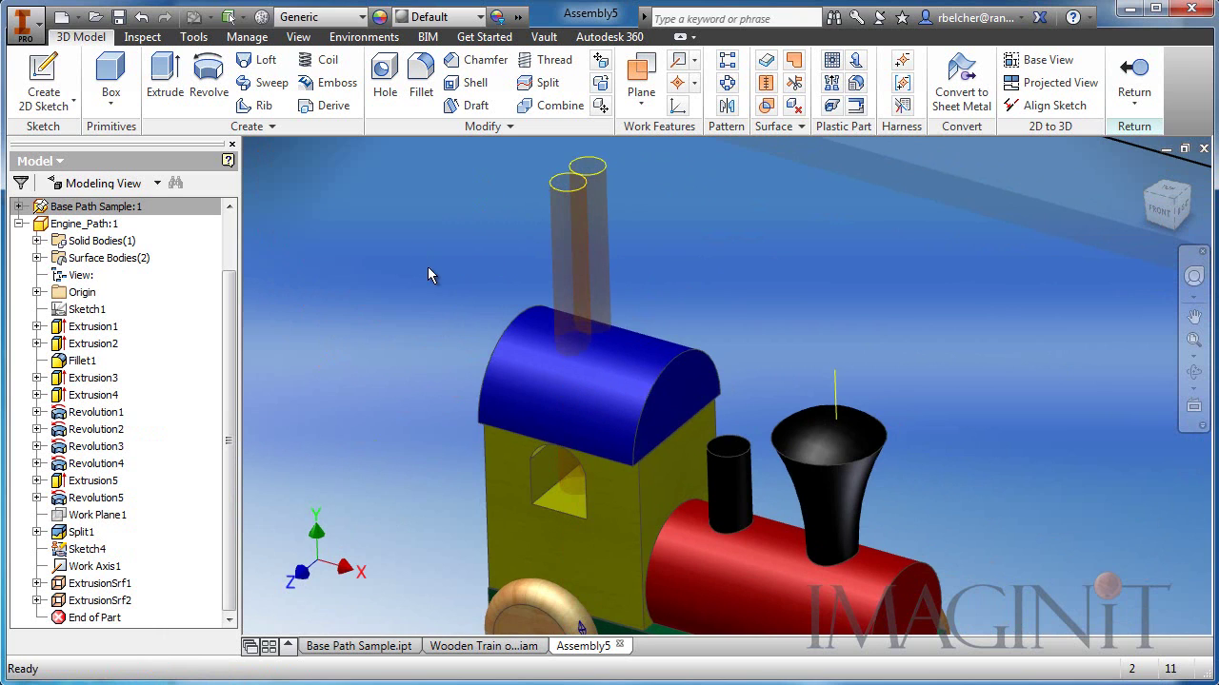
pyautogui.click(1134, 78)
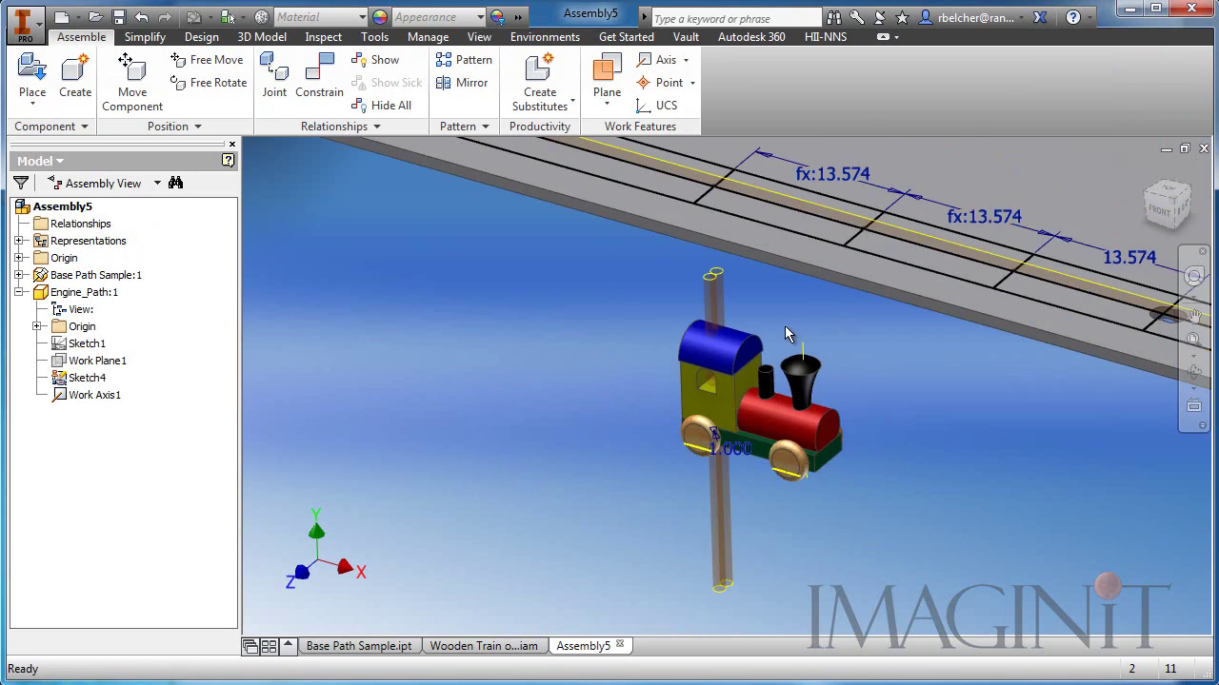
# Step: Mate the engine's underside to the base plate's top face with a 1 in offset and check the wheel contact from the front
pyautogui.scroll(-3, 743, 371)
pyautogui.moveTo(711, 409); pyautogui.dragTo(642, 493, button='middle')
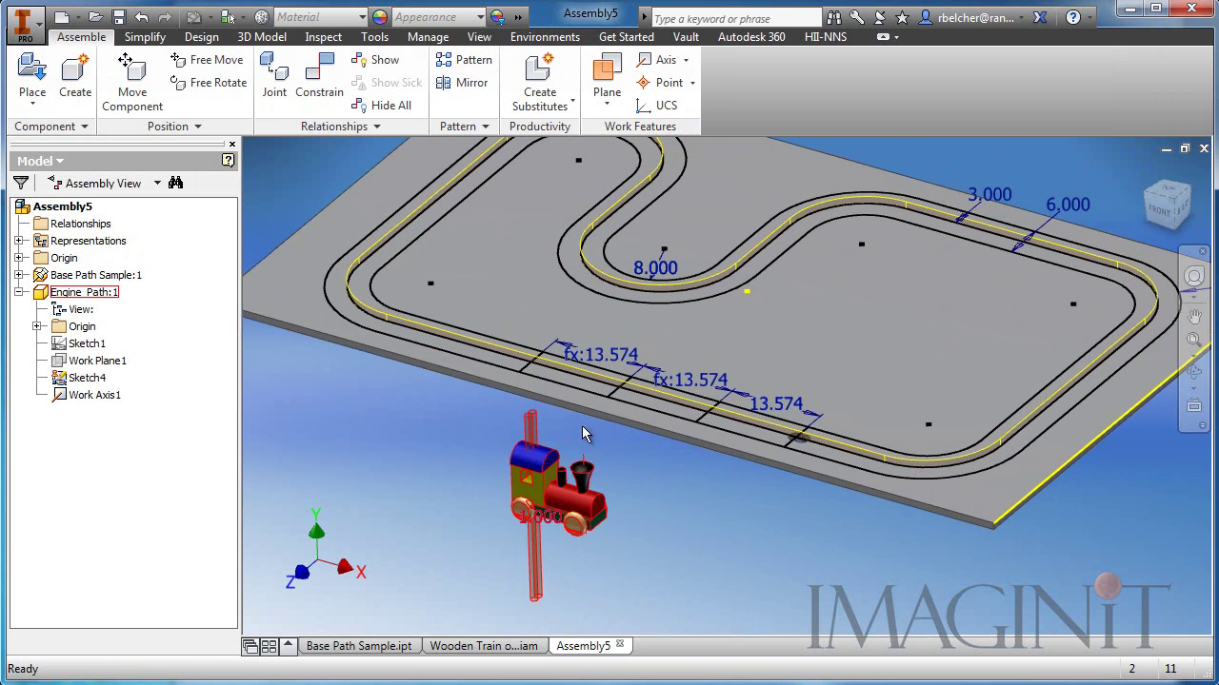
pyautogui.press('c')
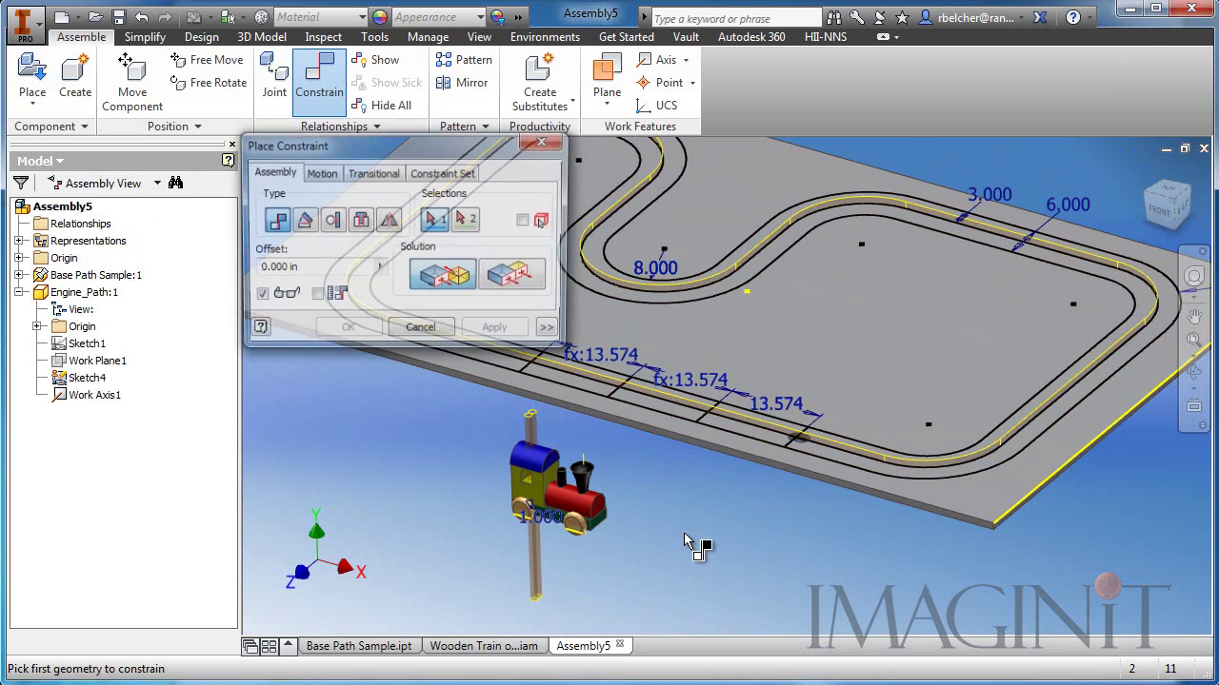
pyautogui.keyDown('shift'); pyautogui.moveTo(694, 544); pyautogui.dragTo(471, 367, button='middle'); pyautogui.keyUp('shift')
pyautogui.scroll(5, 646, 502)
pyautogui.click(517, 421)
pyautogui.scroll(-5, 643, 467)
pyautogui.click(467, 364)
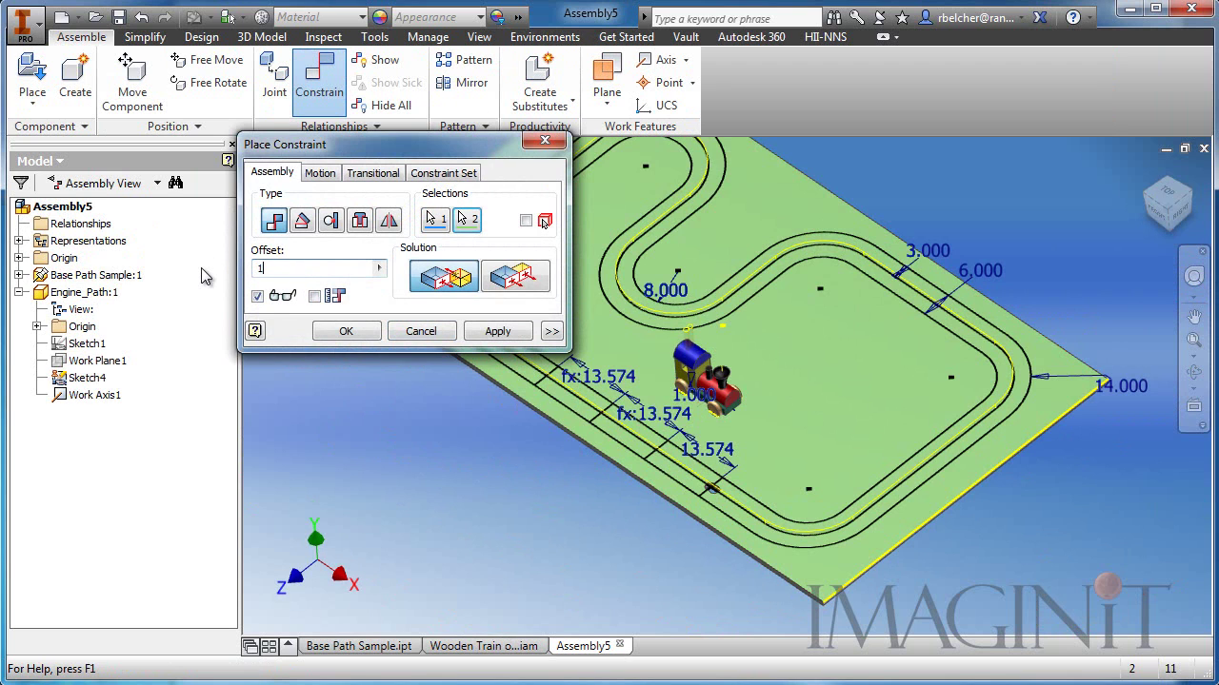
pyautogui.click(346, 330)
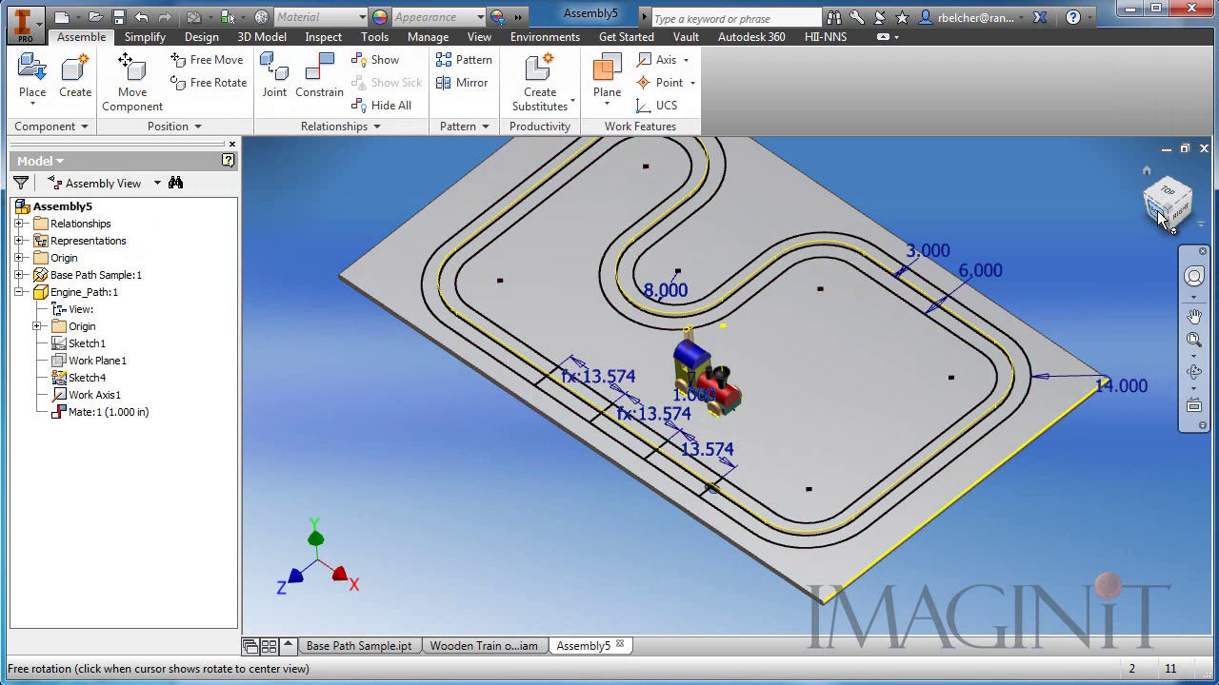
pyautogui.click(1156, 215)
pyautogui.scroll(-3, 766, 411)
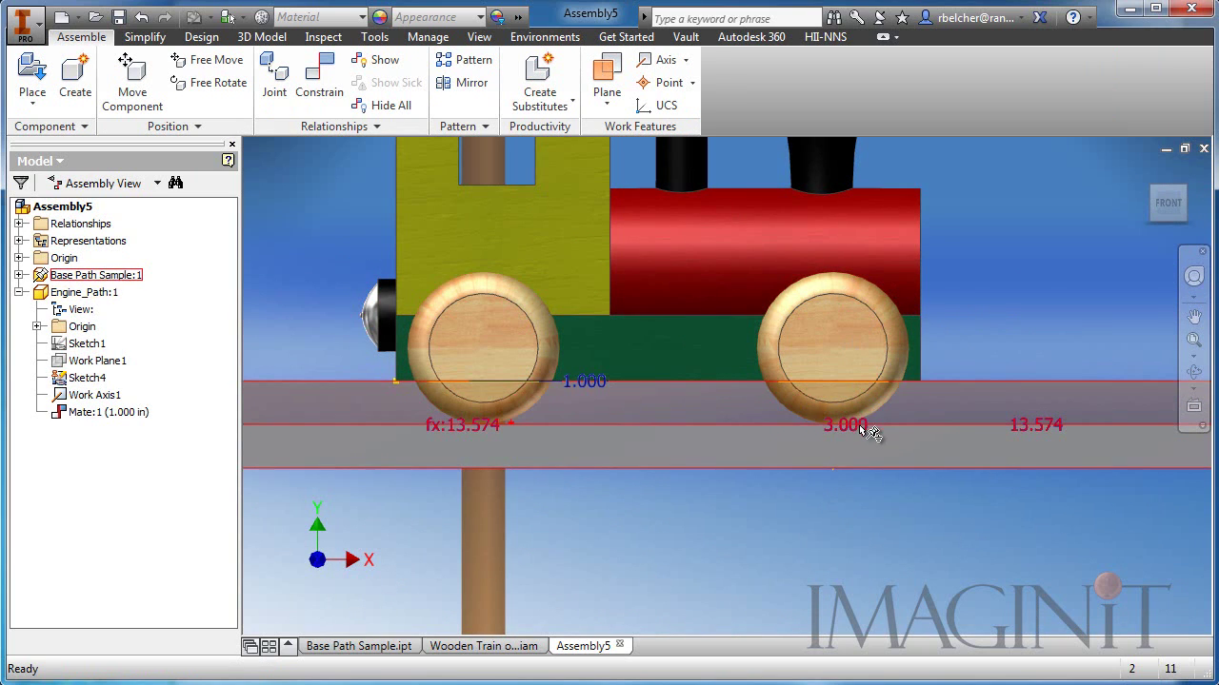
pyautogui.scroll(5, 835, 468)
pyautogui.keyDown('shift'); pyautogui.moveTo(865, 440); pyautogui.dragTo(837, 354, button='middle'); pyautogui.keyUp('shift')
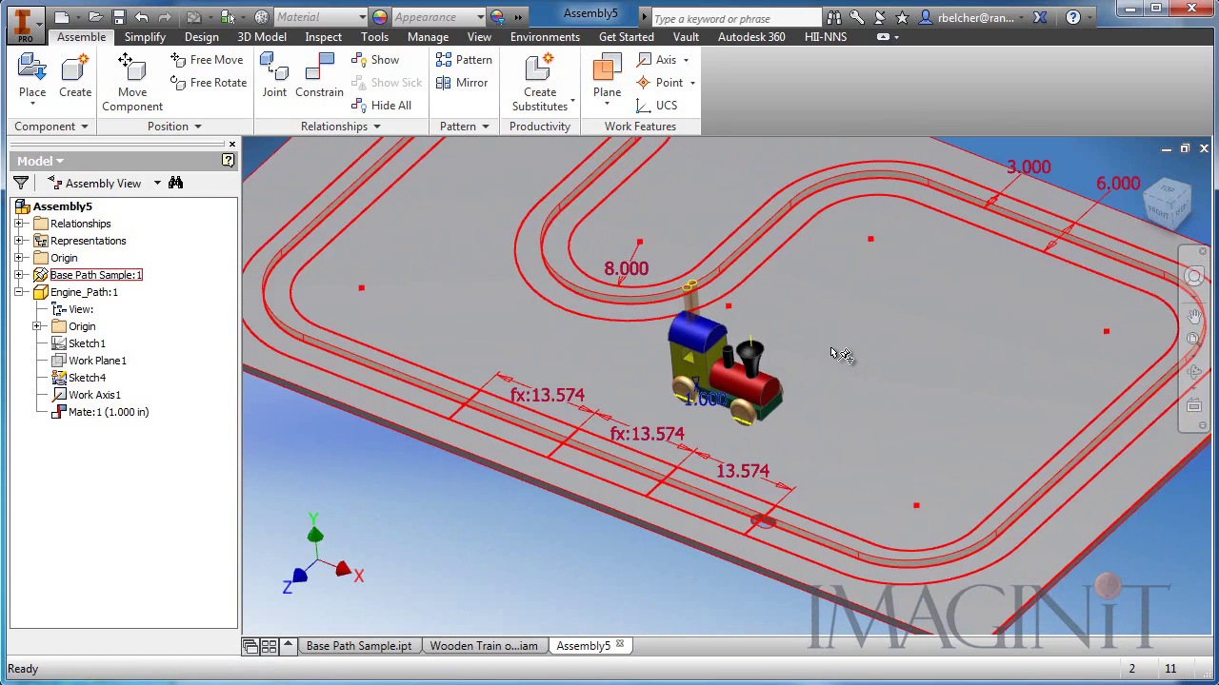
# Step: Mate the work axis through the engine's smokestack to the axis of the leading hole in the track with zero offset
pyautogui.click(319, 79)
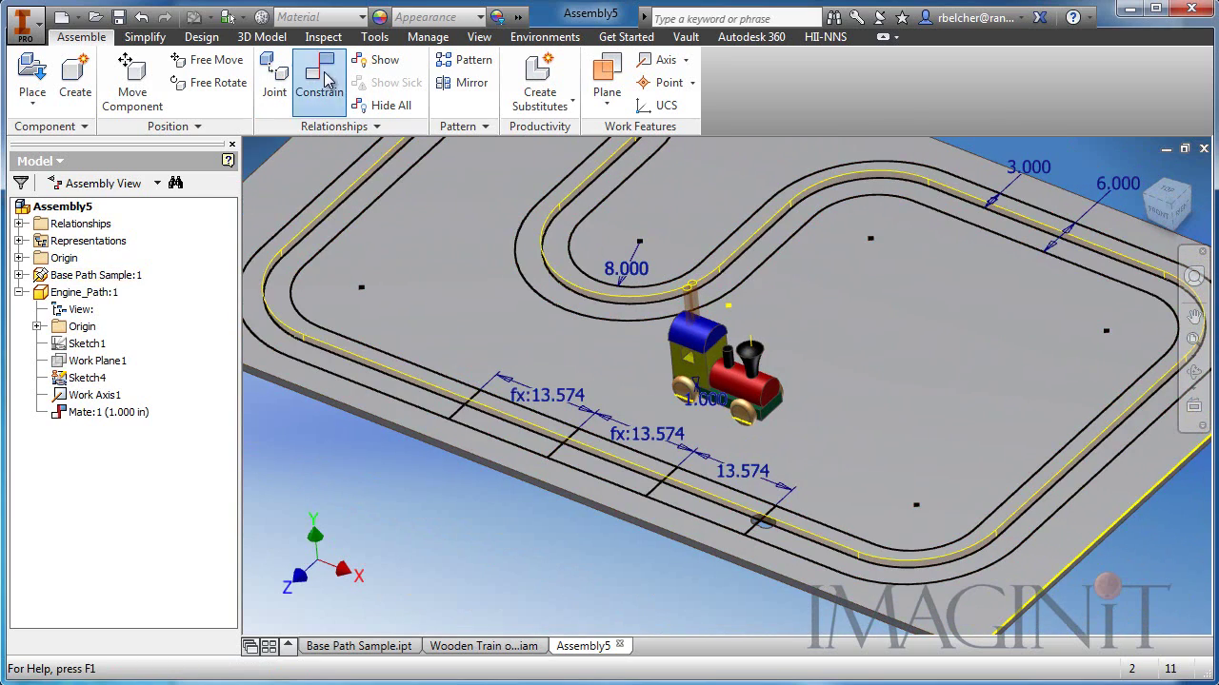
pyautogui.scroll(-5, 761, 362)
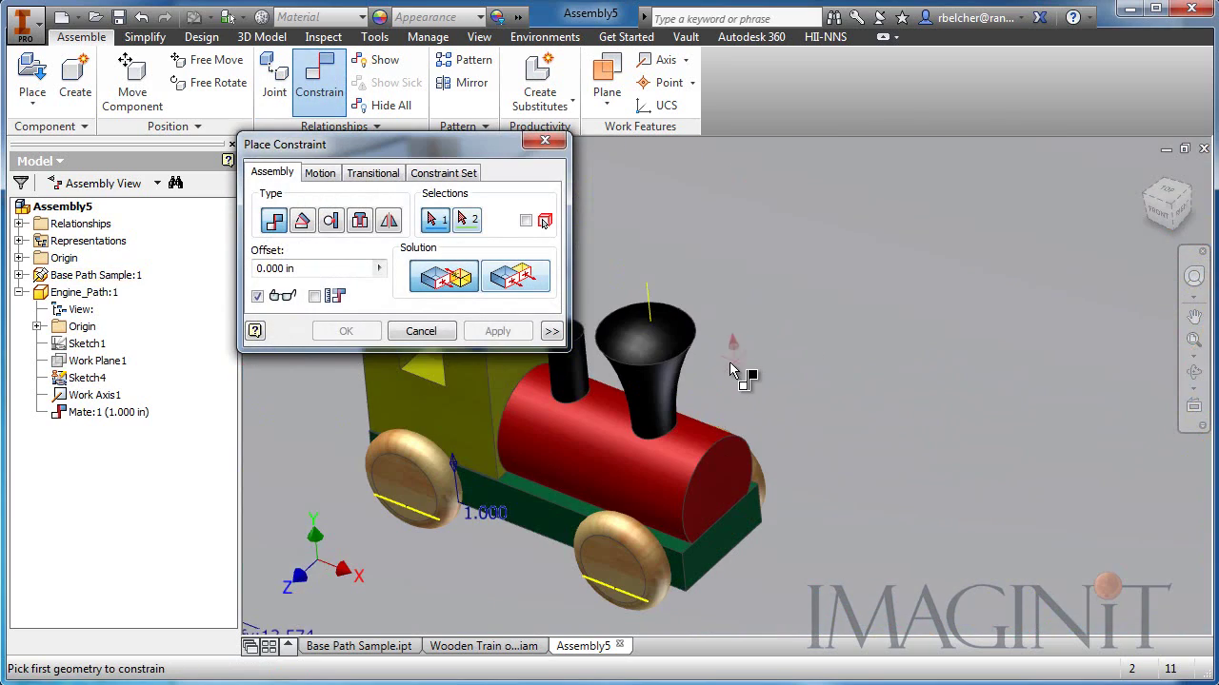
pyautogui.click(647, 301)
pyautogui.scroll(4, 824, 319)
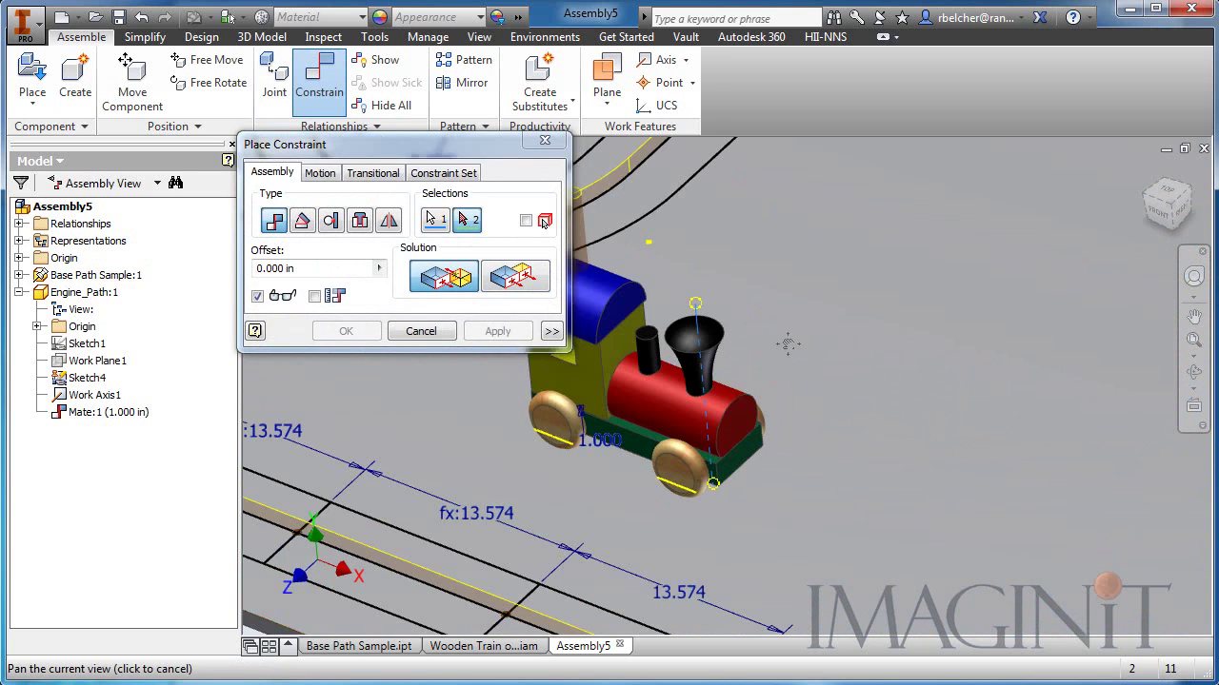
pyautogui.scroll(-4, 792, 524)
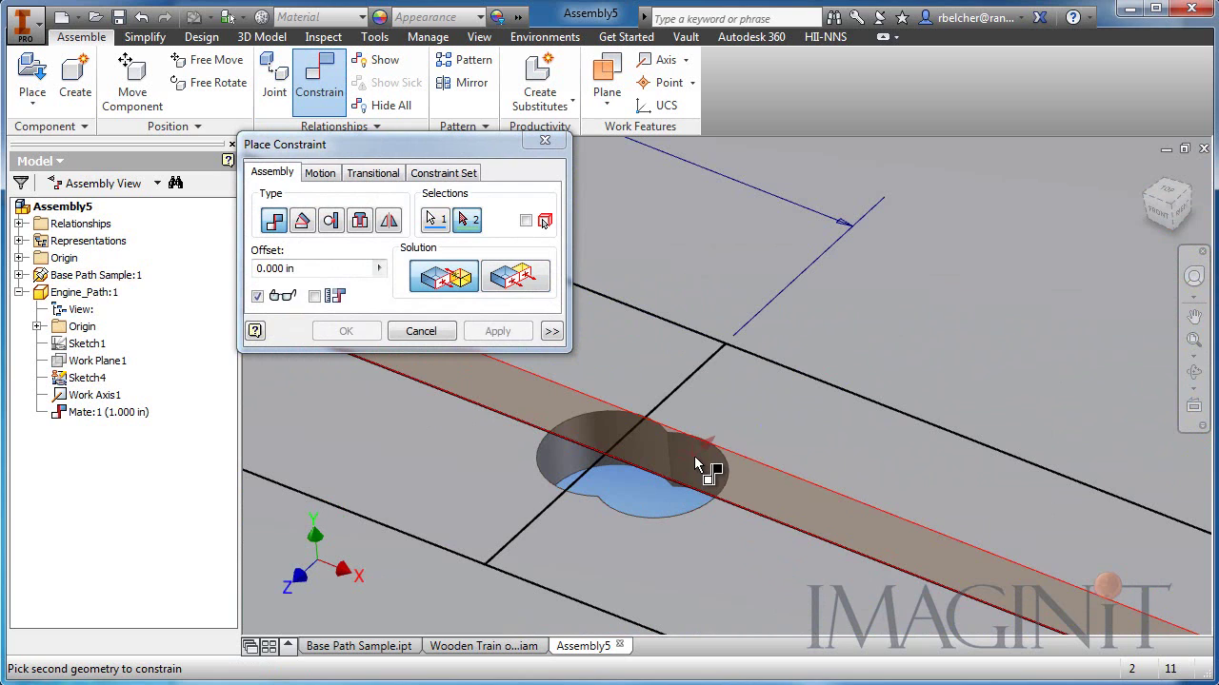
pyautogui.moveTo(695, 464)
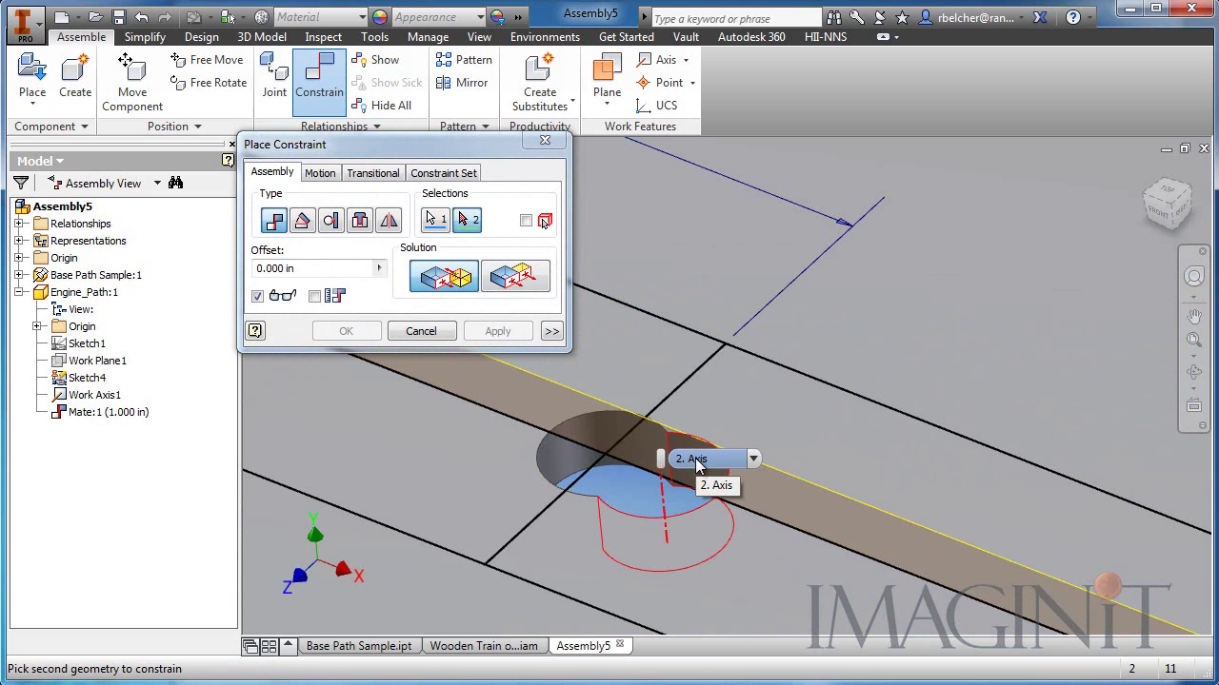
pyautogui.click(696, 462)
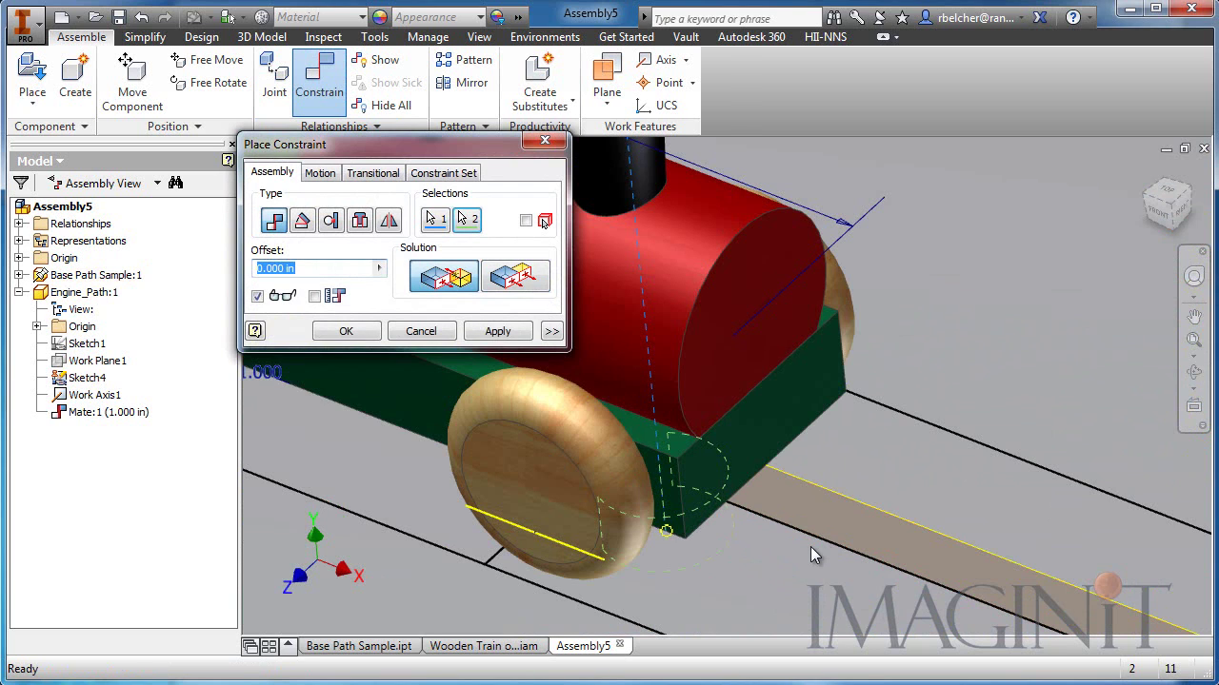
pyautogui.scroll(-3, 810, 546)
pyautogui.click(345, 330)
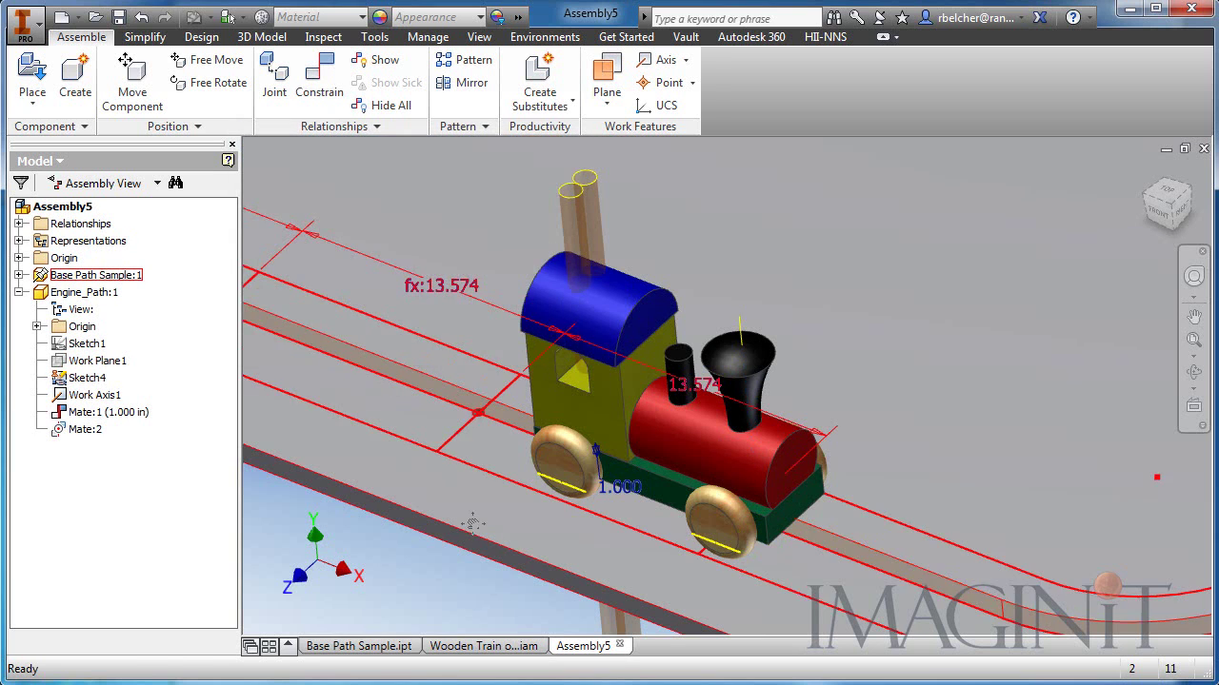
# Step: Add a transitional constraint between one of the engine's cylindrical surfaces and the track path surface on the base
pyautogui.scroll(-4, 476, 505)
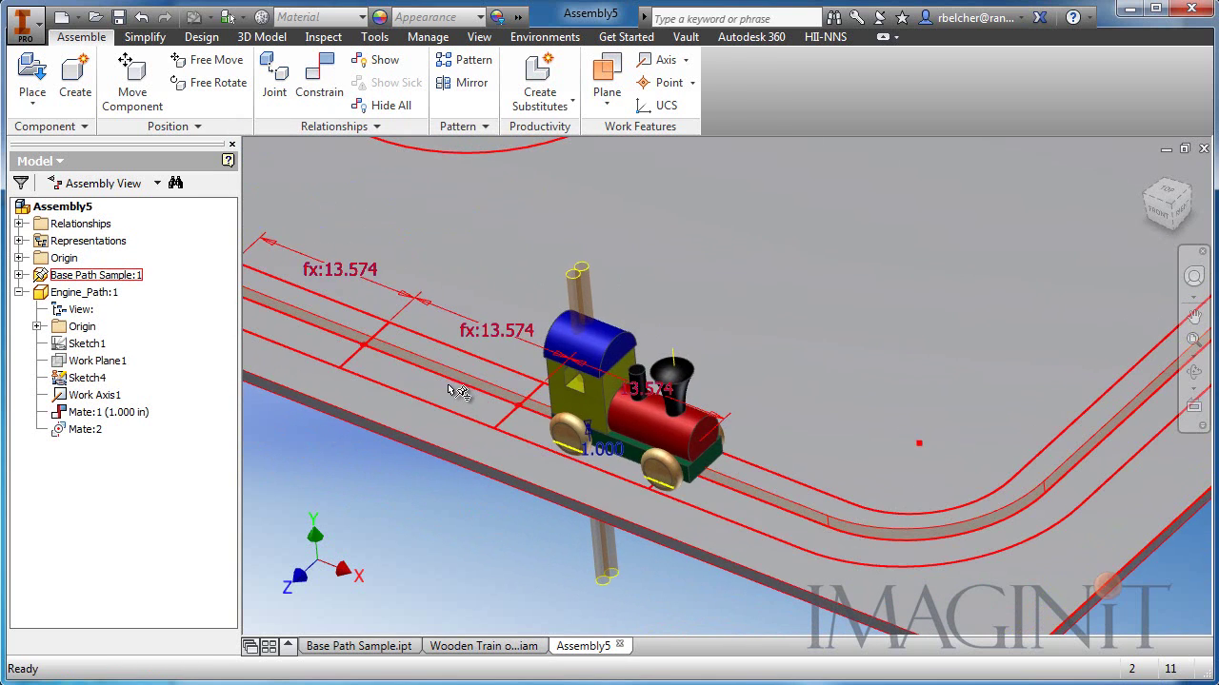
pyautogui.click(323, 107)
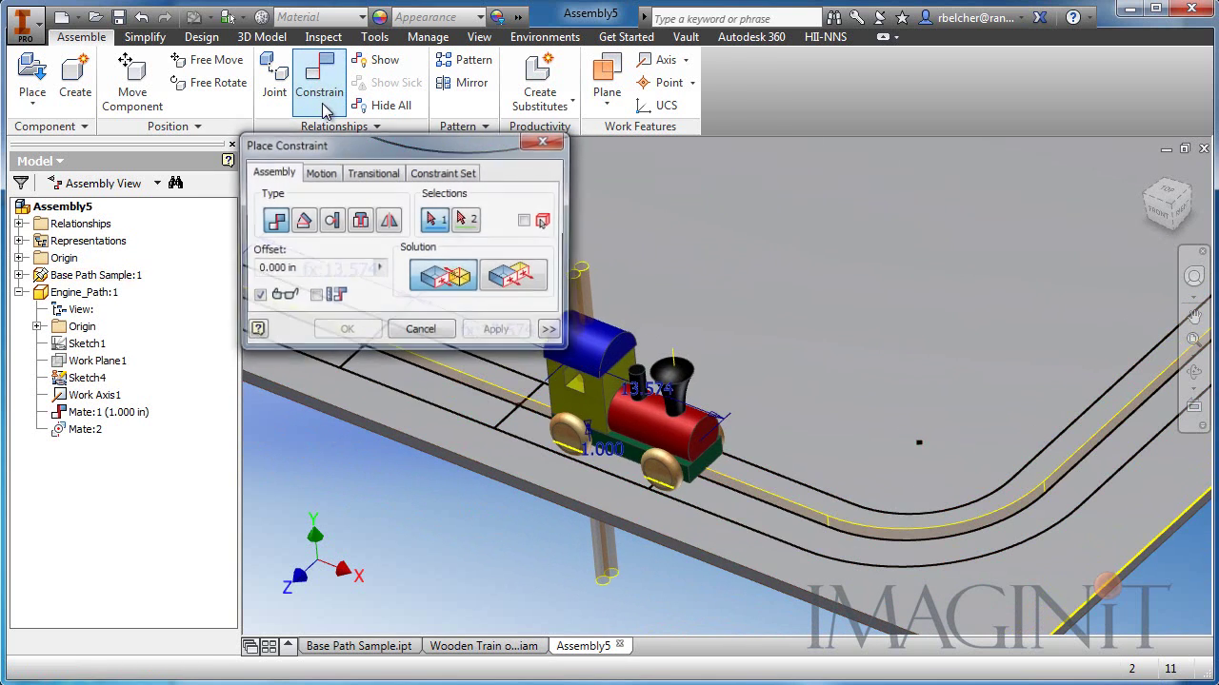
pyautogui.click(371, 175)
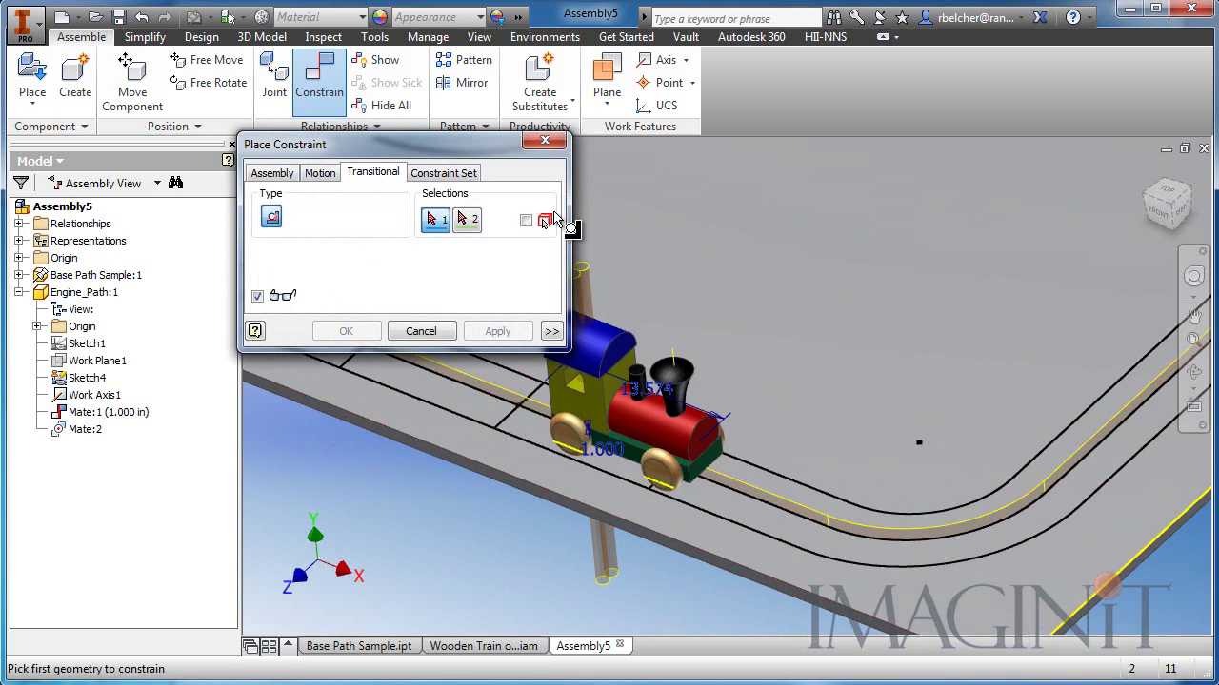
pyautogui.moveTo(734, 242); pyautogui.dragTo(842, 249, button='middle')
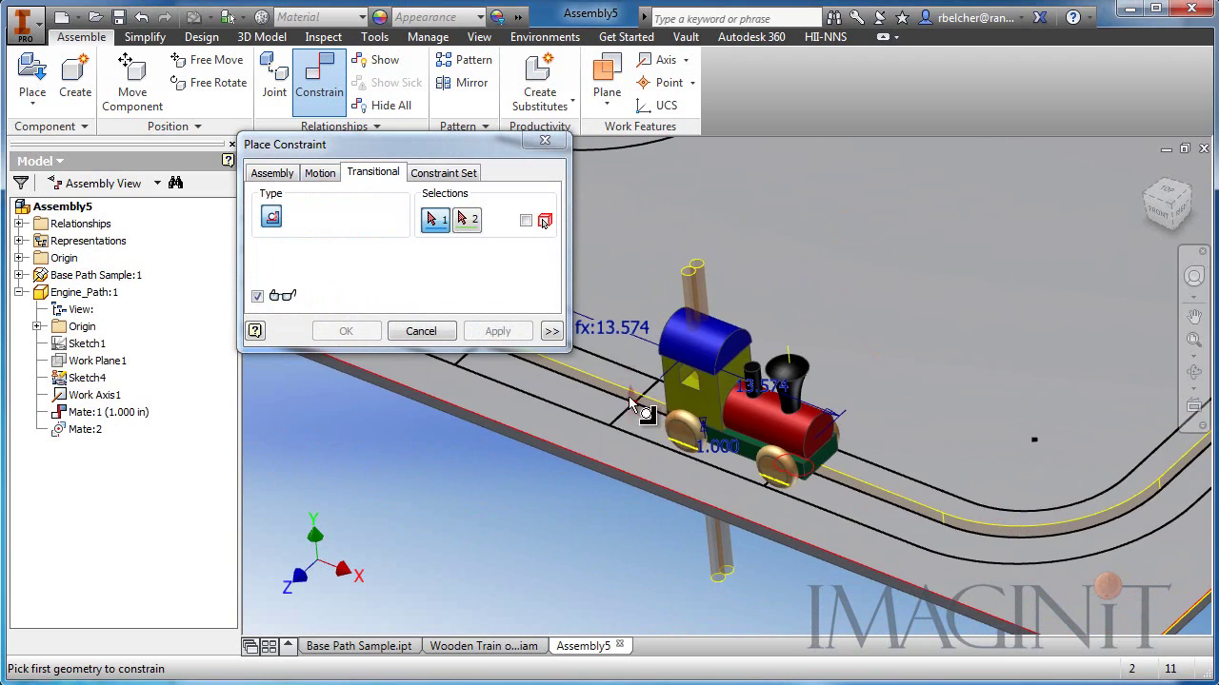
pyautogui.scroll(-3, 672, 269)
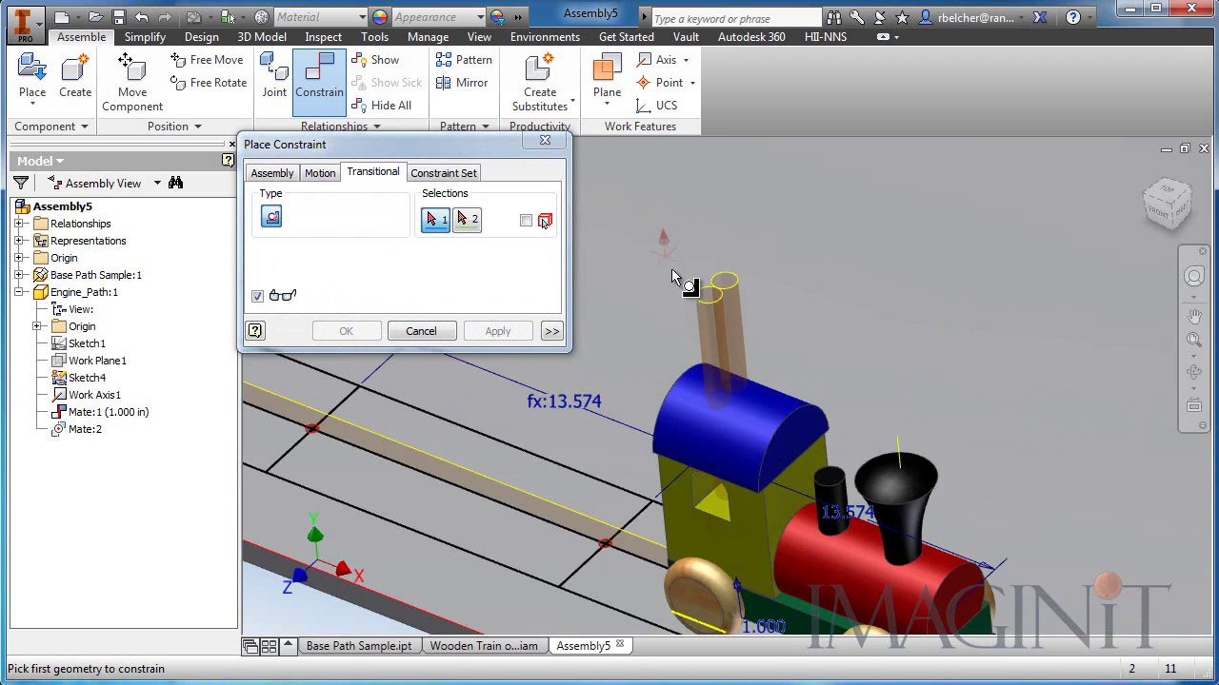
pyautogui.click(709, 325)
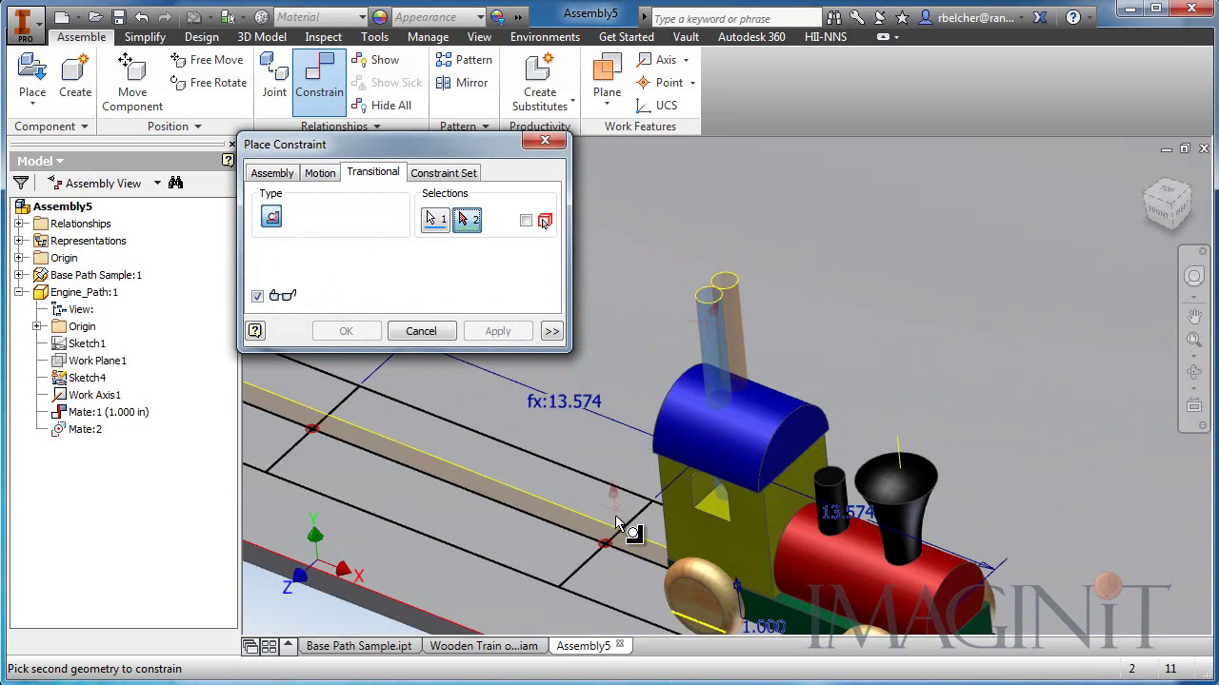
pyautogui.click(547, 512)
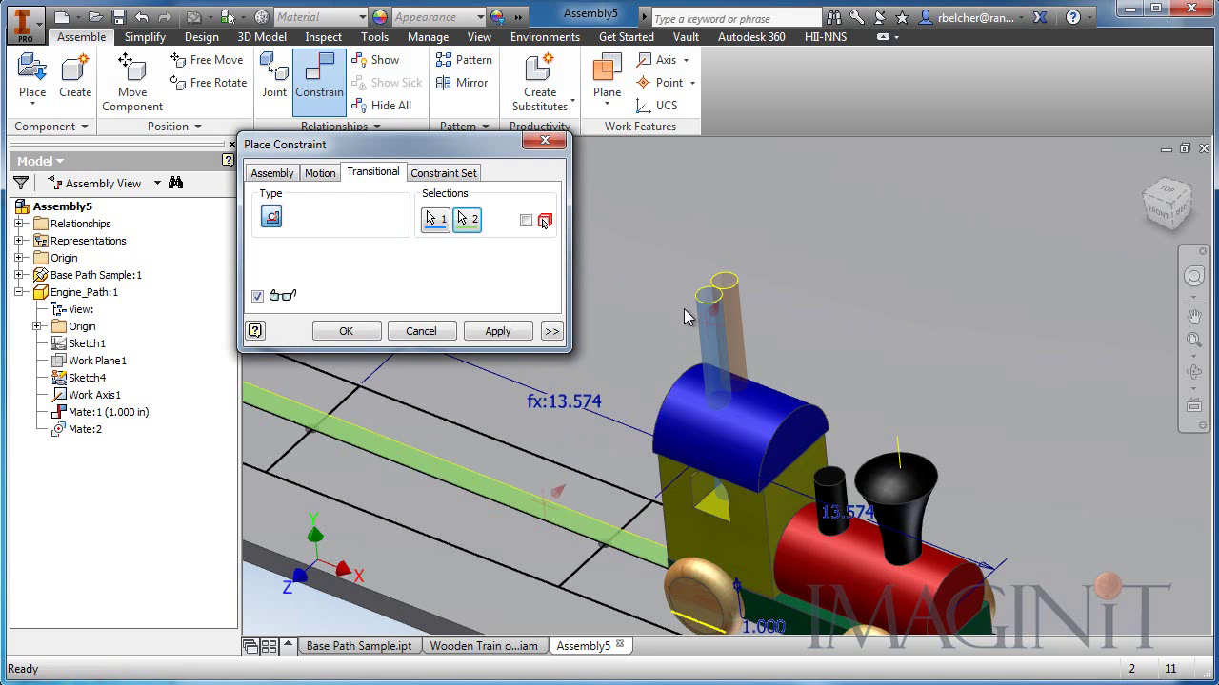
pyautogui.click(346, 330)
pyautogui.scroll(-5, 505, 323)
pyautogui.scroll(-3, 619, 376)
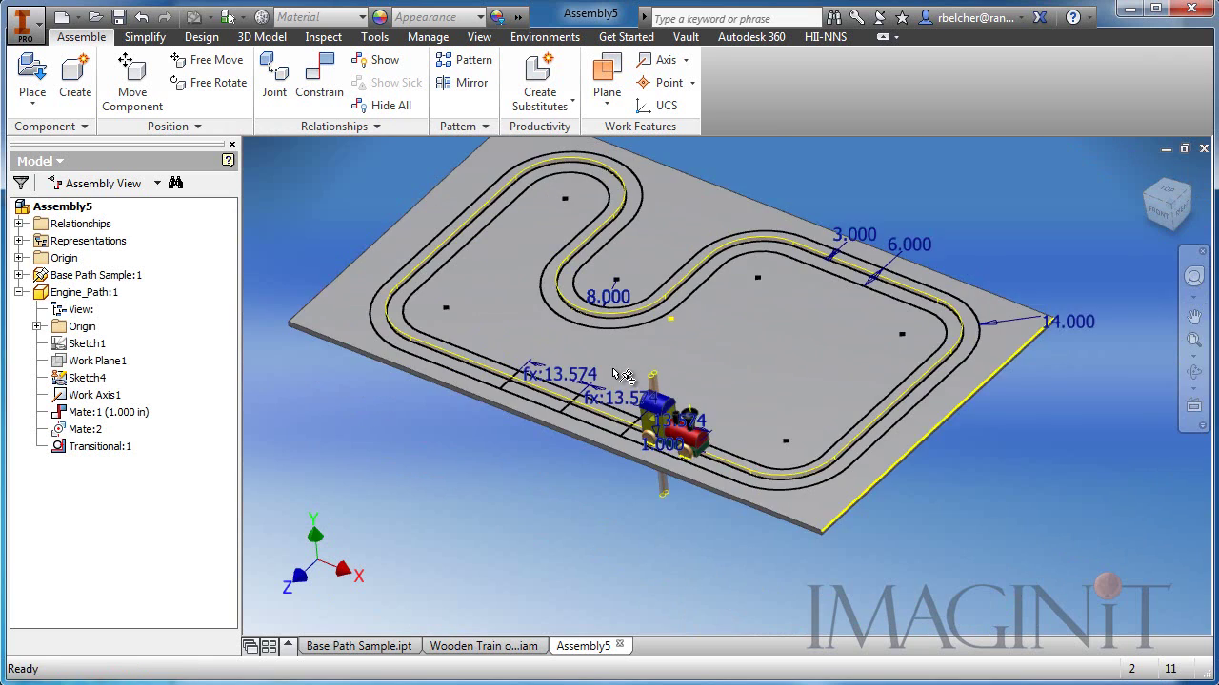
pyautogui.moveTo(612, 374); pyautogui.dragTo(628, 409, button='middle')
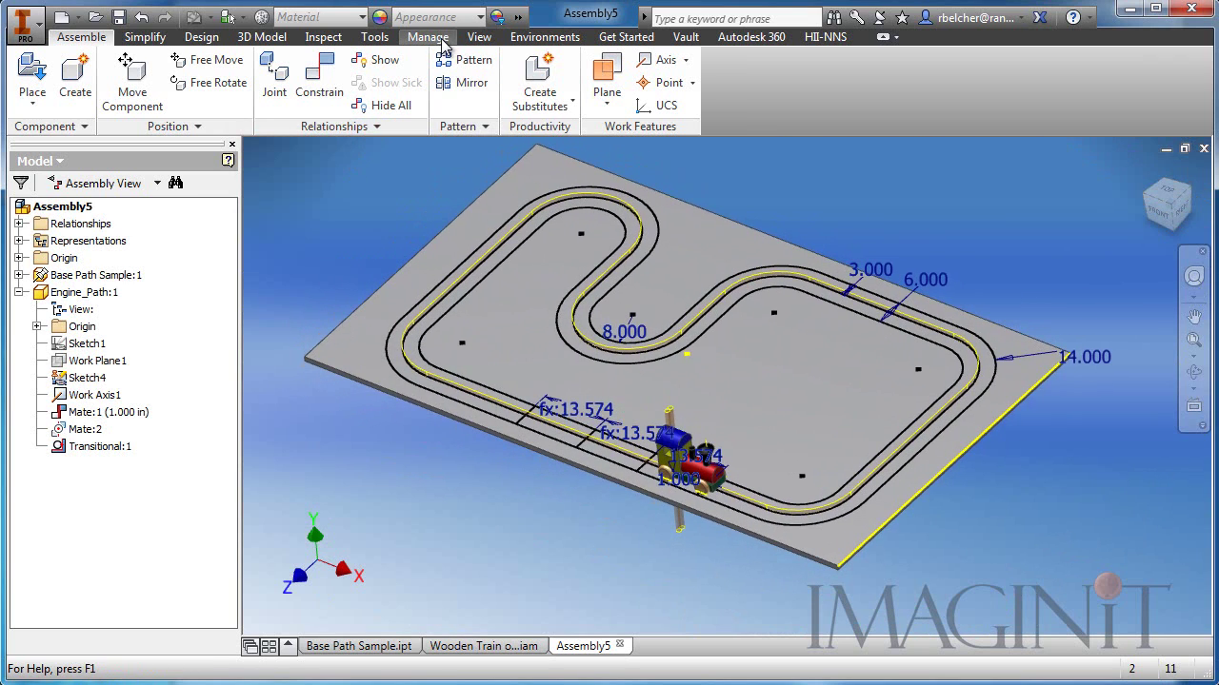
# Step: Enter the Inventor Studio environment and mark the Drive_Me parameter of Base Path Sample.ipt as an animation favorite
pyautogui.click(547, 37)
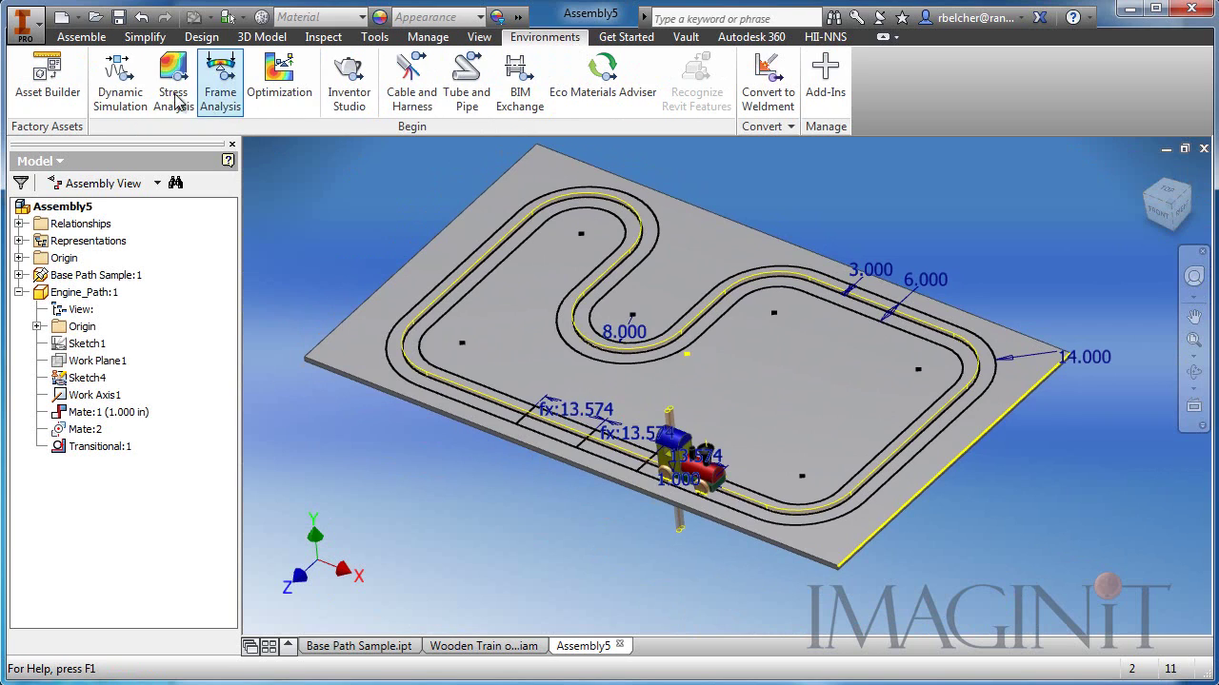
pyautogui.click(347, 78)
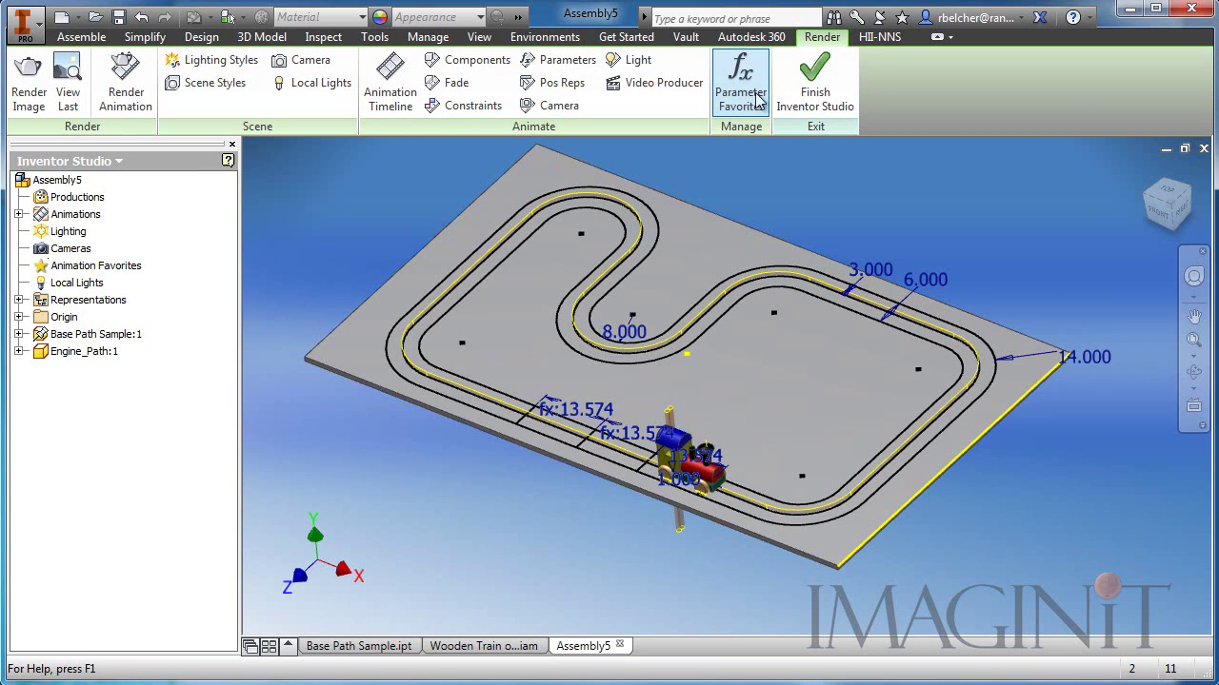
pyautogui.click(741, 86)
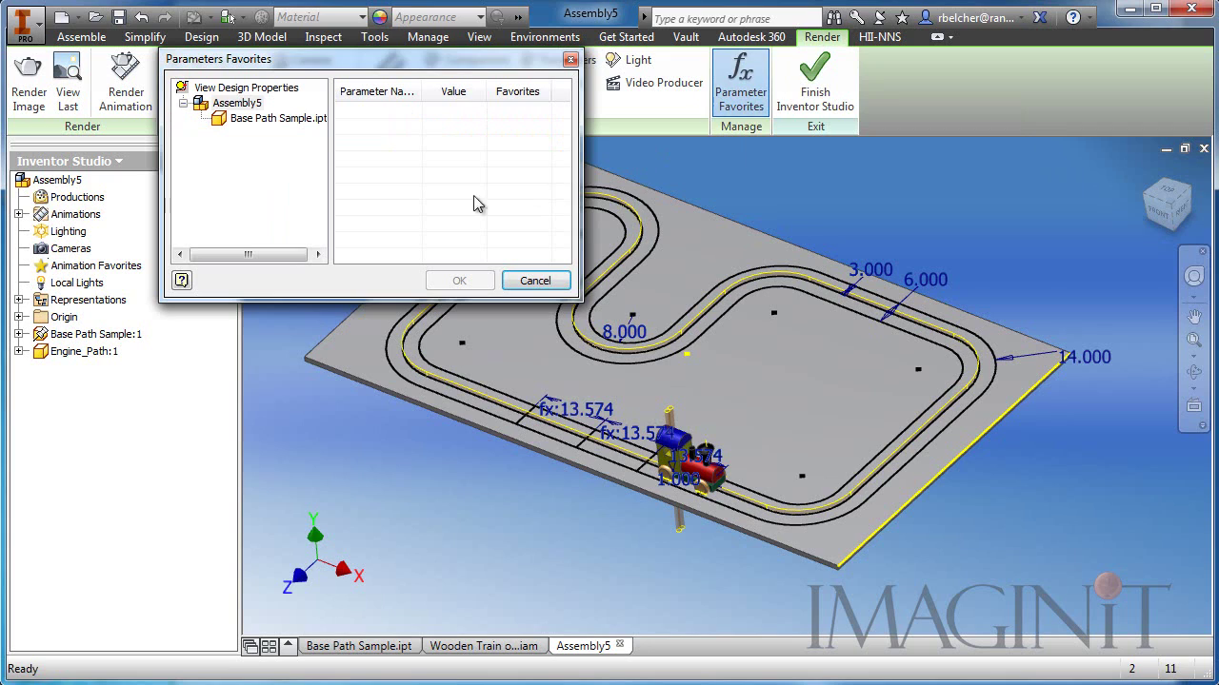
pyautogui.click(253, 119)
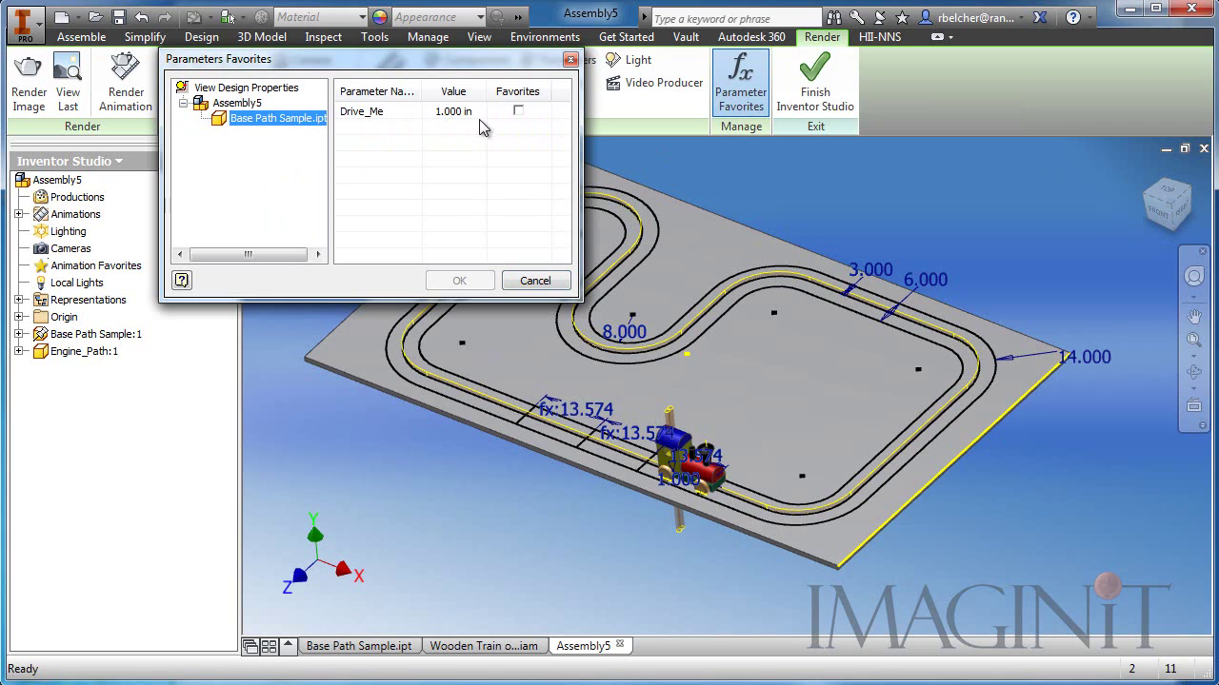
pyautogui.click(518, 110)
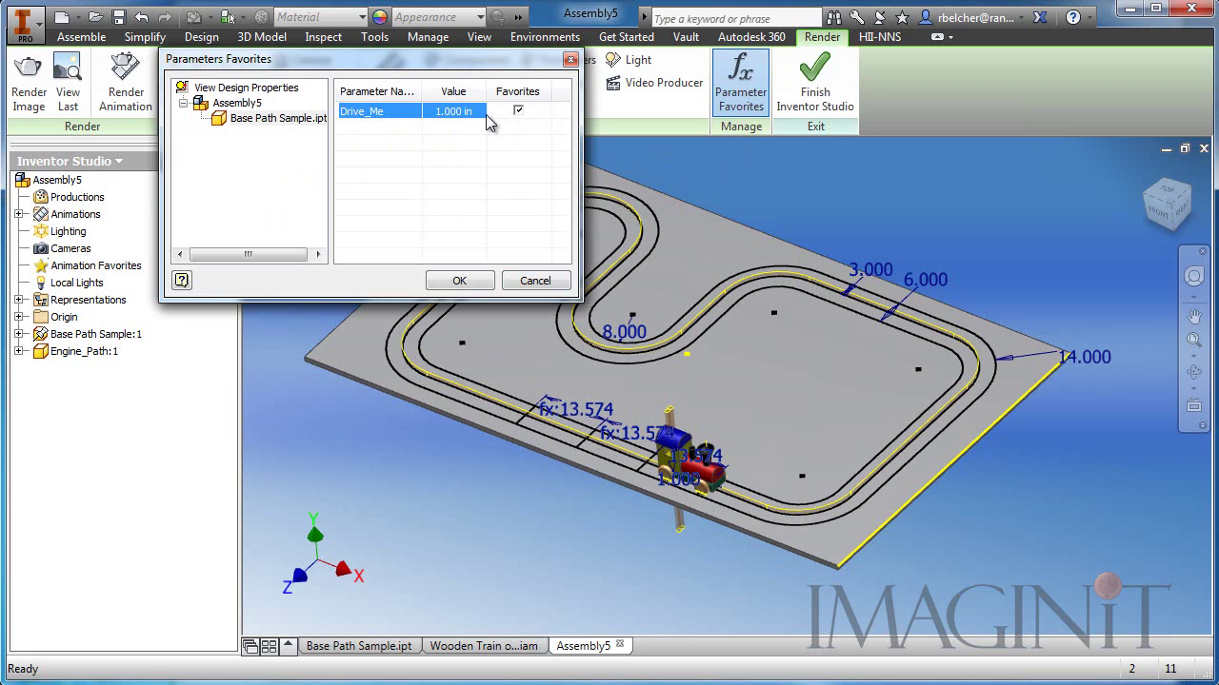
pyautogui.click(460, 281)
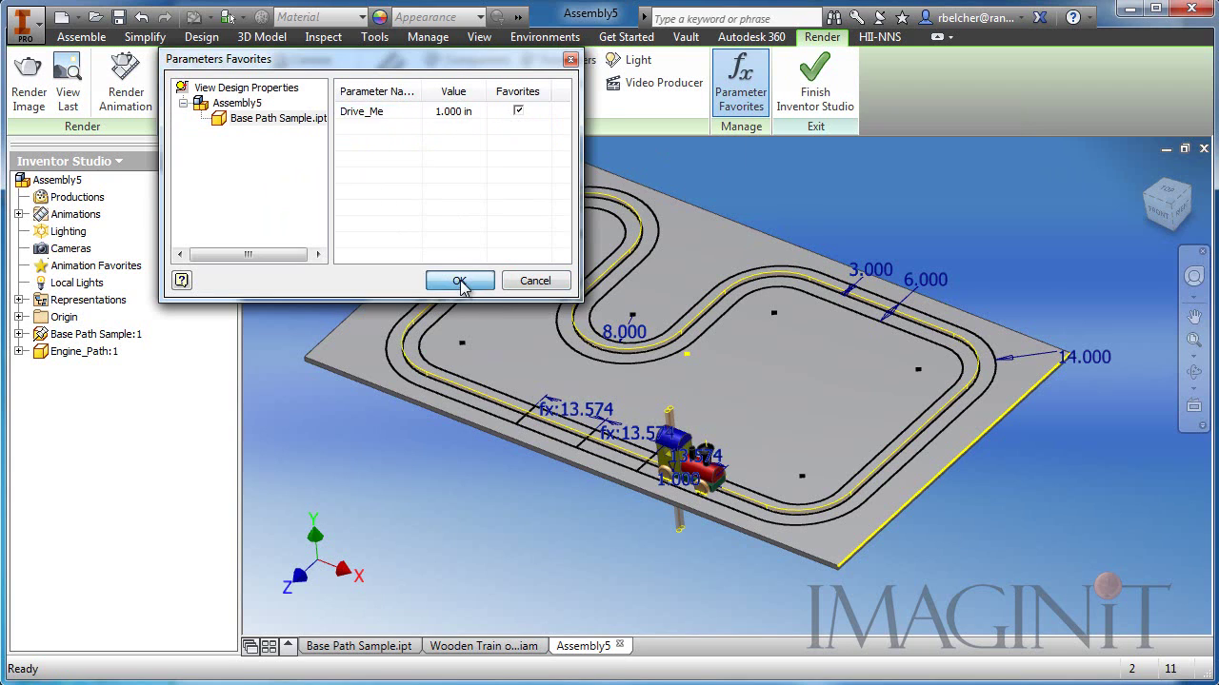
# Step: Activate an animation and animate the Drive_Me parameter from 1.000 in to 500 with a specified duration of 30 s
pyautogui.click(563, 63)
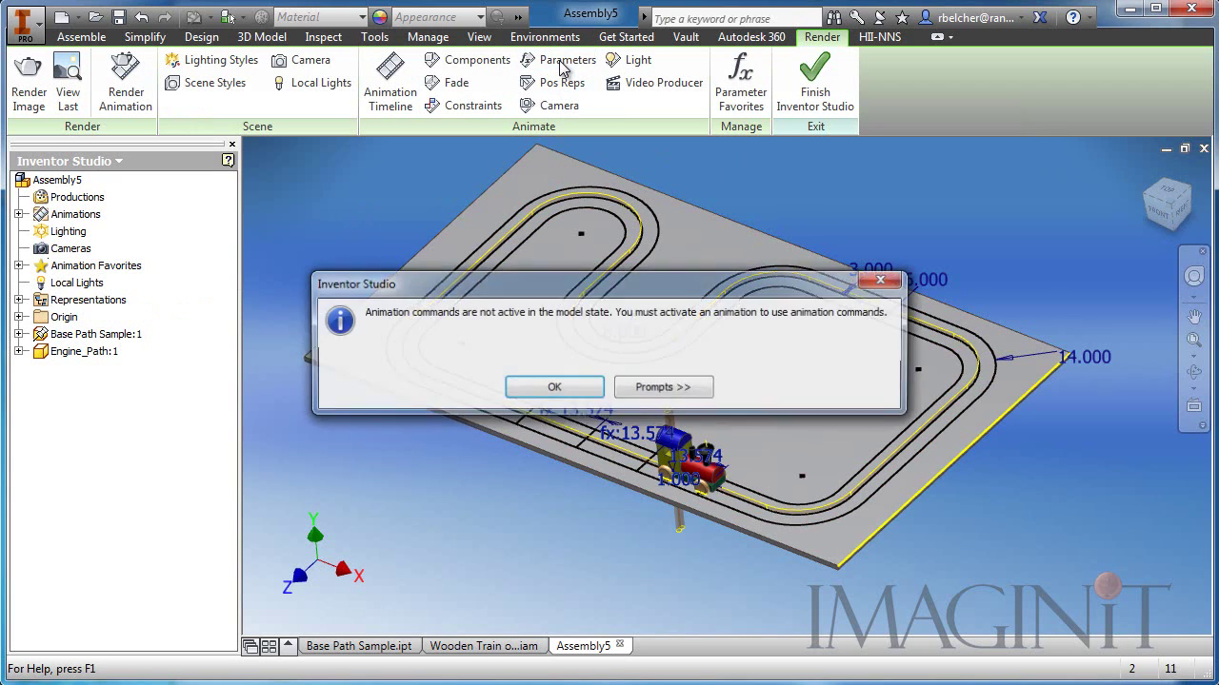
pyautogui.click(544, 384)
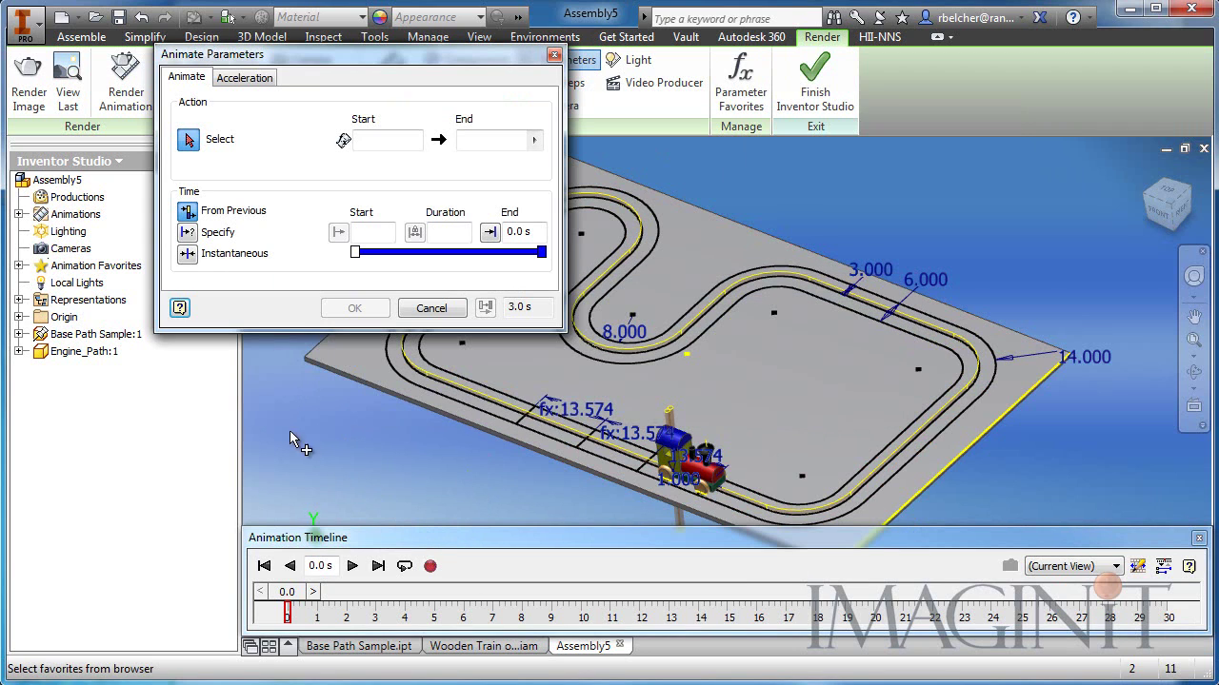
pyautogui.click(18, 266)
pyautogui.click(91, 283)
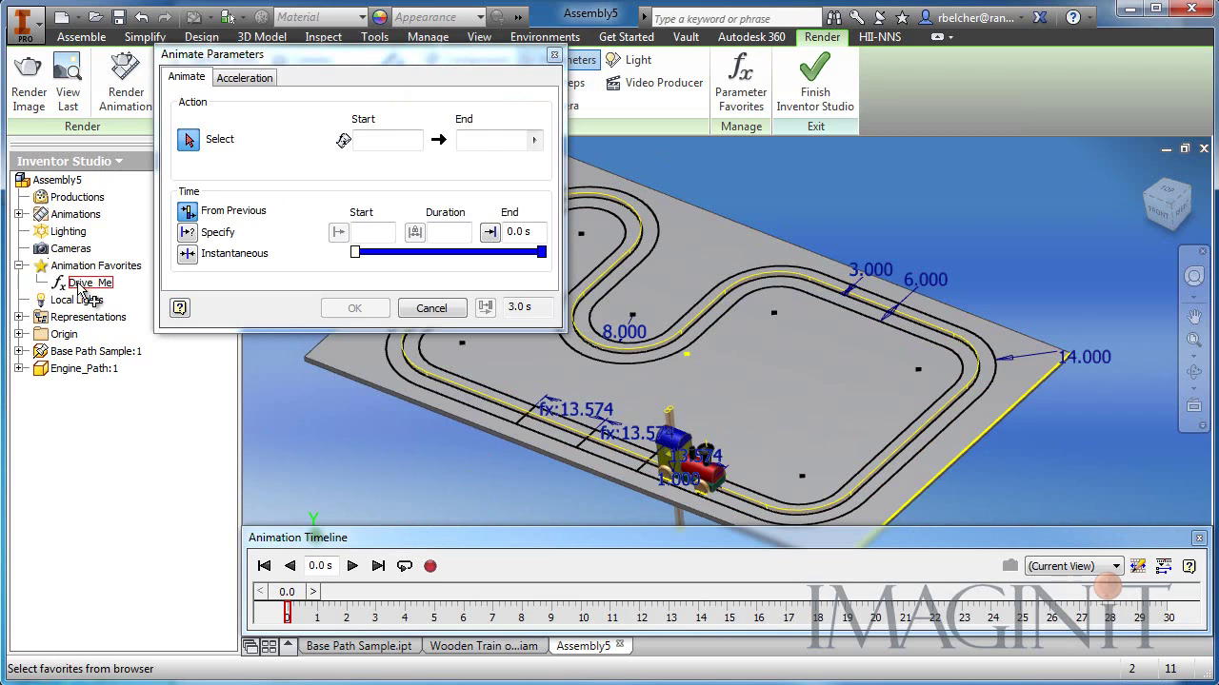
pyautogui.click(503, 140)
pyautogui.write('5')
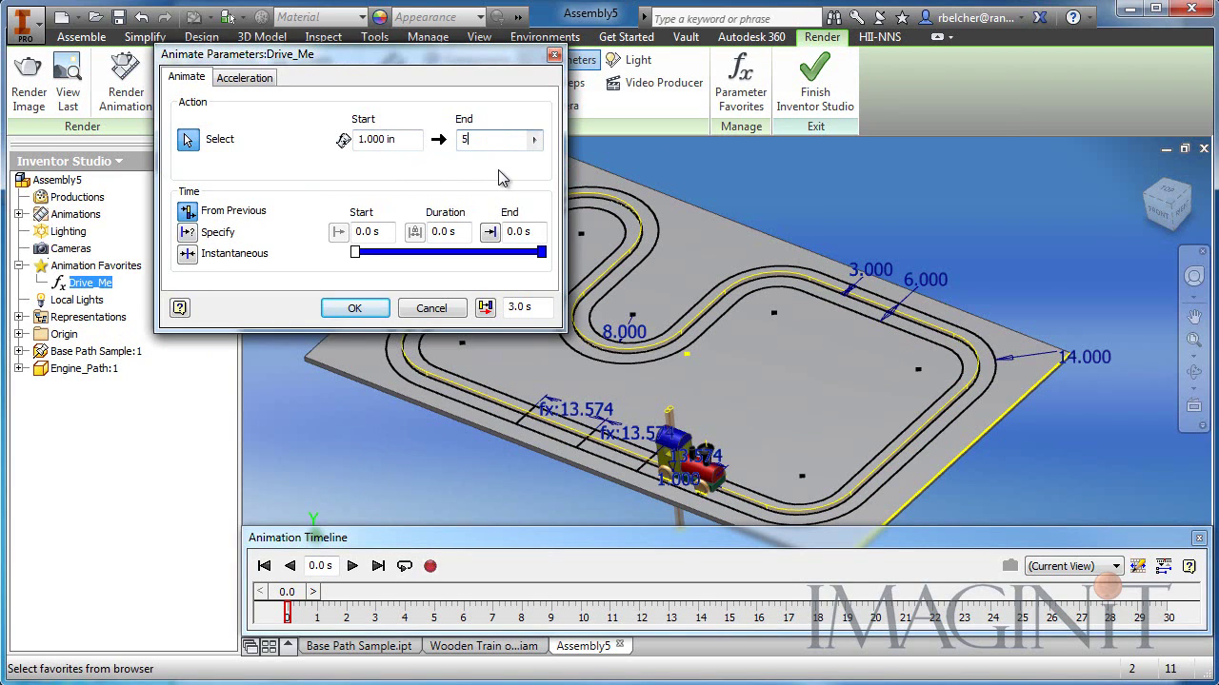
pyautogui.write('00')
pyautogui.click(187, 232)
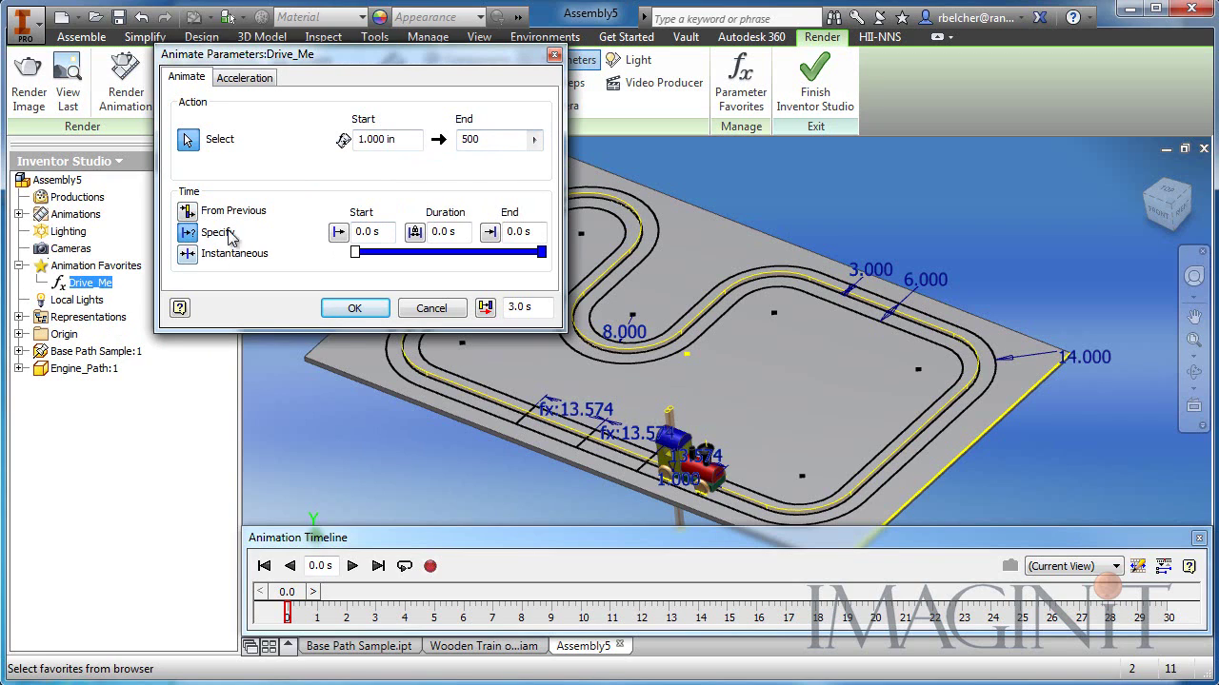
pyautogui.click(416, 241)
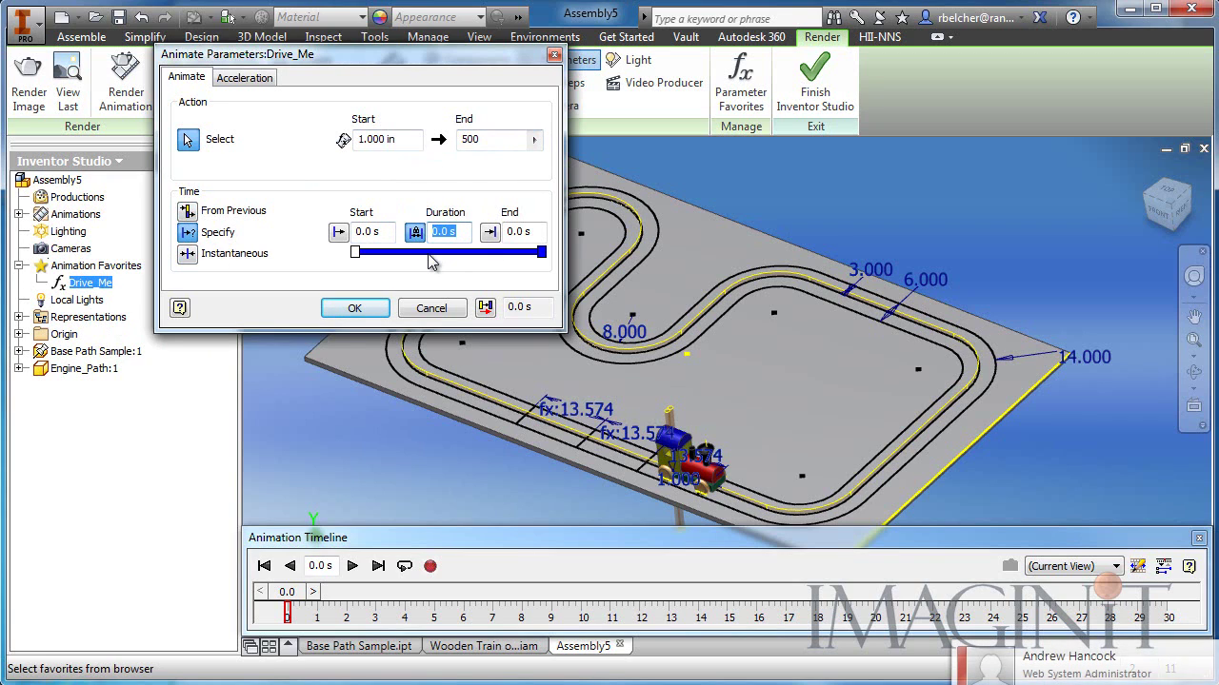
pyautogui.write('30')
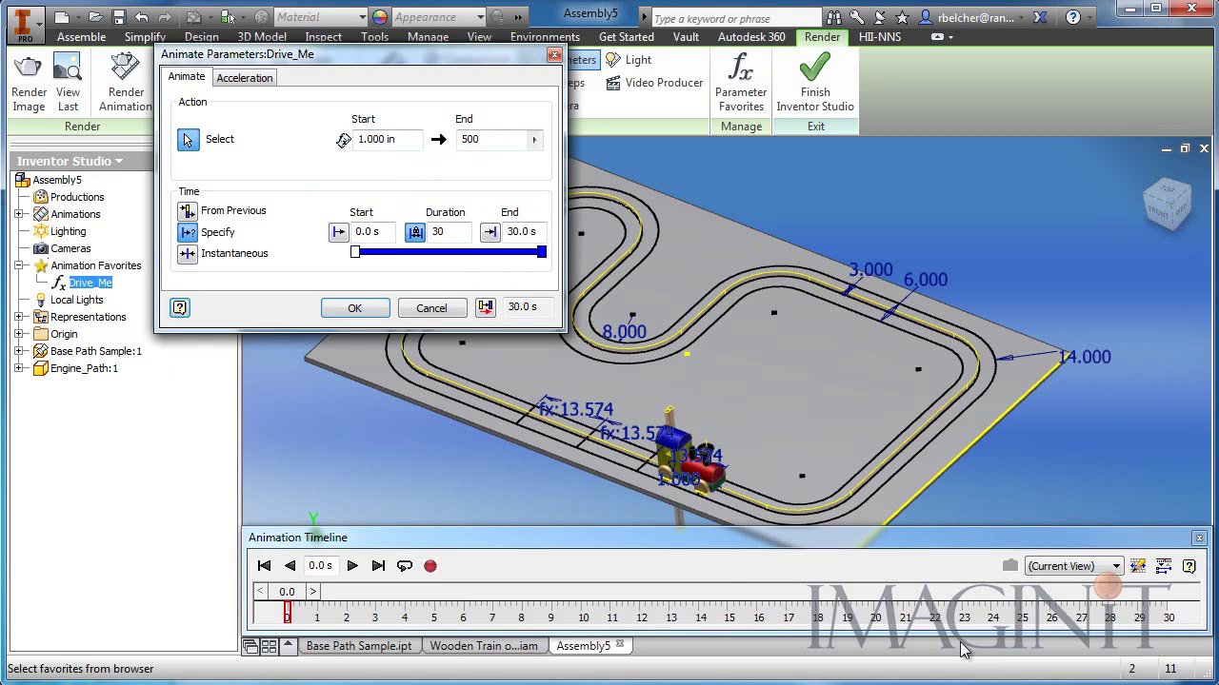
pyautogui.click(353, 307)
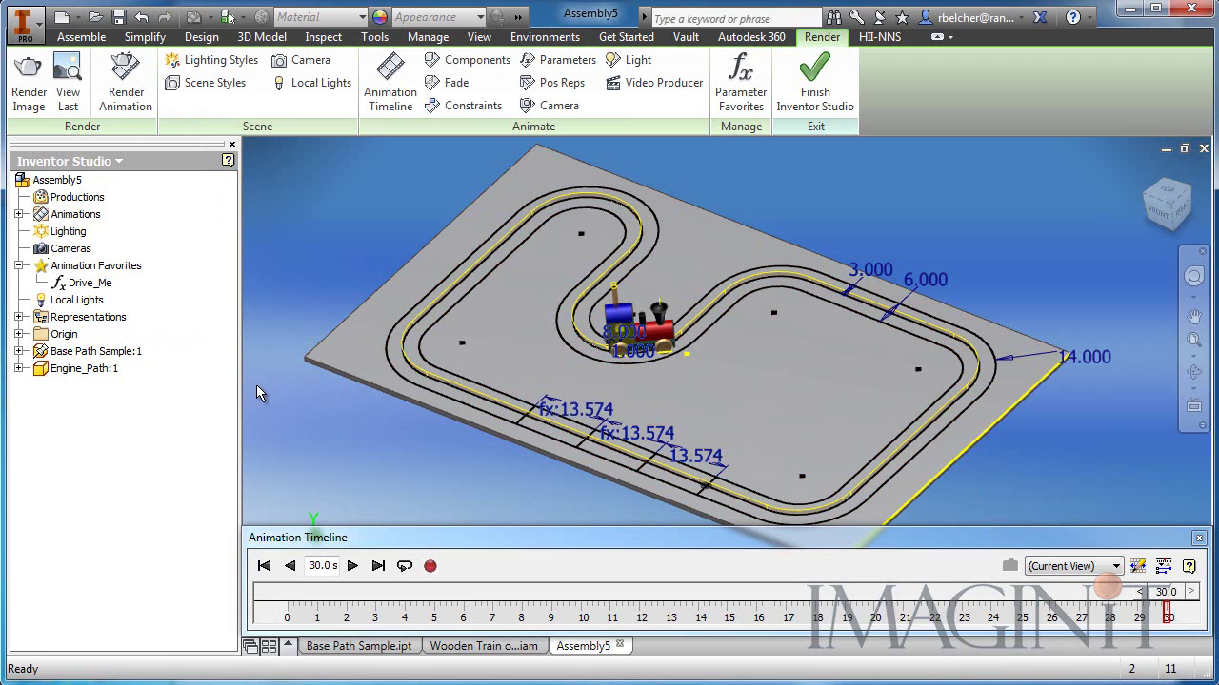
# Step: Rewind the animation to 0.0 s, examine the engine and the holes behind it along the track, and exit Inventor Studio
pyautogui.click(264, 567)
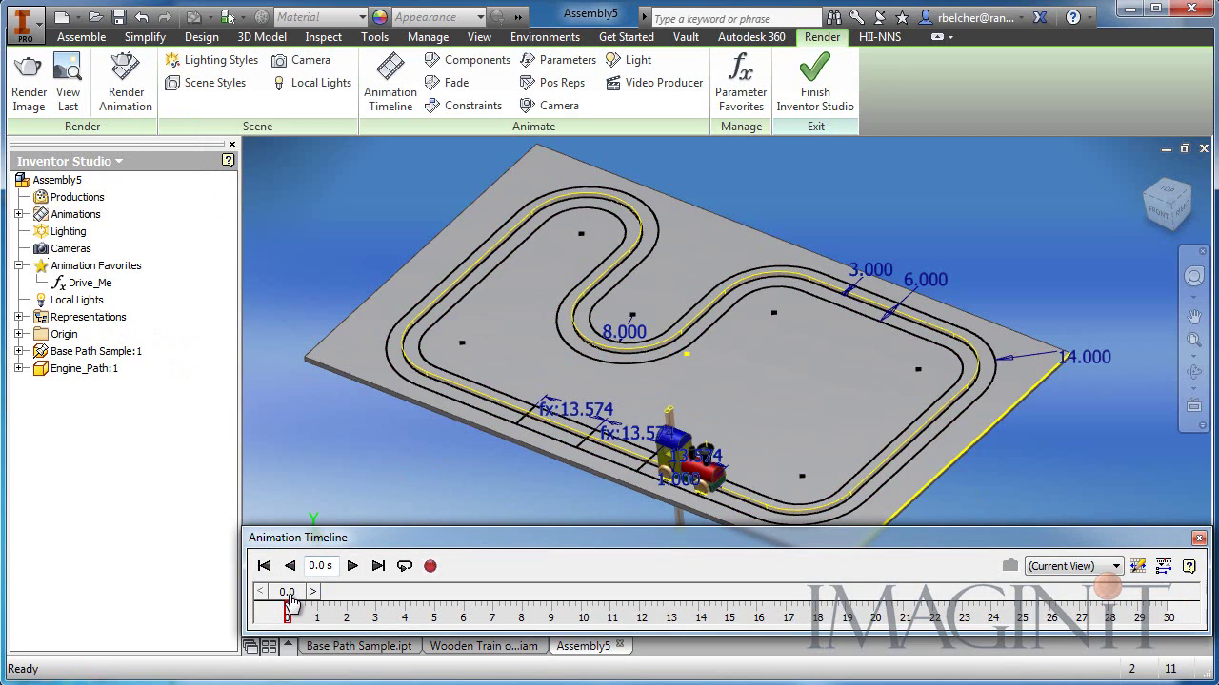
pyautogui.moveTo(287, 600)
pyautogui.mouseDown()
pyautogui.moveTo(524, 610)
pyautogui.moveTo(817, 577)
pyautogui.moveTo(775, 591)
pyautogui.moveTo(452, 591)
pyautogui.moveTo(369, 601)
pyautogui.moveTo(665, 592)
pyautogui.moveTo(287, 610)
pyautogui.mouseUp()
pyautogui.scroll(5, 464, 484)
pyautogui.moveTo(628, 472); pyautogui.dragTo(565, 392, button='middle')
pyautogui.scroll(2, 547, 410)
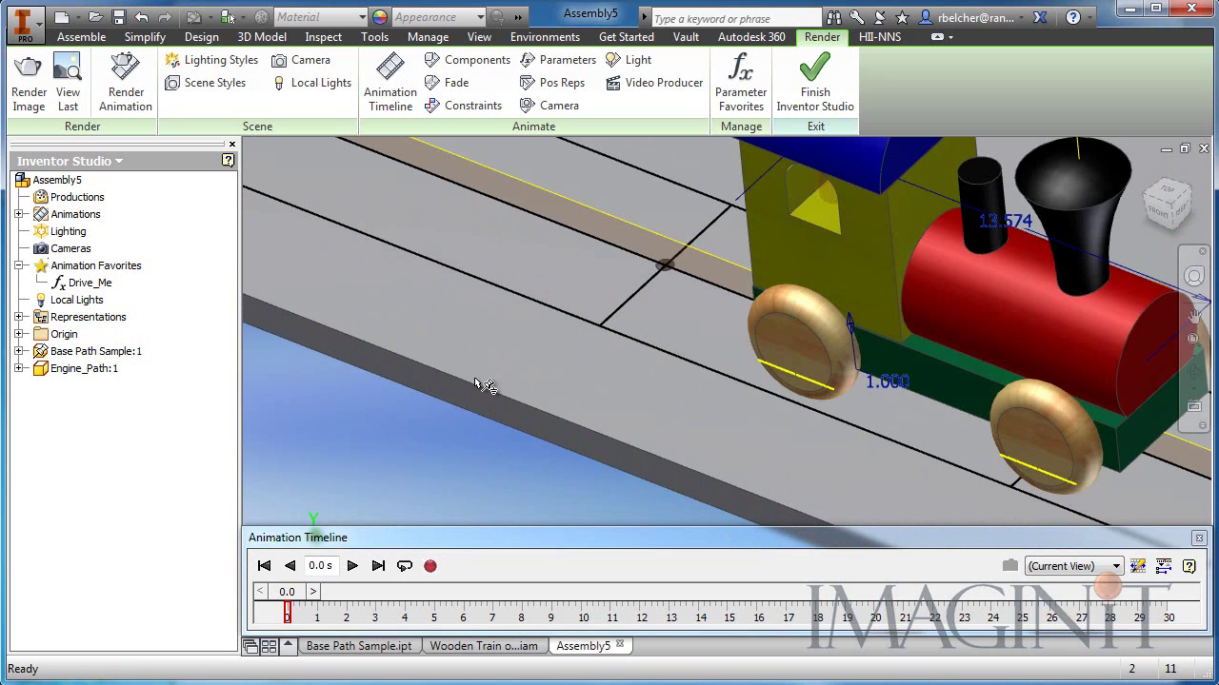
pyautogui.scroll(-2, 570, 372)
pyautogui.moveTo(571, 371); pyautogui.dragTo(570, 404, button='middle')
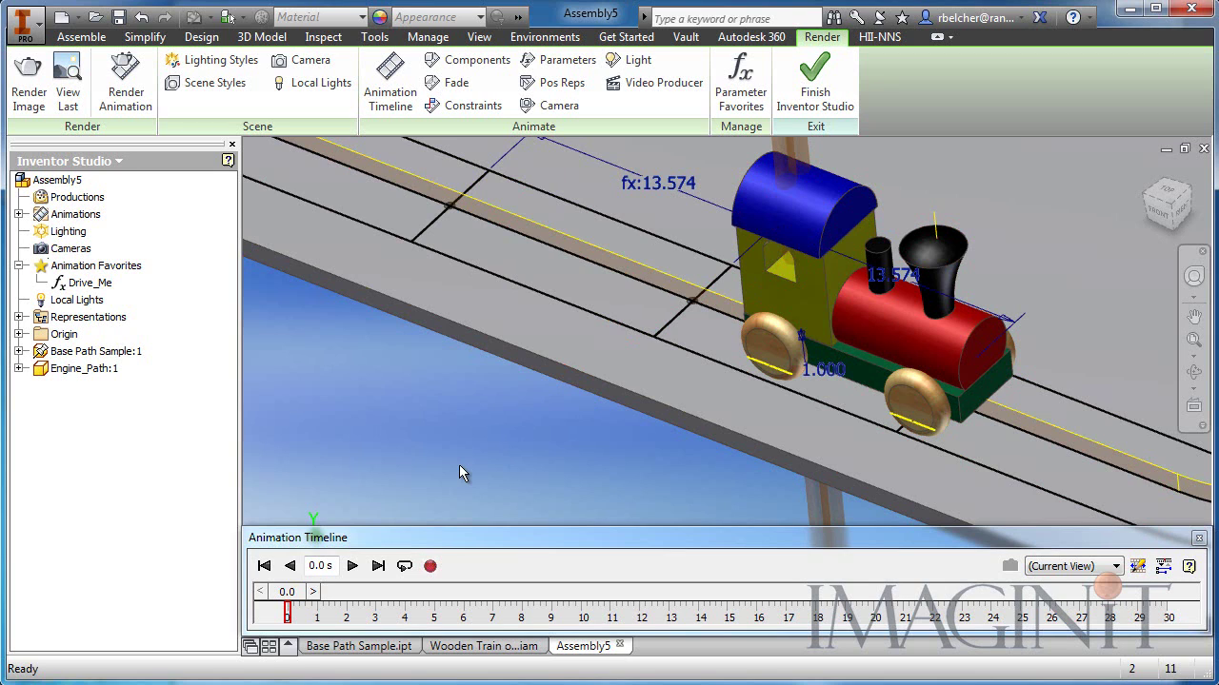
pyautogui.scroll(5, 694, 276)
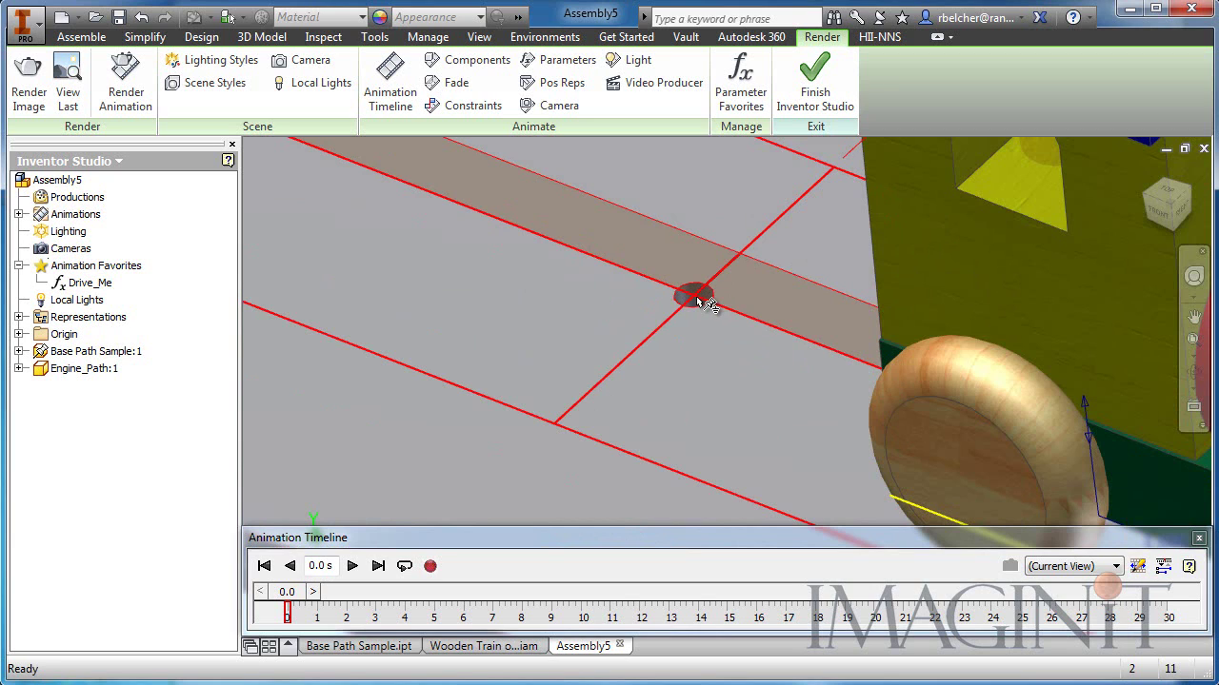
pyautogui.scroll(-5, 696, 301)
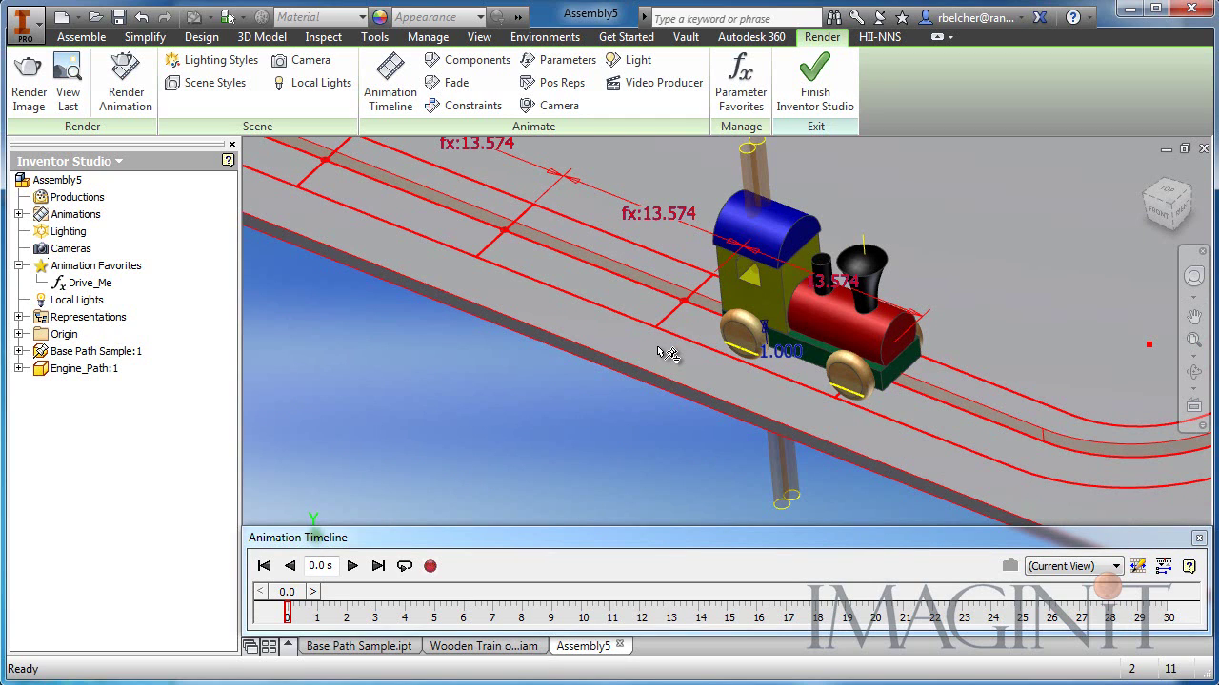
pyautogui.scroll(3, 580, 415)
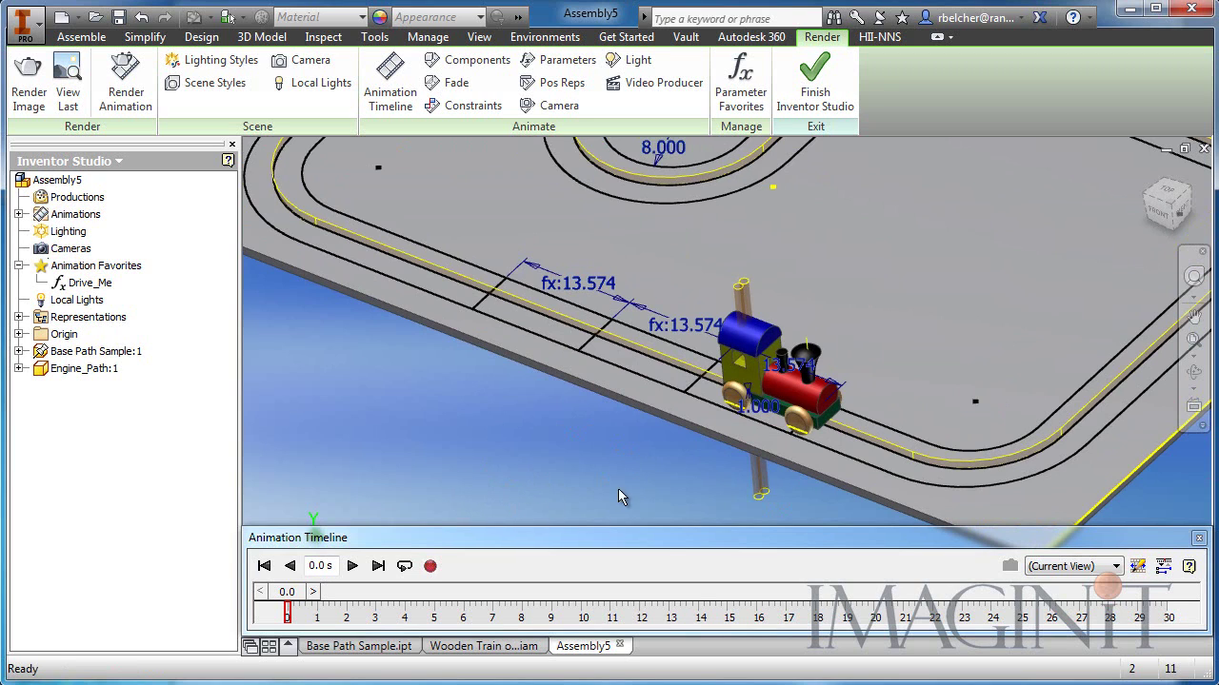
pyautogui.click(814, 84)
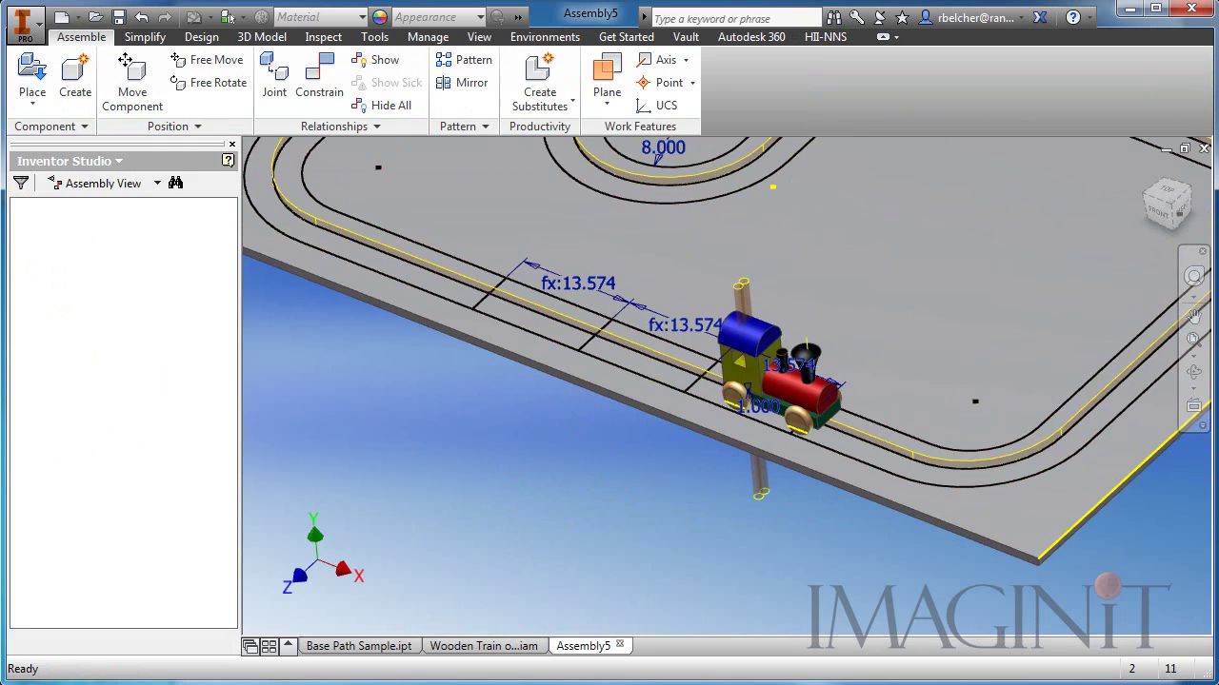
# Step: Switch to Wooden Train on Path.iam, open its animation timeline in Inventor Studio and scrub the animation from the start
pyautogui.click(484, 647)
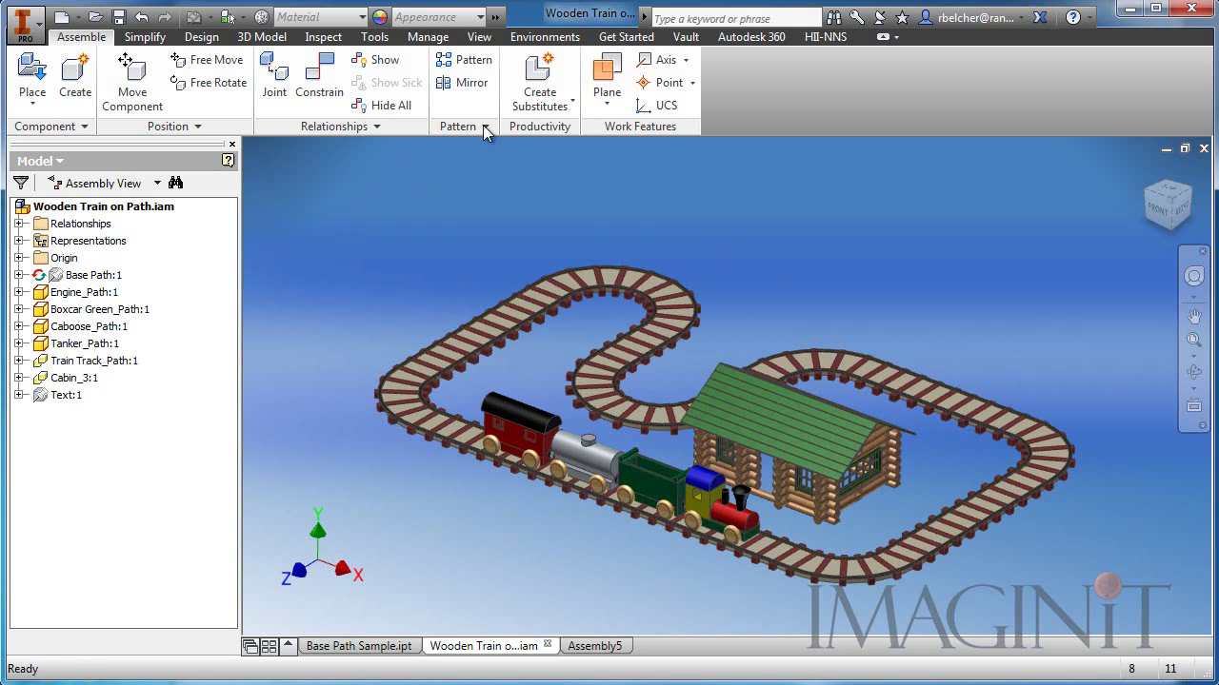
pyautogui.click(538, 38)
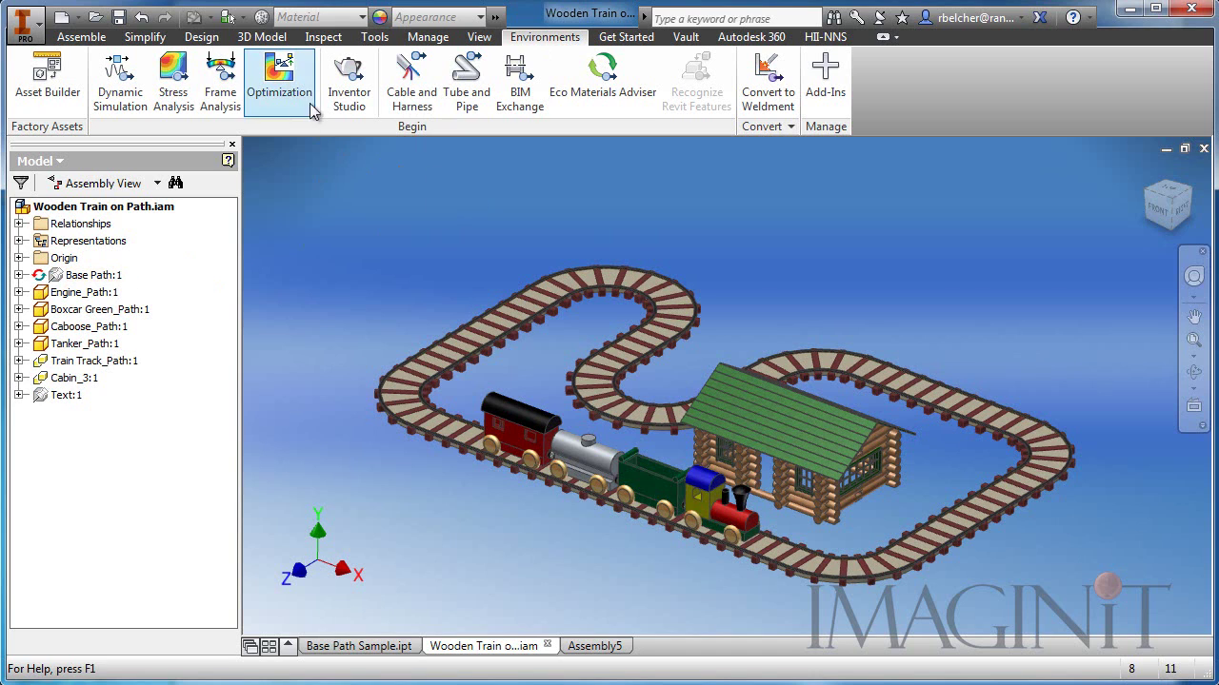
pyautogui.click(348, 80)
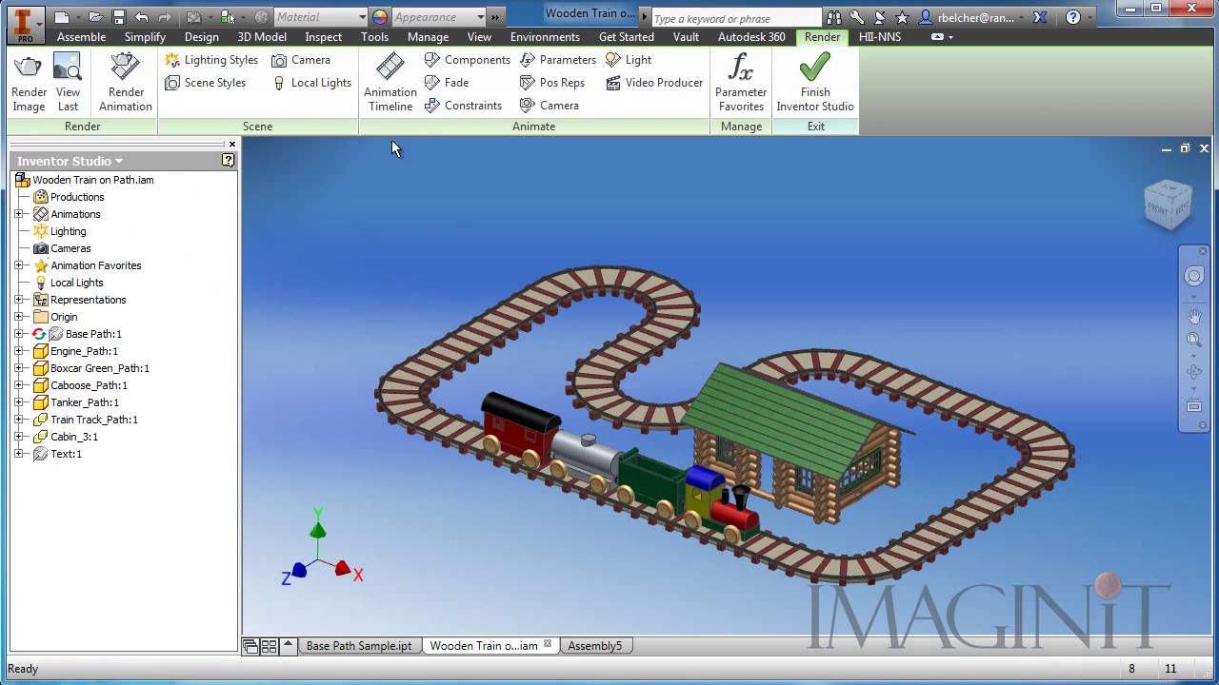
pyautogui.click(397, 79)
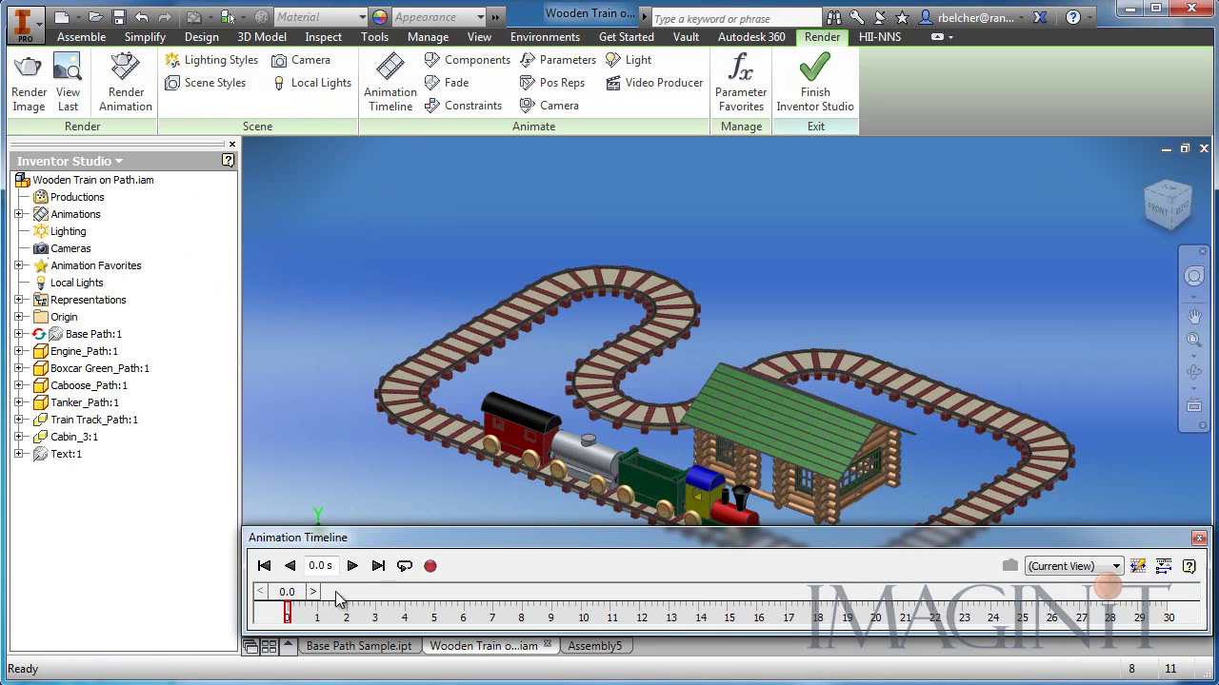
pyautogui.moveTo(288, 600); pyautogui.dragTo(325, 583)
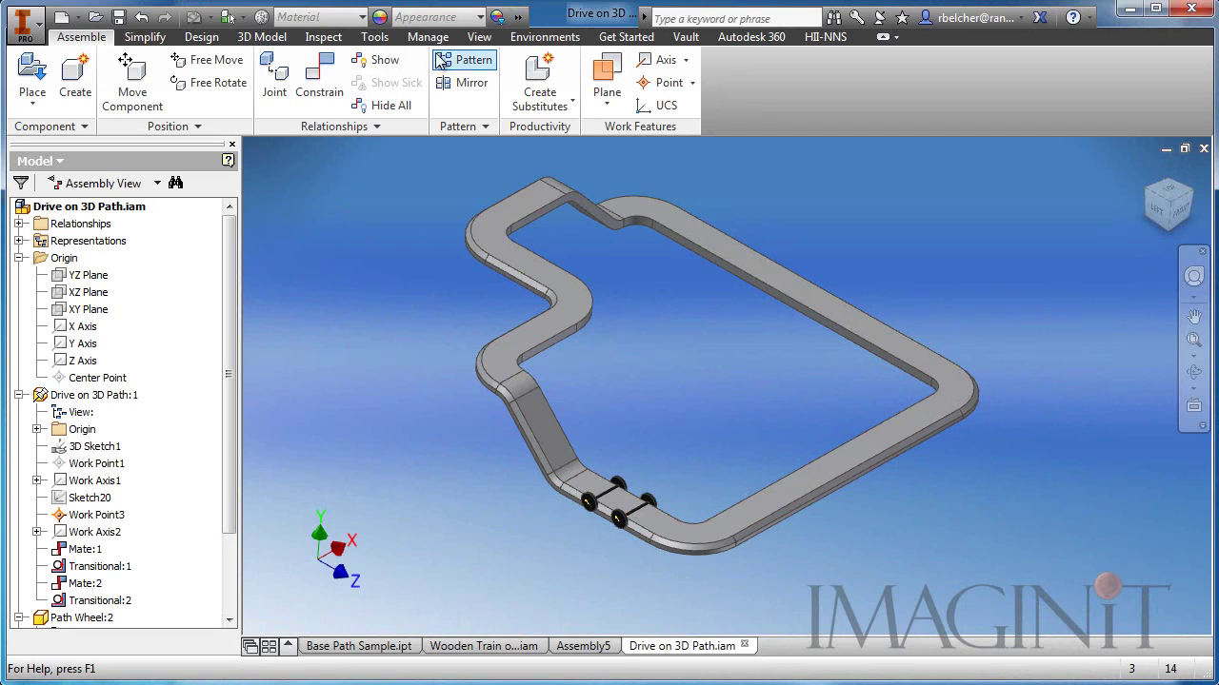
# Step: Open the animation timeline of Drive on 3D Path.iam in Inventor Studio, scrub the wheels' motion along the track, and exit Inventor Studio
pyautogui.click(548, 37)
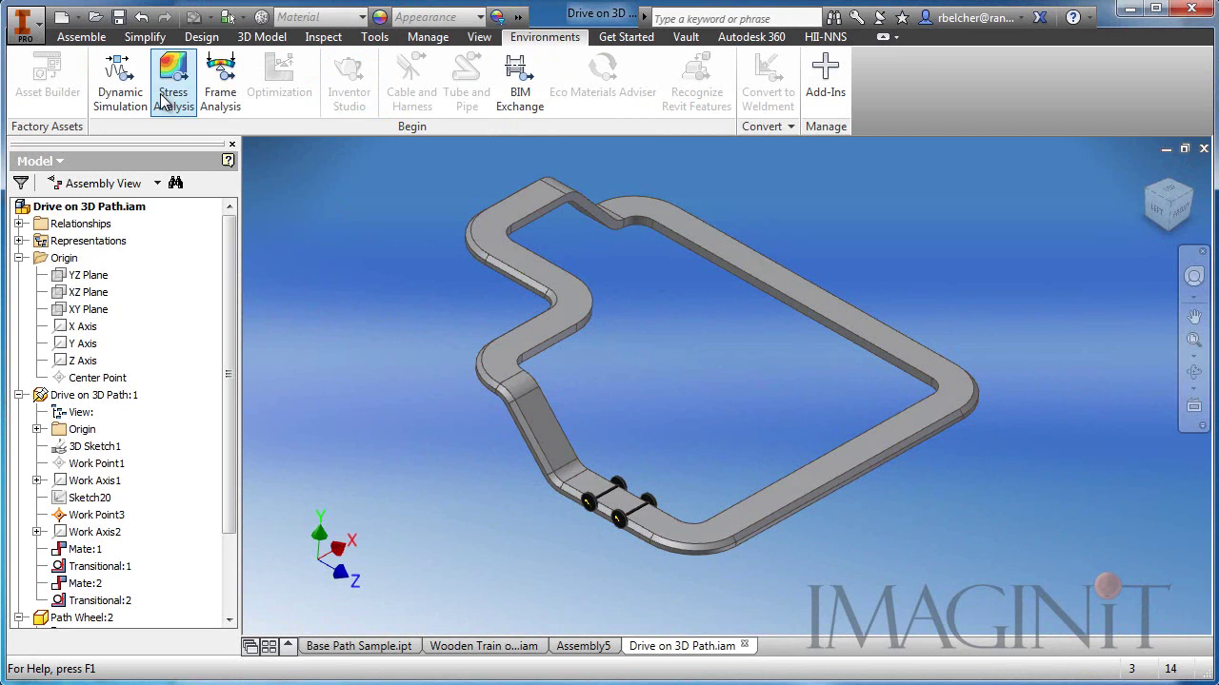
pyautogui.click(349, 90)
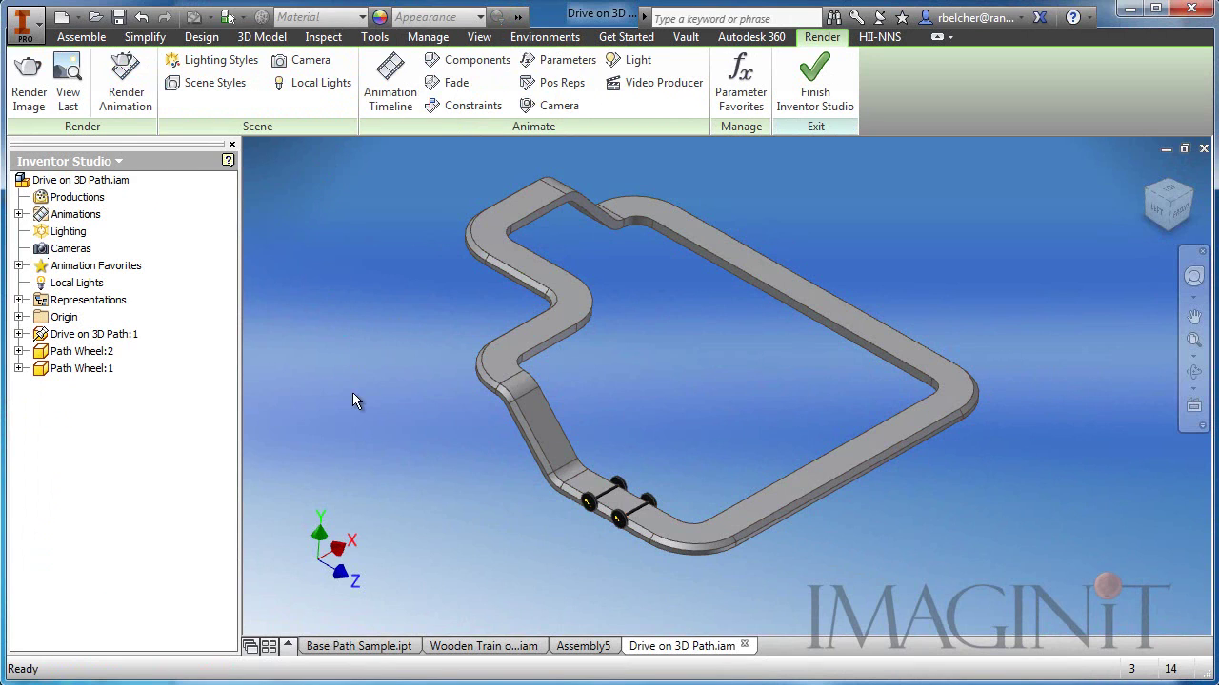
pyautogui.click(390, 97)
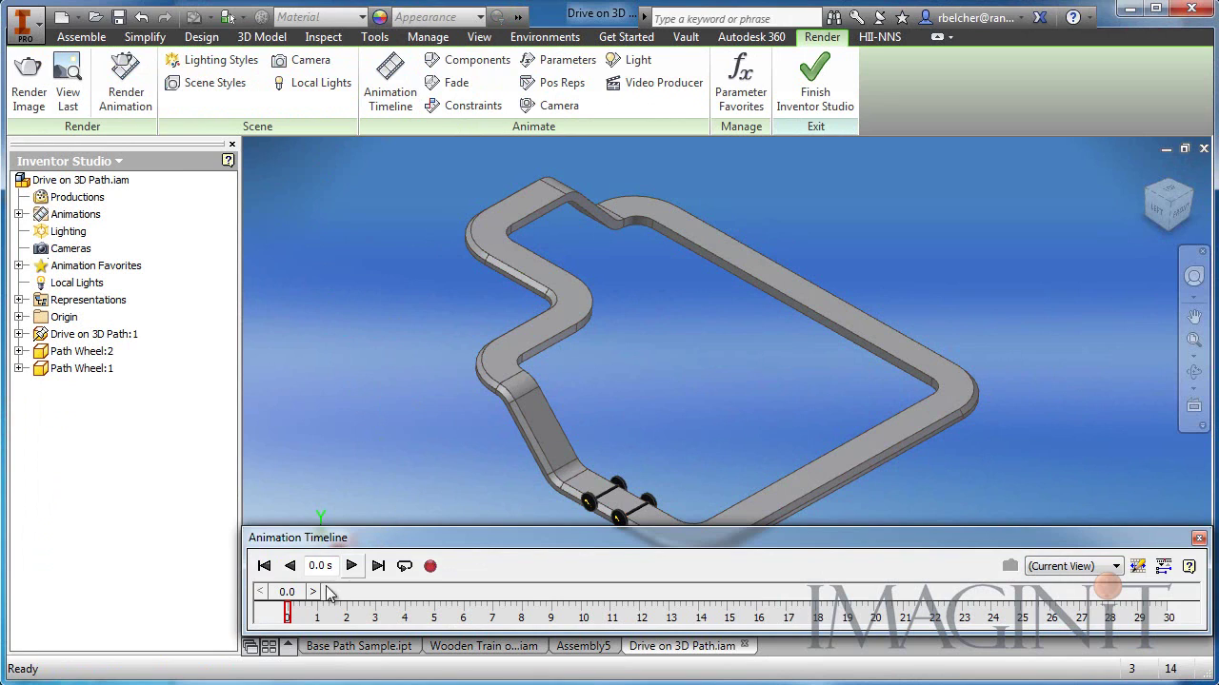
pyautogui.moveTo(306, 593)
pyautogui.mouseDown()
pyautogui.moveTo(496, 609)
pyautogui.moveTo(823, 609)
pyautogui.moveTo(294, 614)
pyautogui.mouseUp()
pyautogui.click(815, 81)
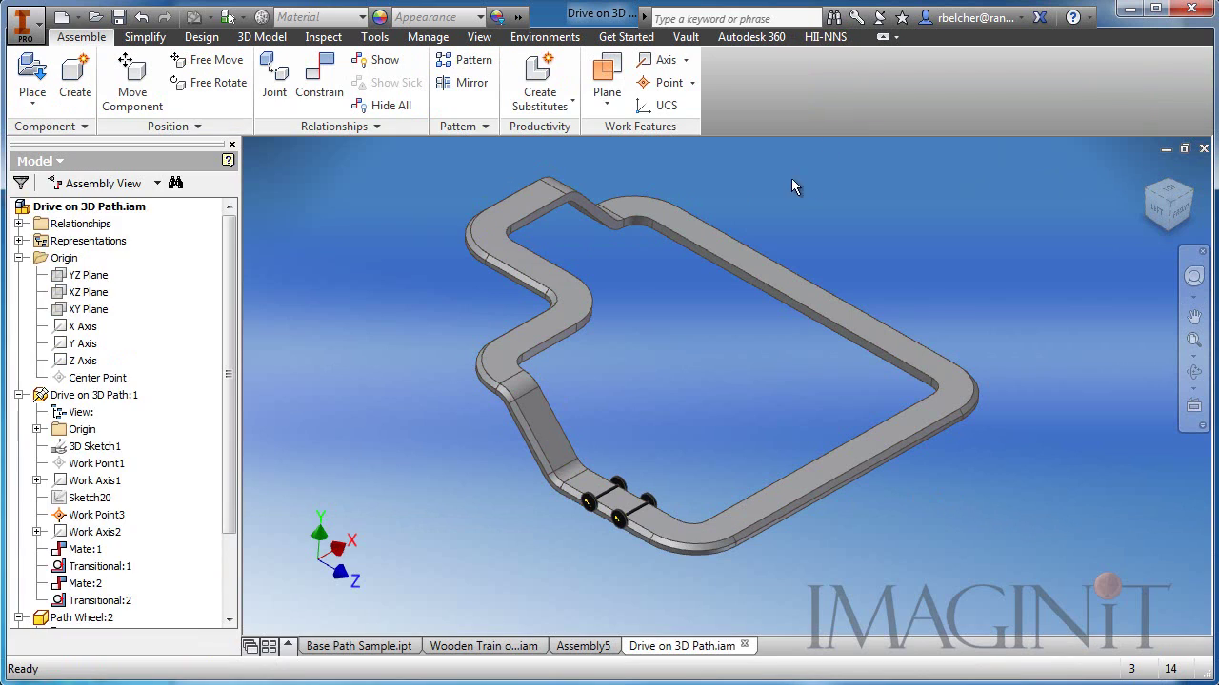
# Step: Open the Drive on 3D Path track part from the assembly and examine its path sketch, work points, work axes and feature list
pyautogui.rightClick(635, 212)
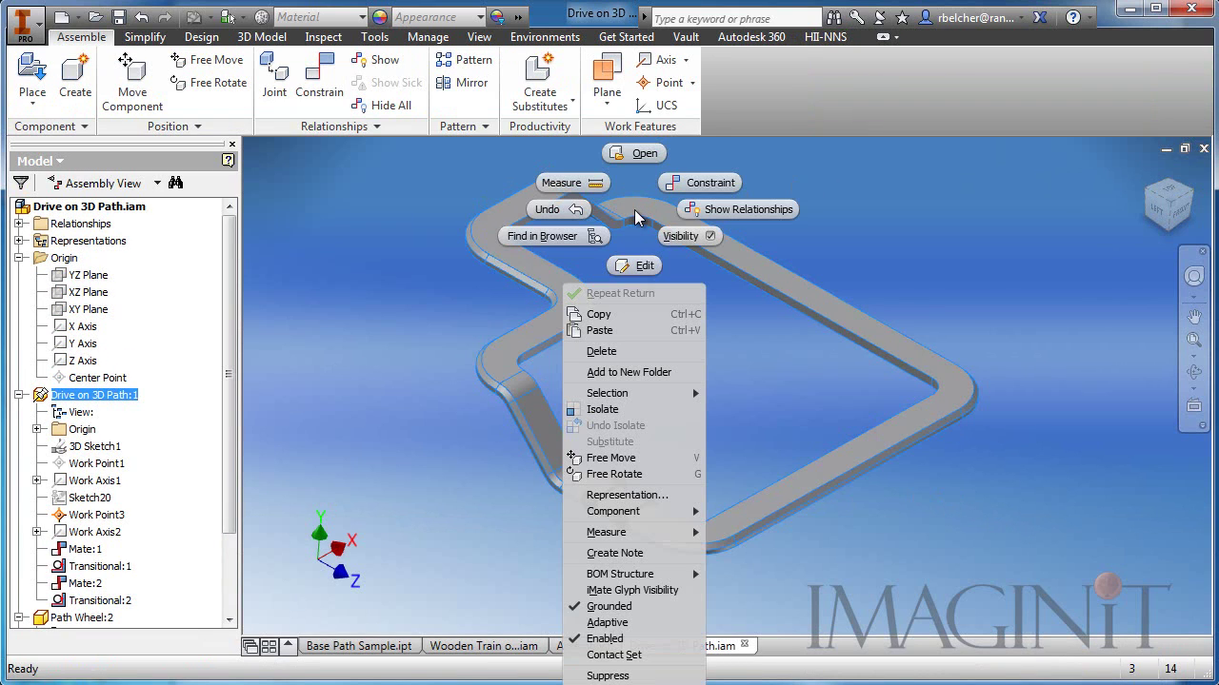
pyautogui.click(633, 155)
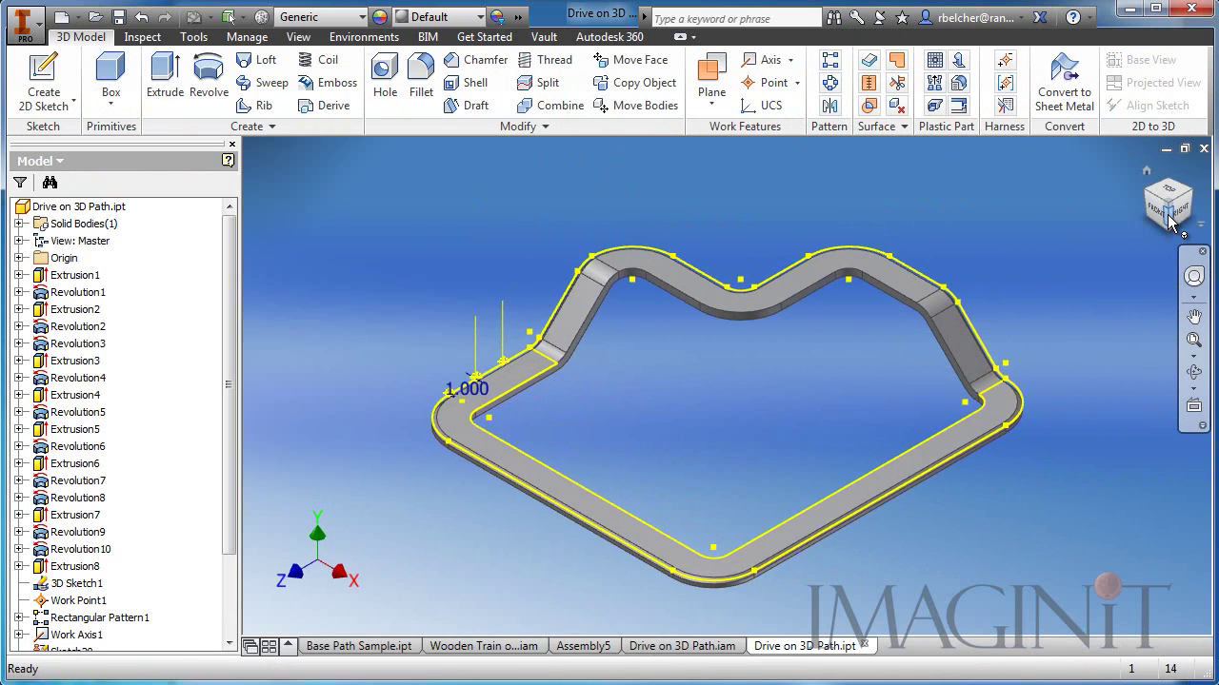
pyautogui.click(1149, 202)
pyautogui.scroll(-3, 723, 567)
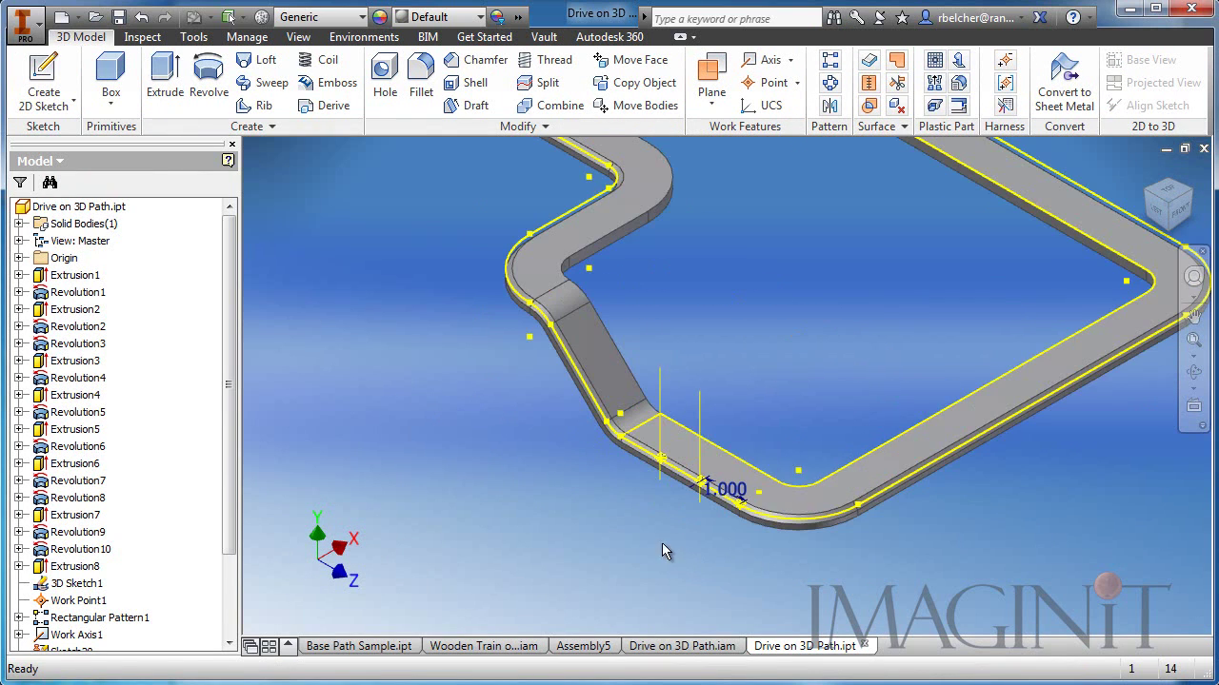
pyautogui.moveTo(661, 543); pyautogui.dragTo(584, 531, button='middle')
pyautogui.scroll(-3, 568, 518)
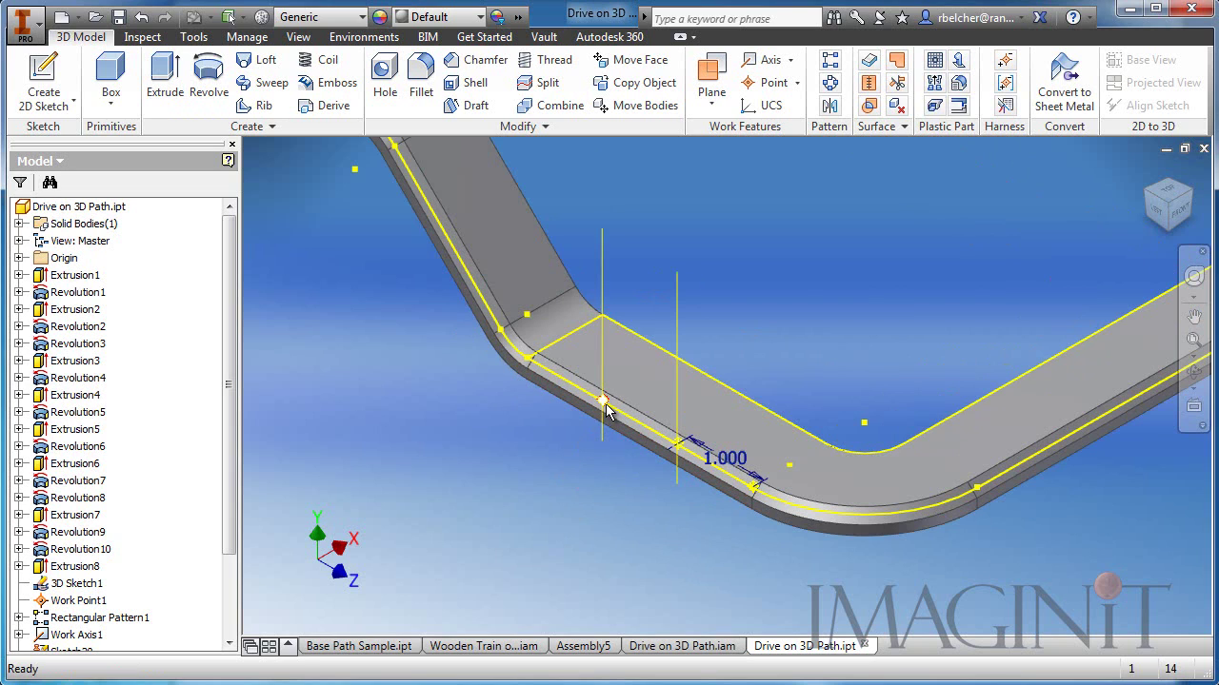
pyautogui.moveTo(228, 358); pyautogui.dragTo(239, 436)
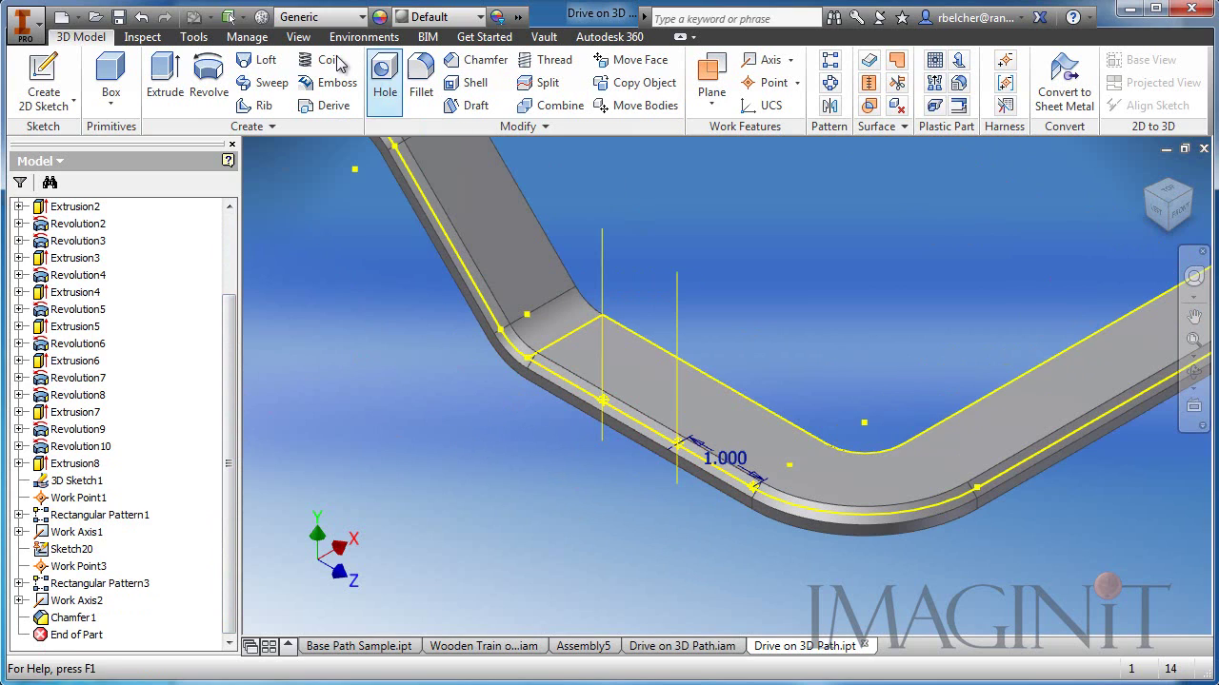
# Step: Open the animation timeline of Drive on 3D Path.ipt in Inventor Studio, scrub the driven path points around the track, and exit Inventor Studio
pyautogui.click(362, 40)
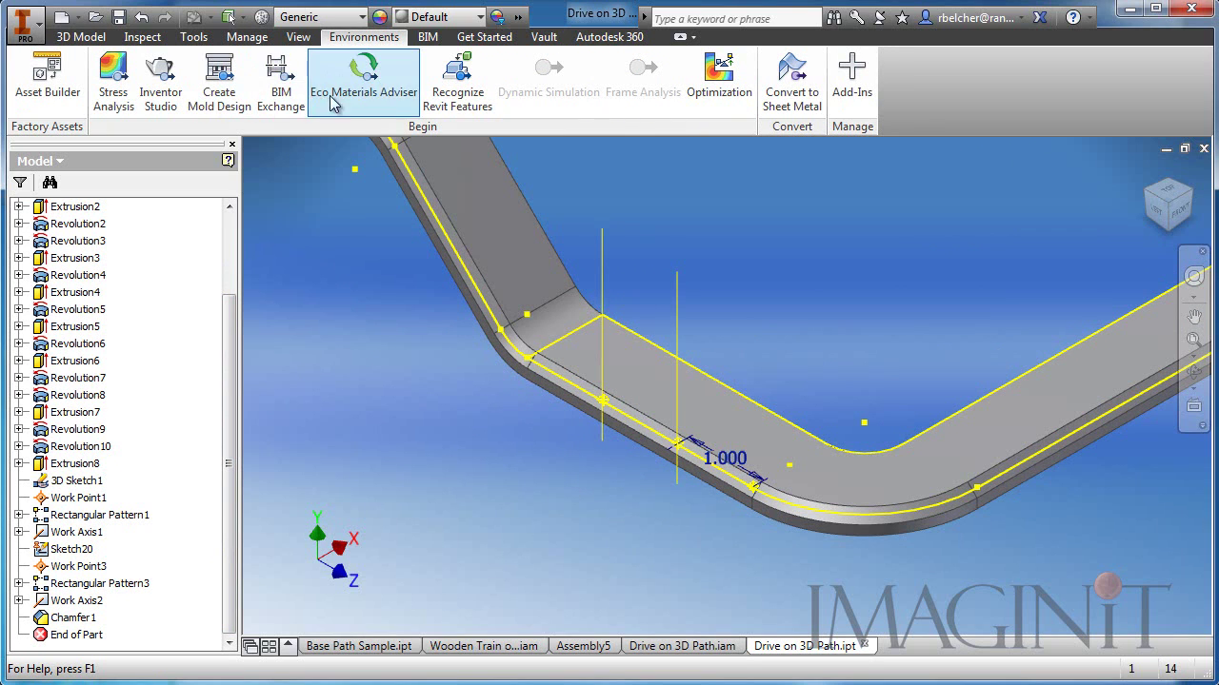
pyautogui.click(159, 83)
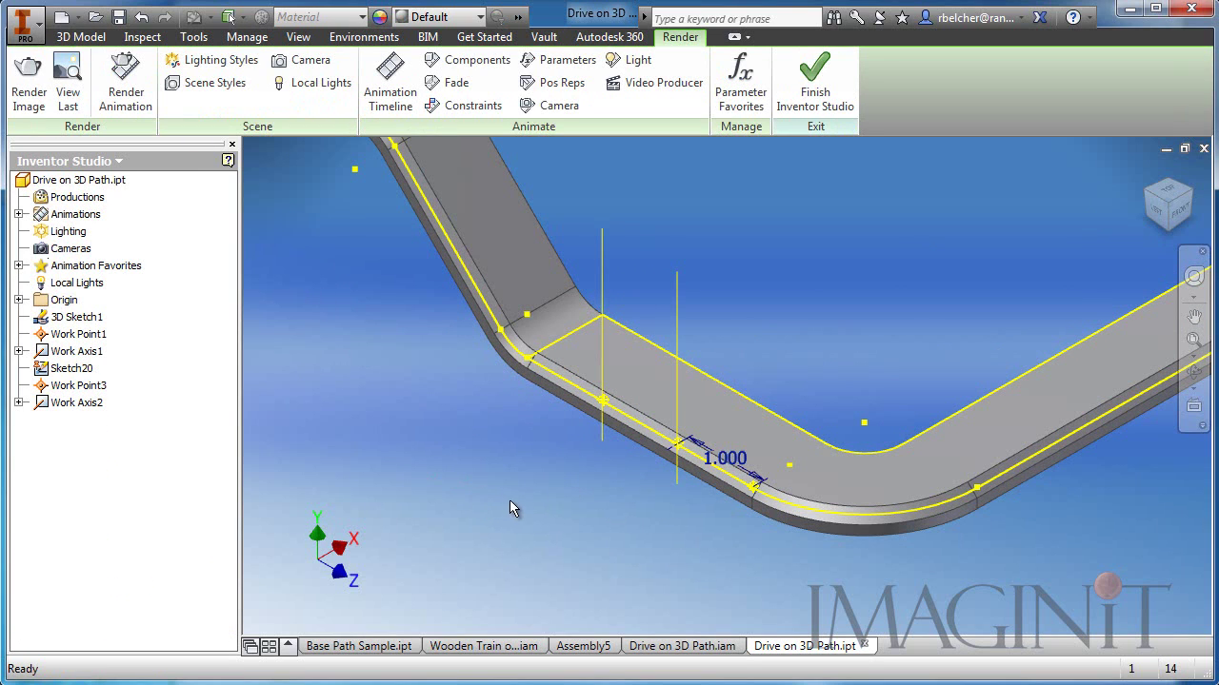
pyautogui.click(392, 89)
pyautogui.scroll(-2, 526, 437)
pyautogui.scroll(-2, 508, 437)
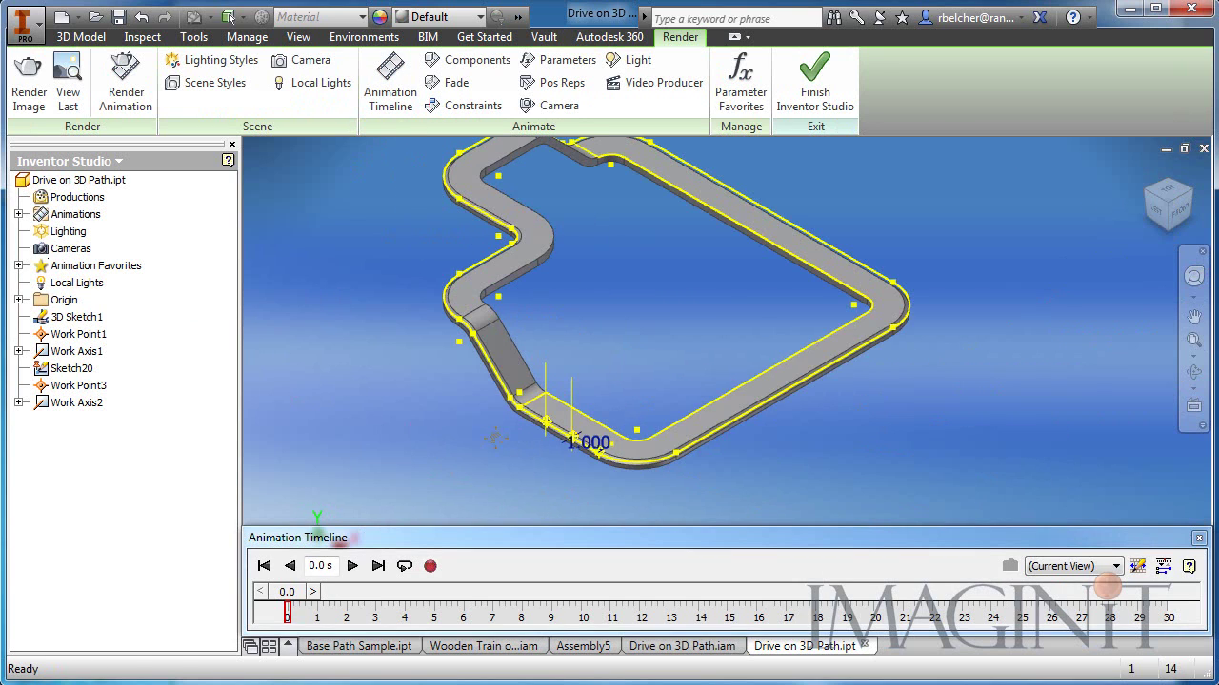
pyautogui.moveTo(289, 593)
pyautogui.mouseDown()
pyautogui.moveTo(443, 605)
pyautogui.moveTo(807, 595)
pyautogui.moveTo(875, 606)
pyautogui.moveTo(294, 616)
pyautogui.mouseUp()
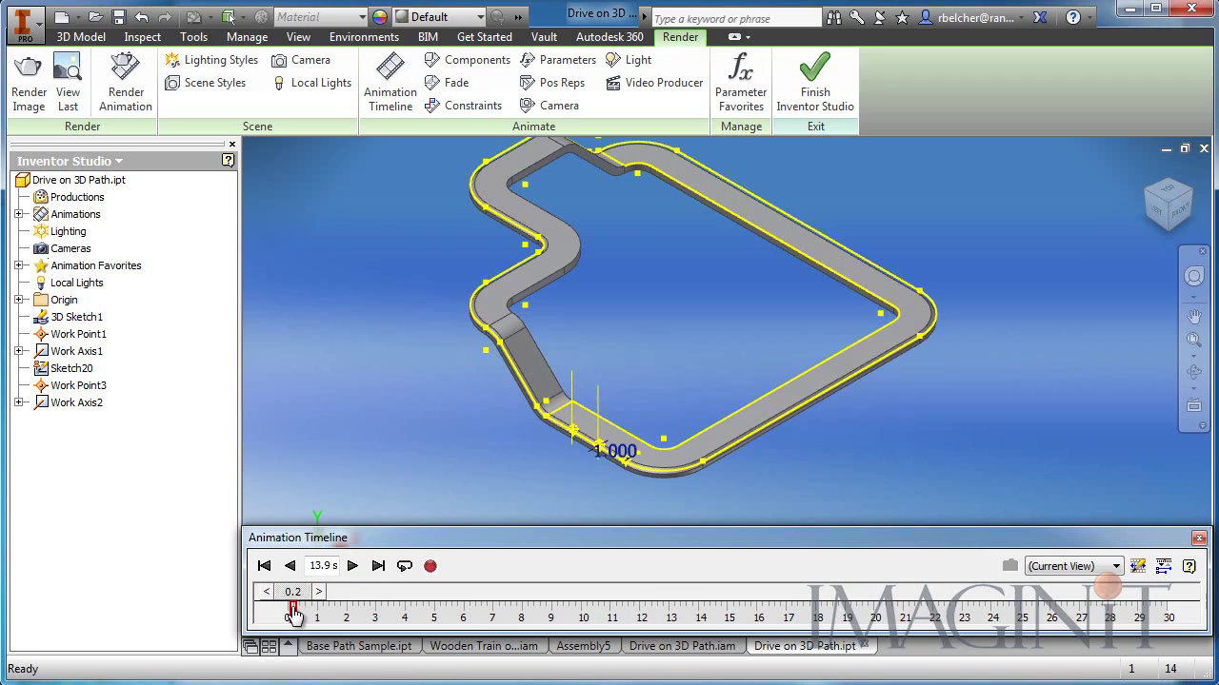
pyautogui.click(828, 80)
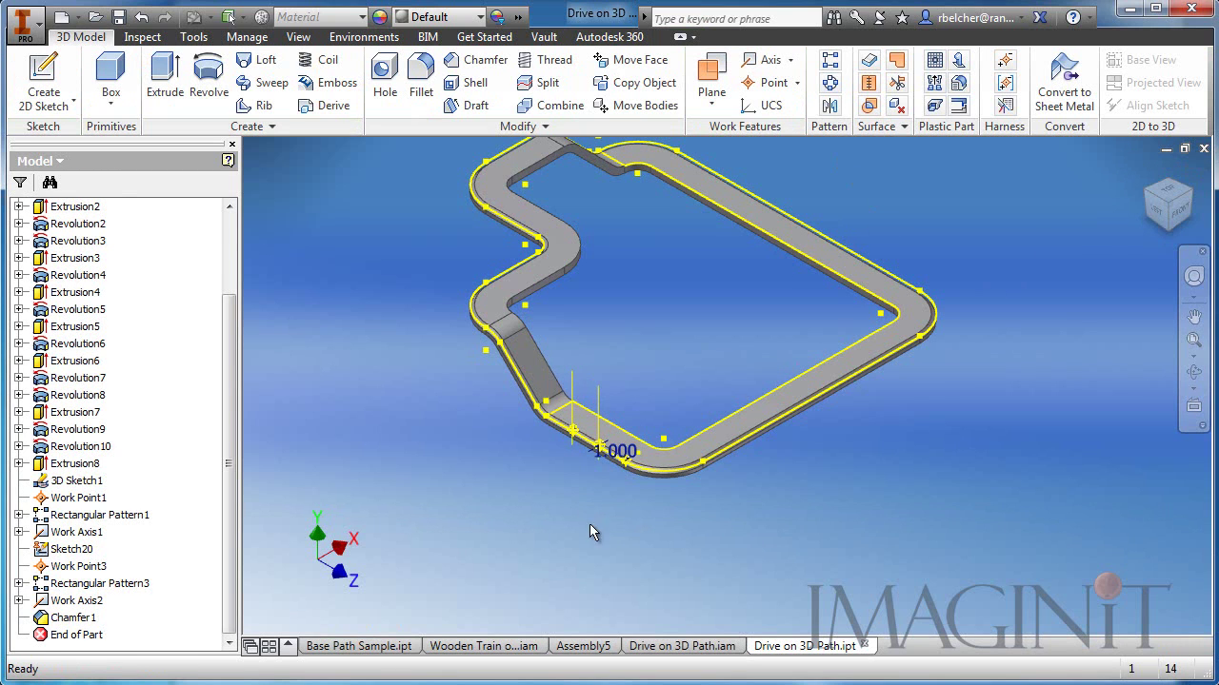
# Step: Return to Drive on 3D Path.iam, scrub its animation in Inventor Studio back to 0.0 s, and close the animation timeline
pyautogui.click(731, 646)
pyautogui.click(642, 458)
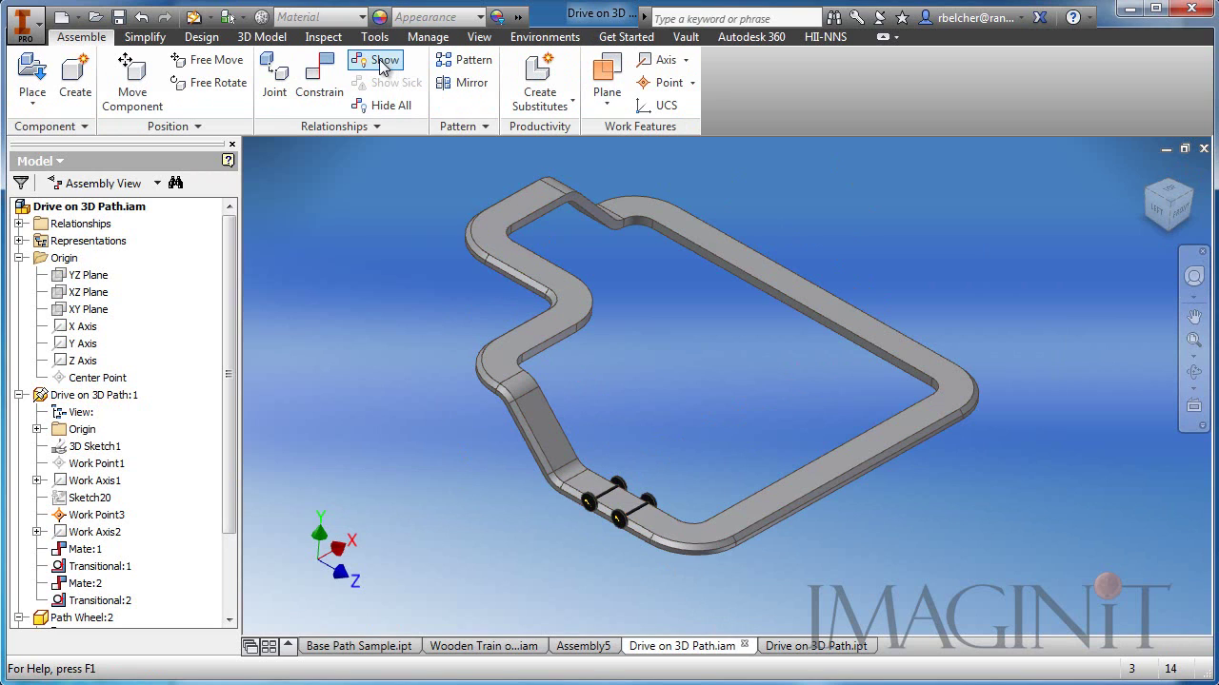
pyautogui.click(522, 40)
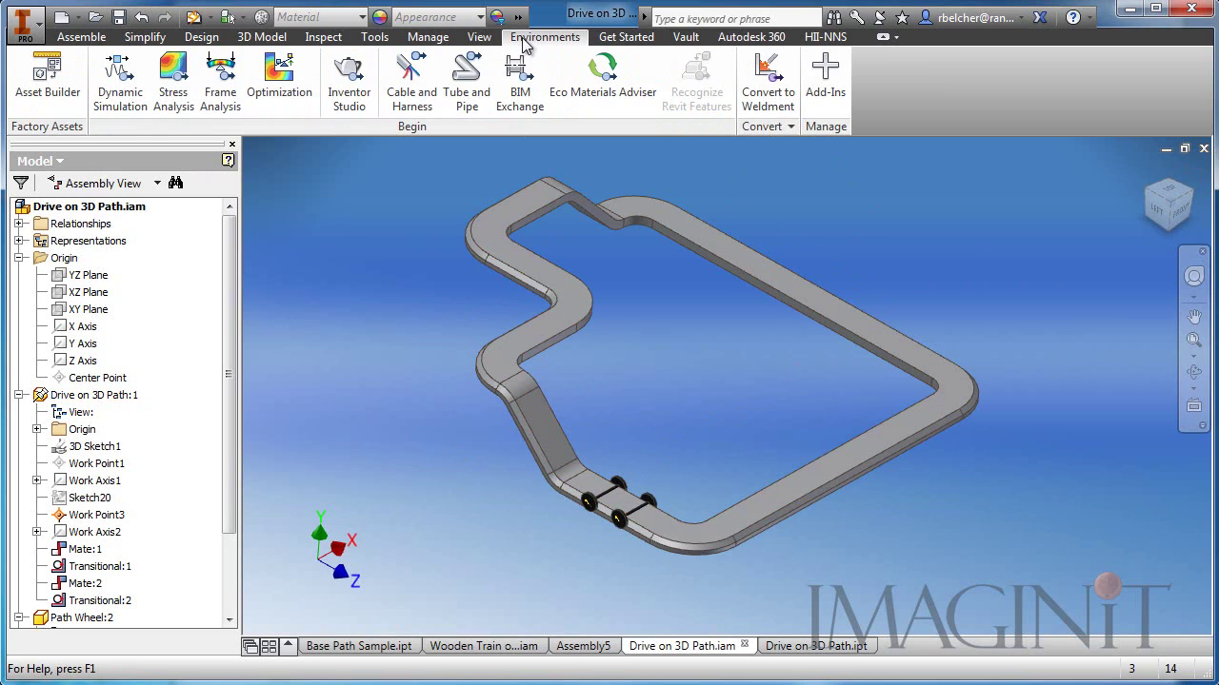
pyautogui.click(349, 84)
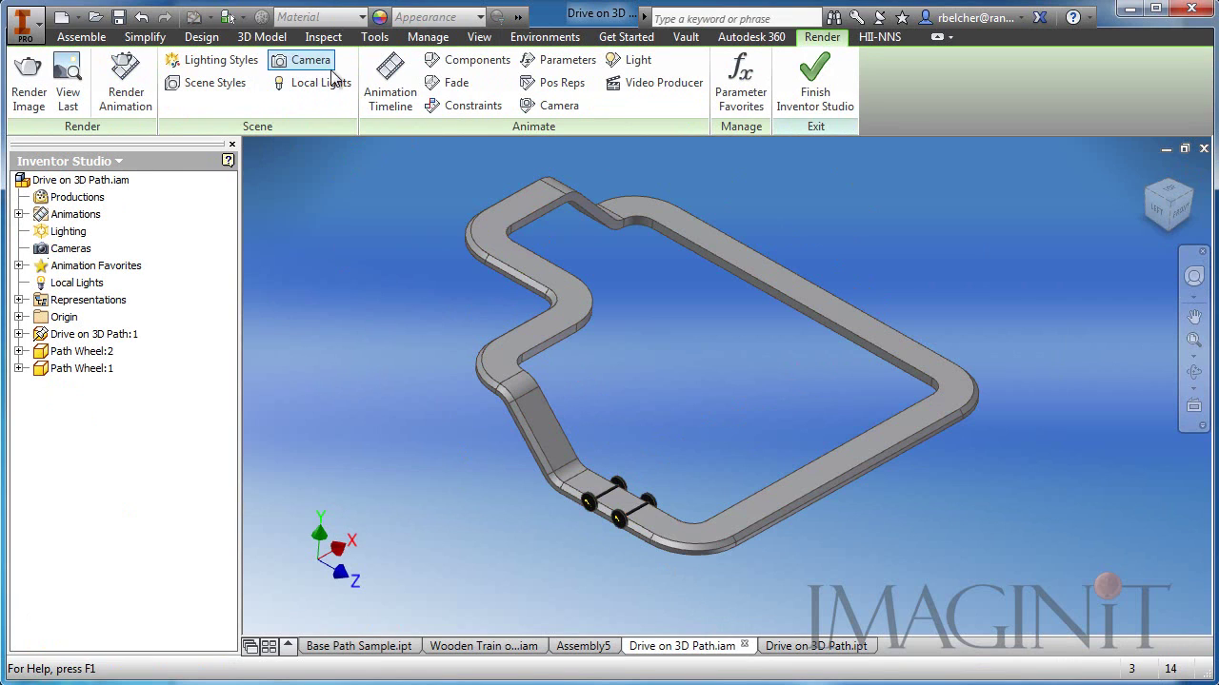
pyautogui.click(392, 84)
pyautogui.moveTo(294, 596); pyautogui.dragTo(273, 577)
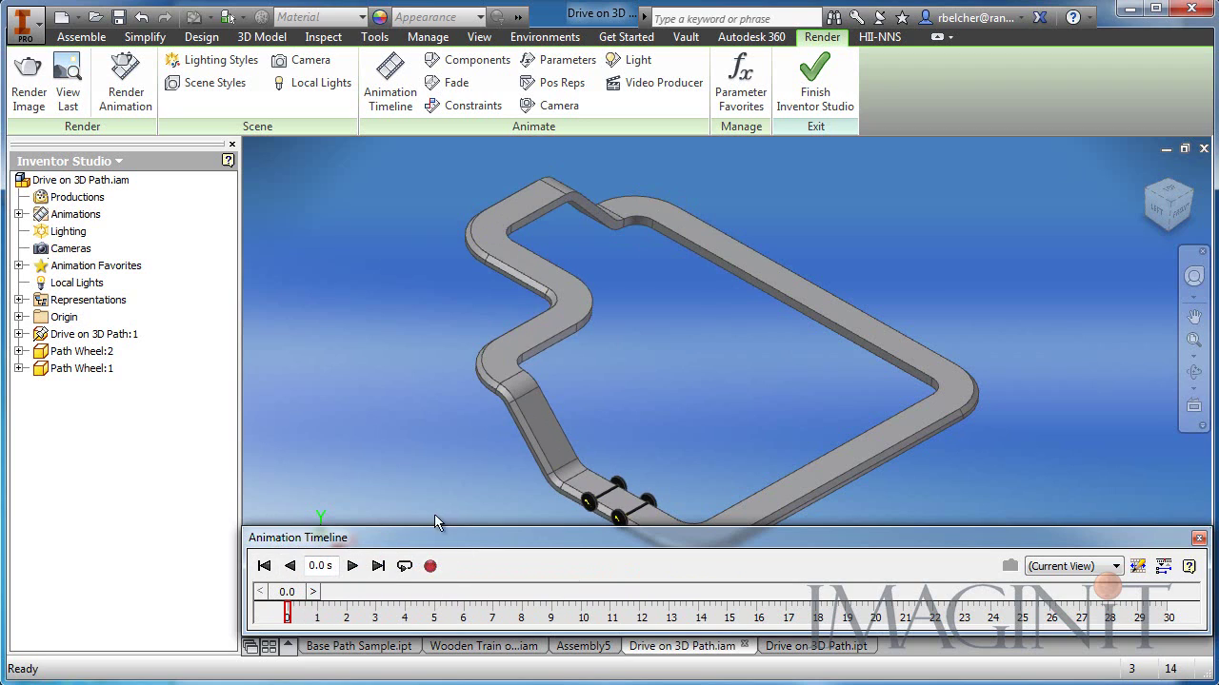
pyautogui.click(1199, 539)
# Step: Switch to Wooden Train on Path.iam and scrub its animation timeline forward to 14.9 s to review the train's motion
pyautogui.click(514, 648)
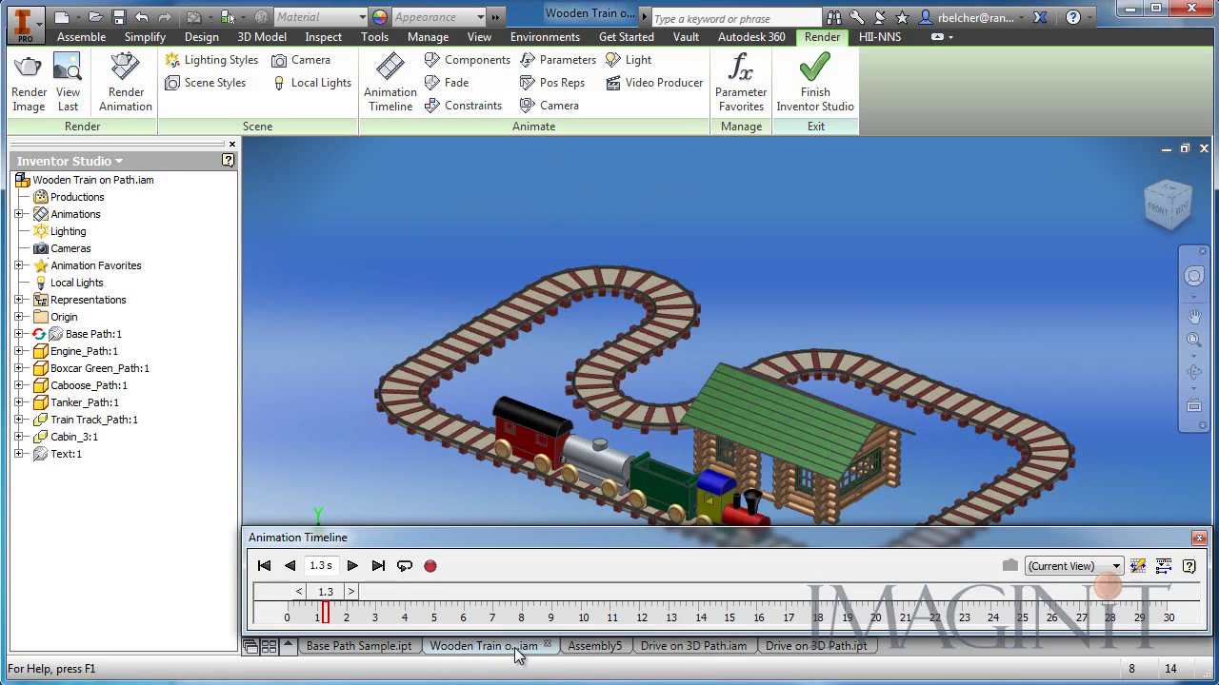
pyautogui.moveTo(326, 602); pyautogui.dragTo(725, 590)
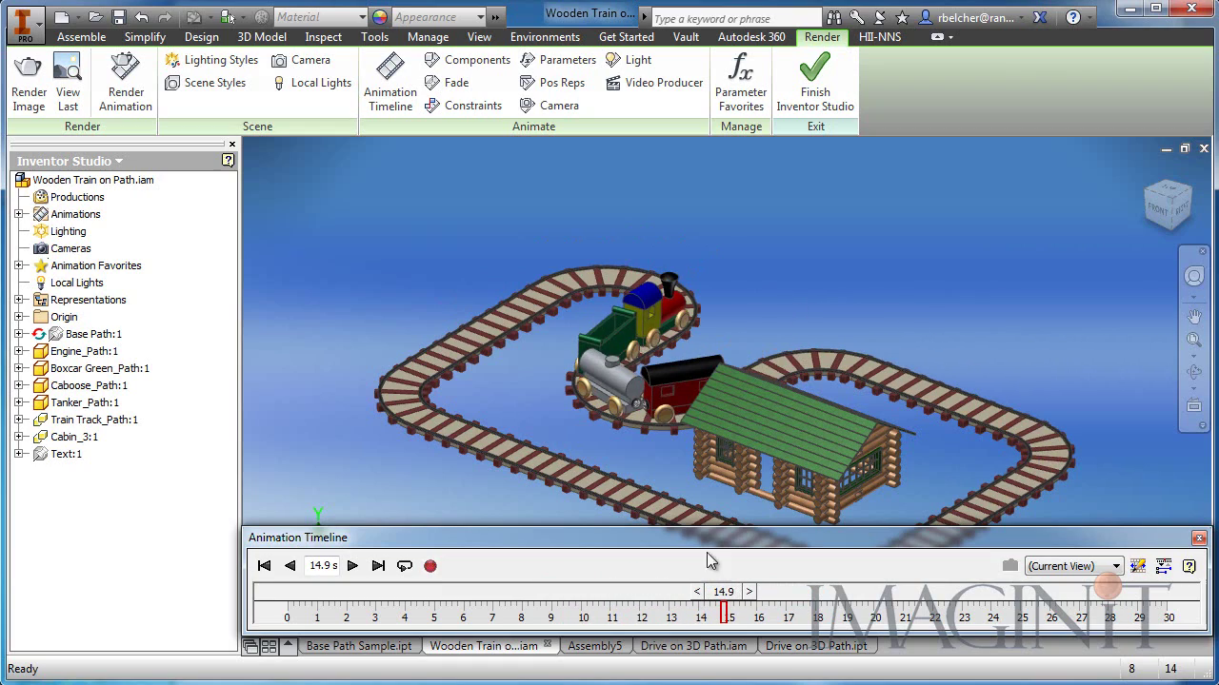